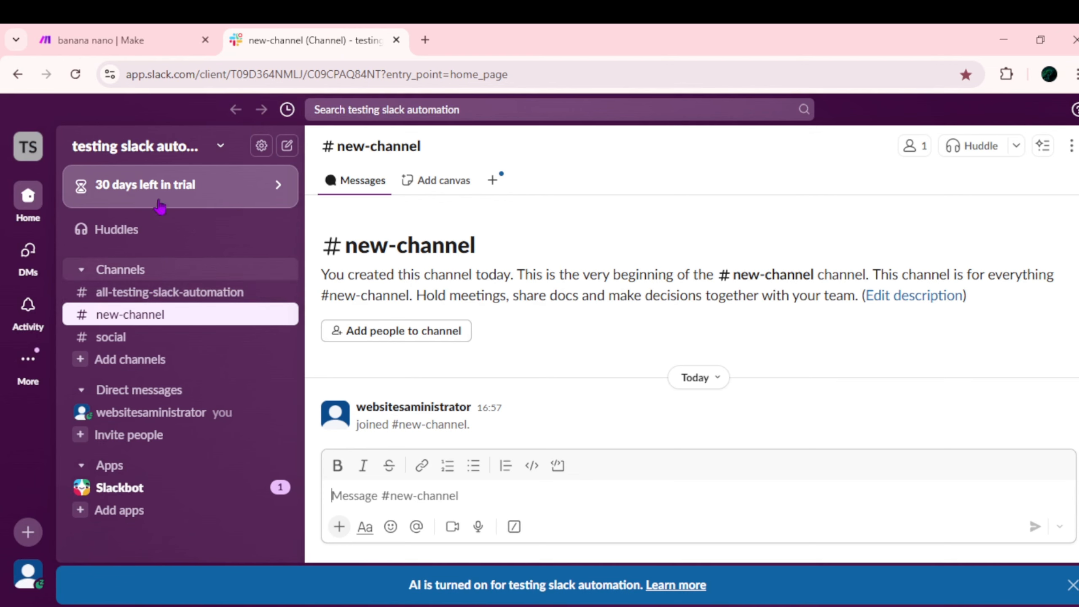
Create a blank public channel named nano_input in the testing slack automation workspace without adding people.
{"action": "left_click", "coordinate": [101, 270]}
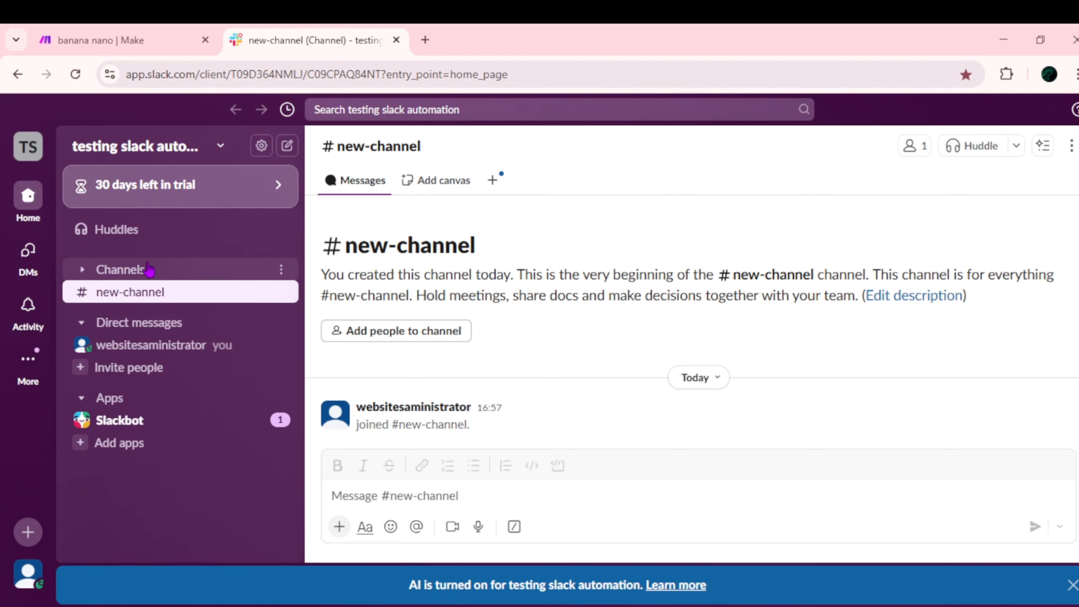
{"action": "left_click", "coordinate": [280, 269]}
{"action": "mouse_move", "coordinate": [330, 293]}
{"action": "left_click", "coordinate": [598, 285]}
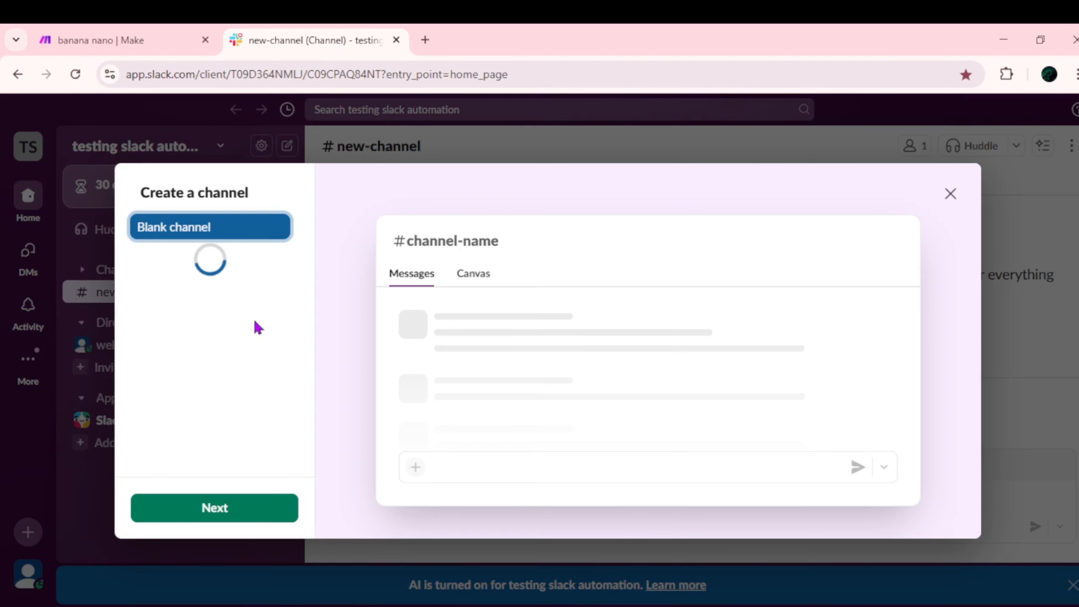
{"action": "left_click", "coordinate": [199, 510]}
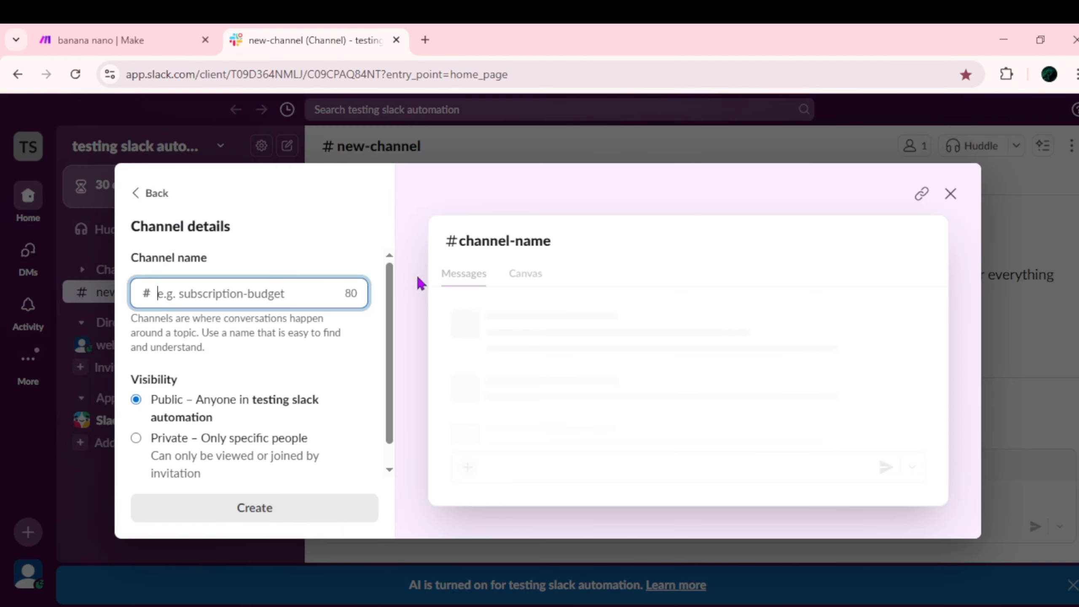
{"action": "type", "text": "nano"}
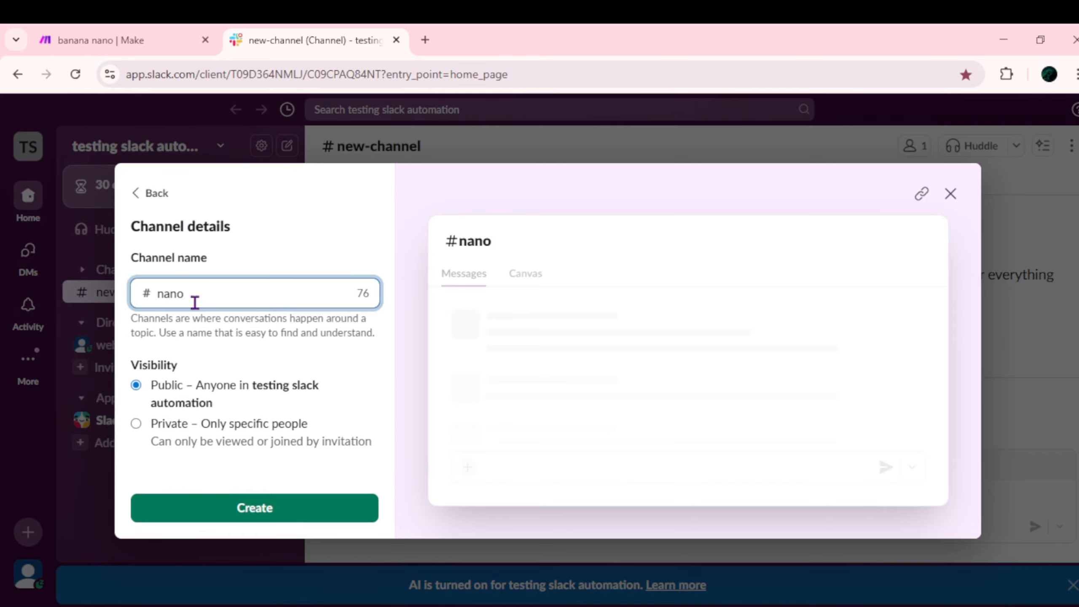
{"action": "key", "text": "ctrl+plus"}
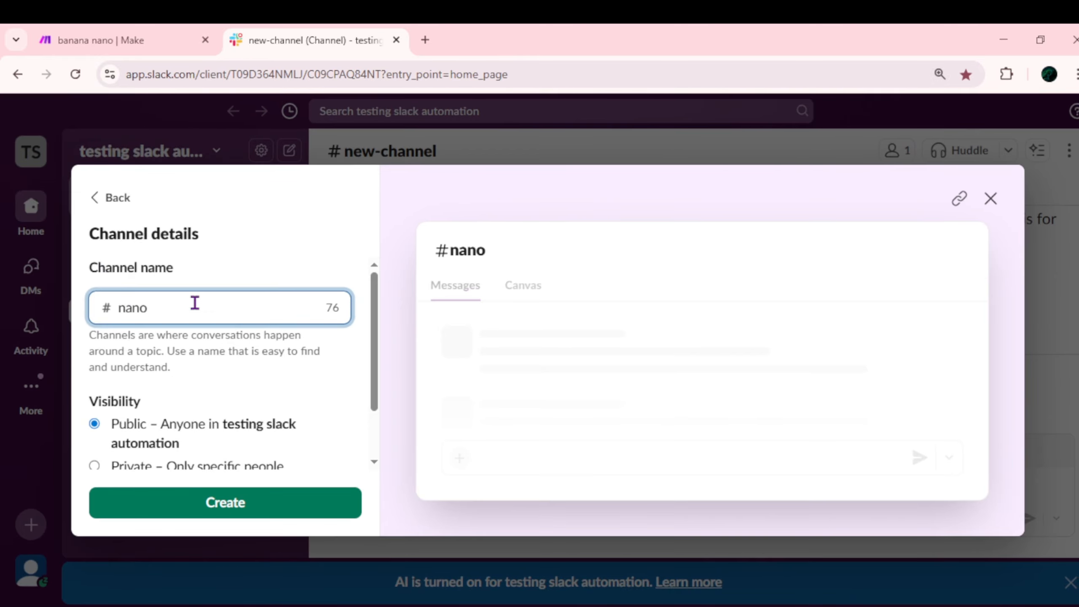
{"action": "key", "text": "BackSpace"}
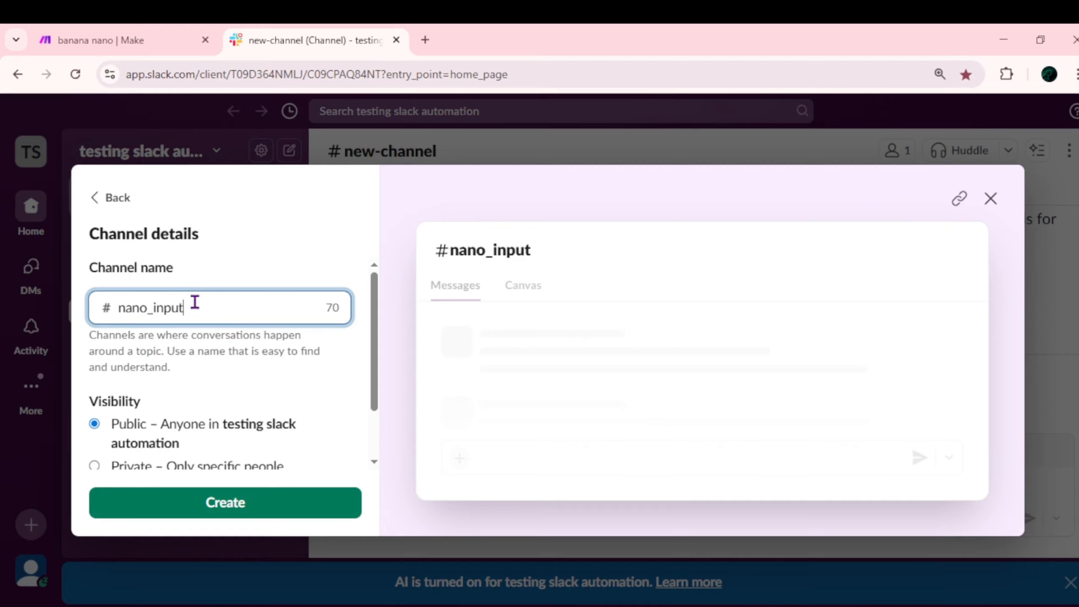
{"action": "left_click", "coordinate": [223, 510]}
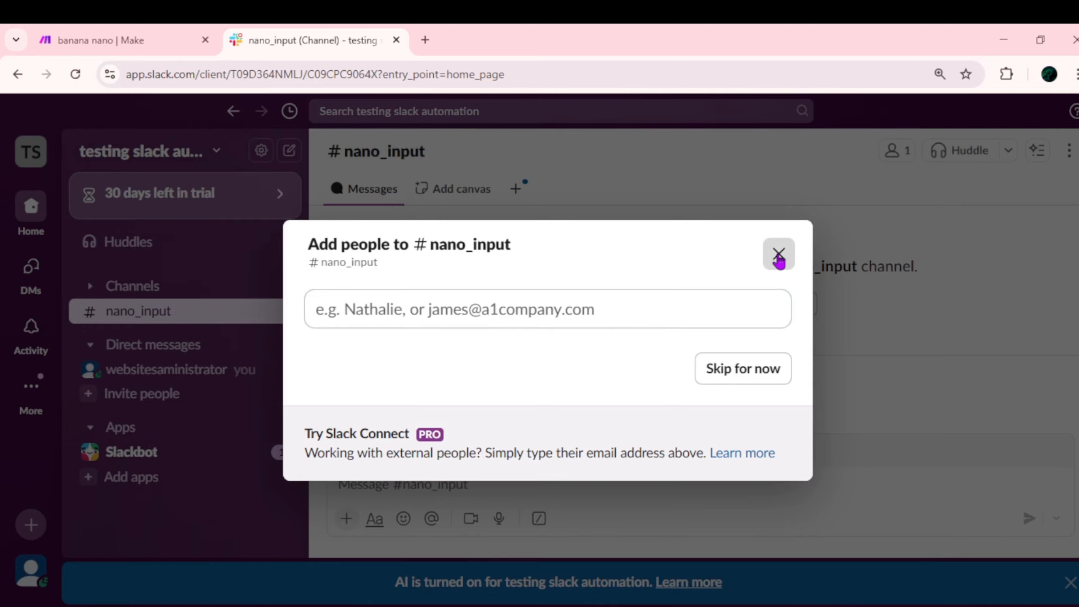
{"action": "left_click", "coordinate": [778, 257]}
Create a second blank public channel named nano_output without adding people, and expand the channel list.
{"action": "left_click", "coordinate": [282, 286]}
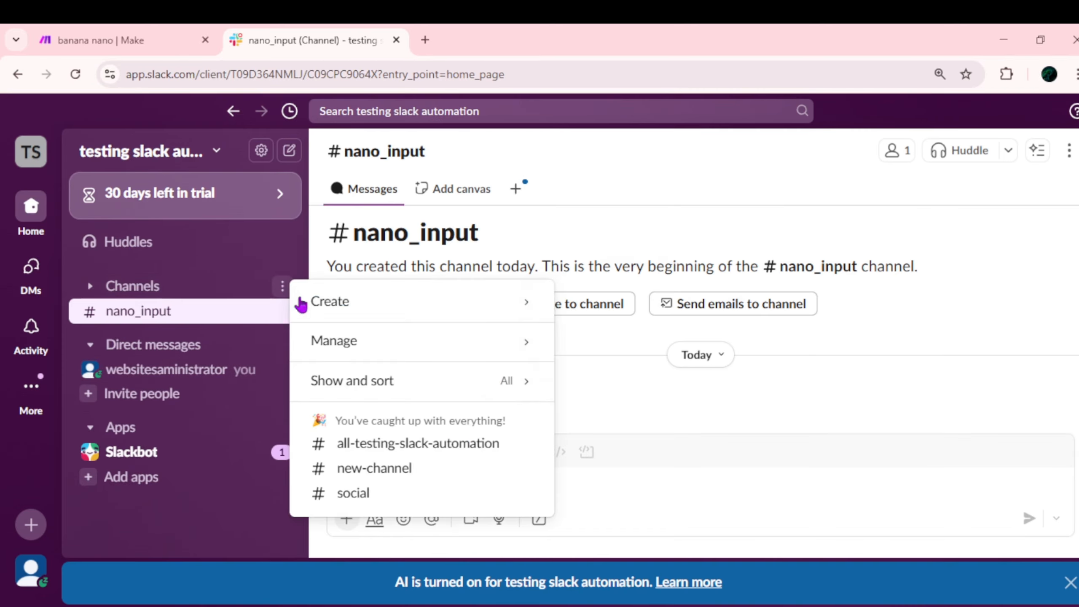
{"action": "mouse_move", "coordinate": [348, 316]}
{"action": "left_click", "coordinate": [656, 302]}
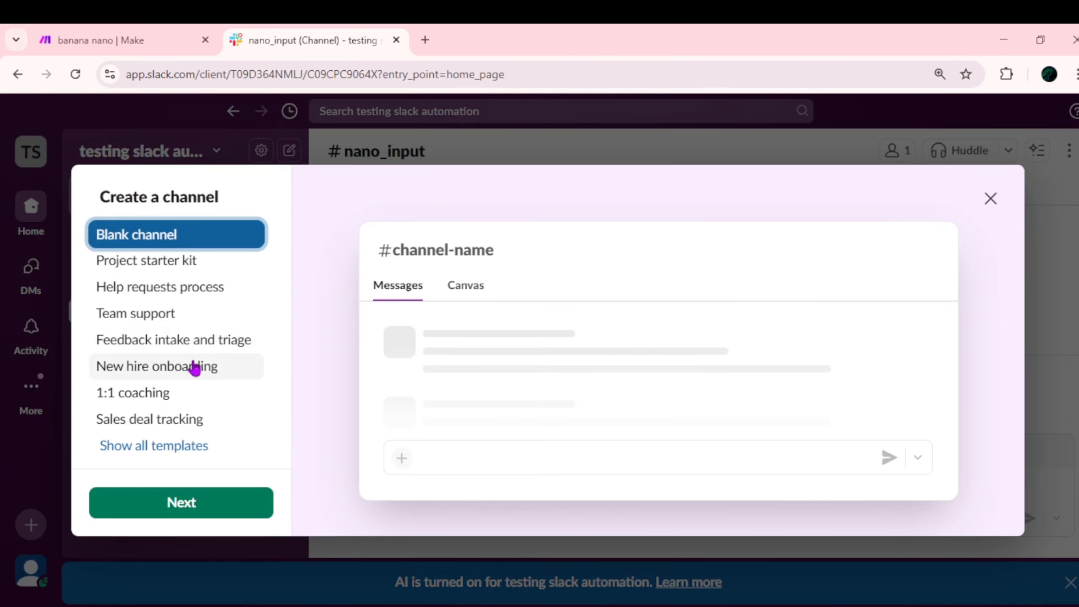
{"action": "left_click", "coordinate": [169, 505]}
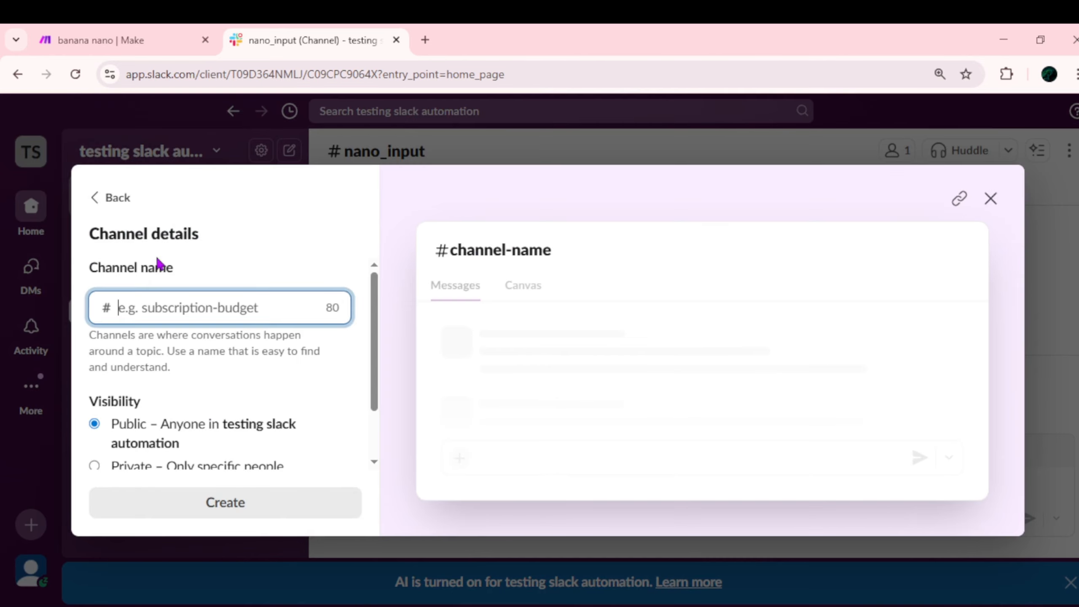
{"action": "type", "text": "nano"}
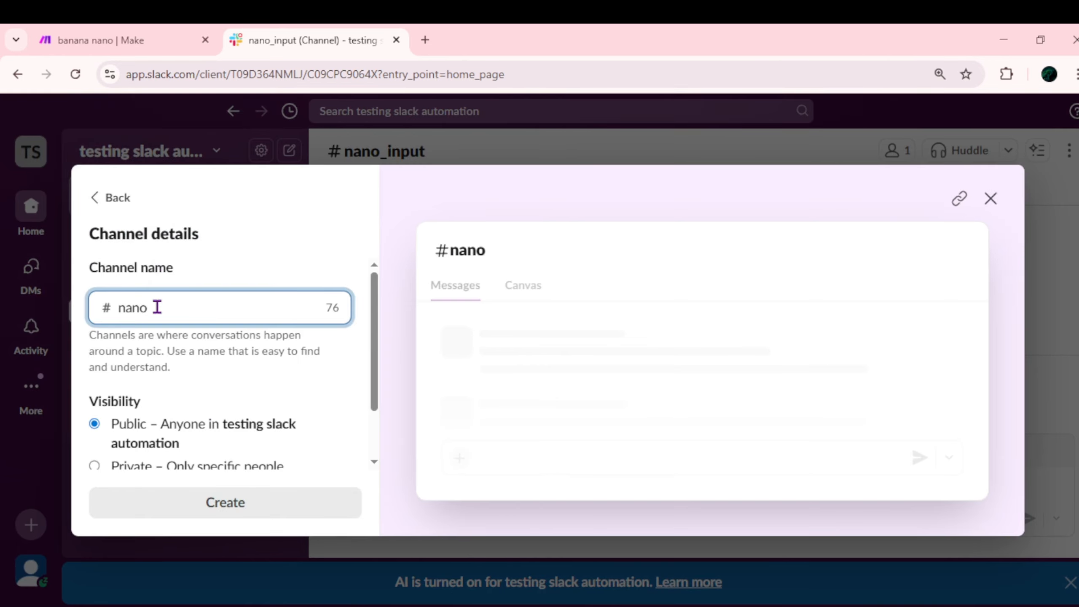
{"action": "type", "text": "_output"}
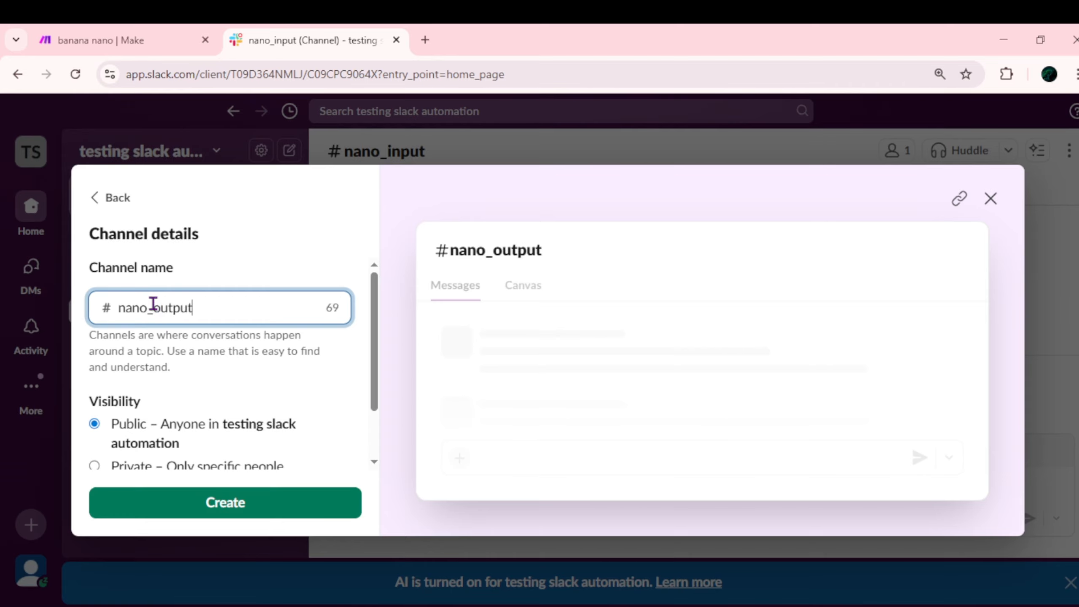
{"action": "left_click", "coordinate": [224, 503]}
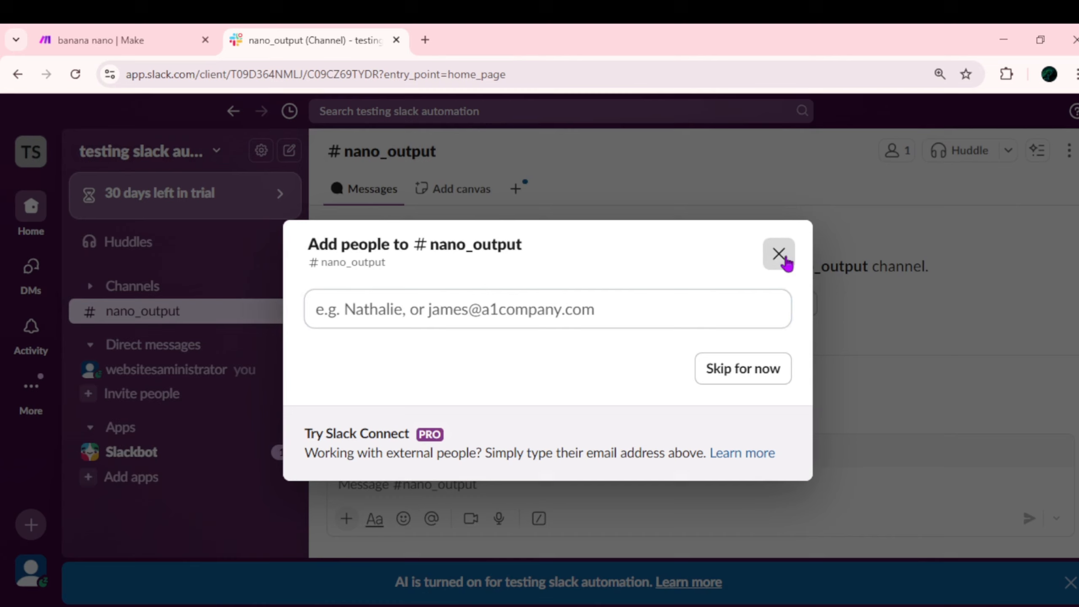
{"action": "left_click", "coordinate": [778, 254]}
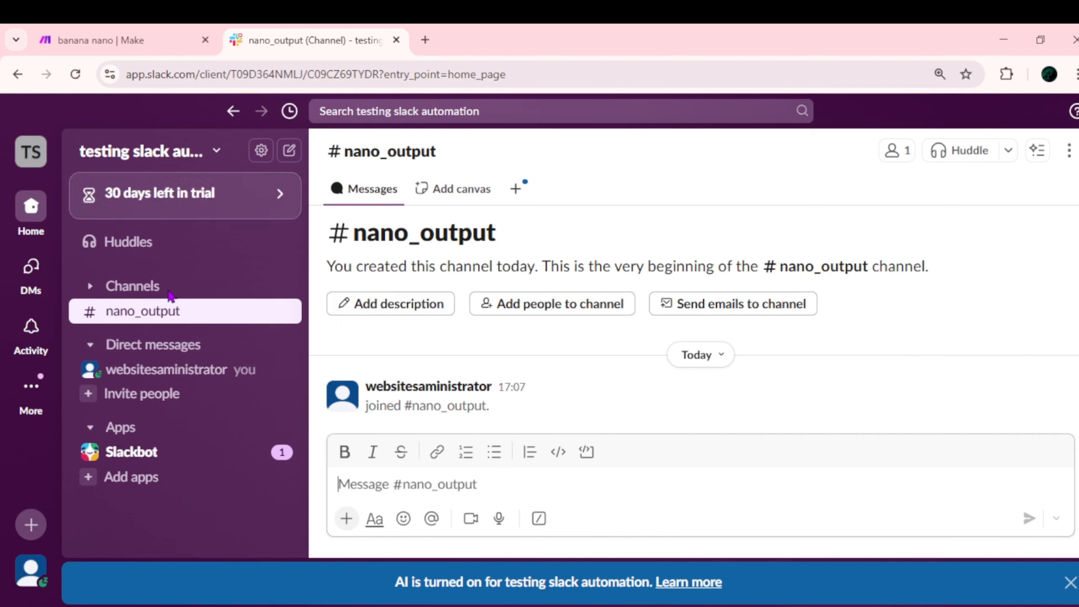
{"action": "left_click", "coordinate": [127, 286]}
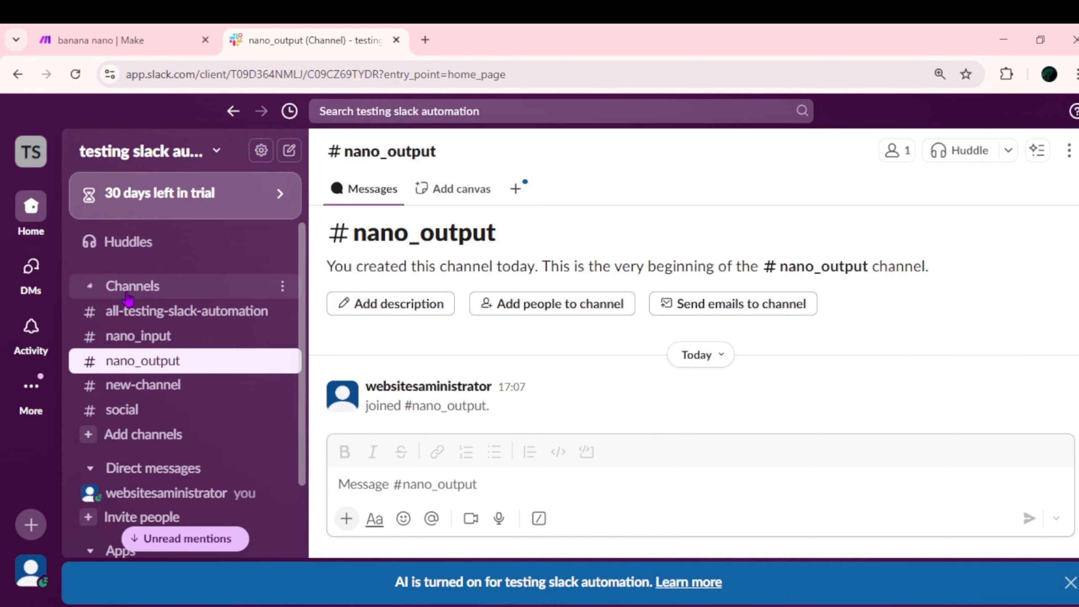
In the Make scenario, start a webhook named slakc for the Slack Watch New Events module with the New channel message event type.
{"action": "left_click", "coordinate": [154, 32]}
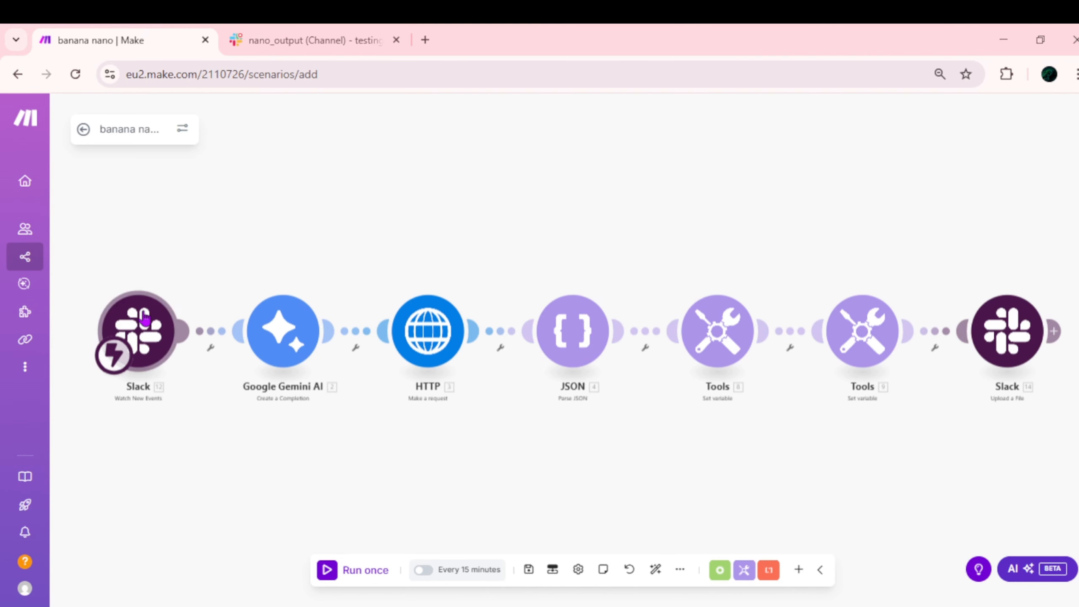
{"action": "left_click", "coordinate": [145, 316]}
{"action": "left_click", "coordinate": [275, 337]}
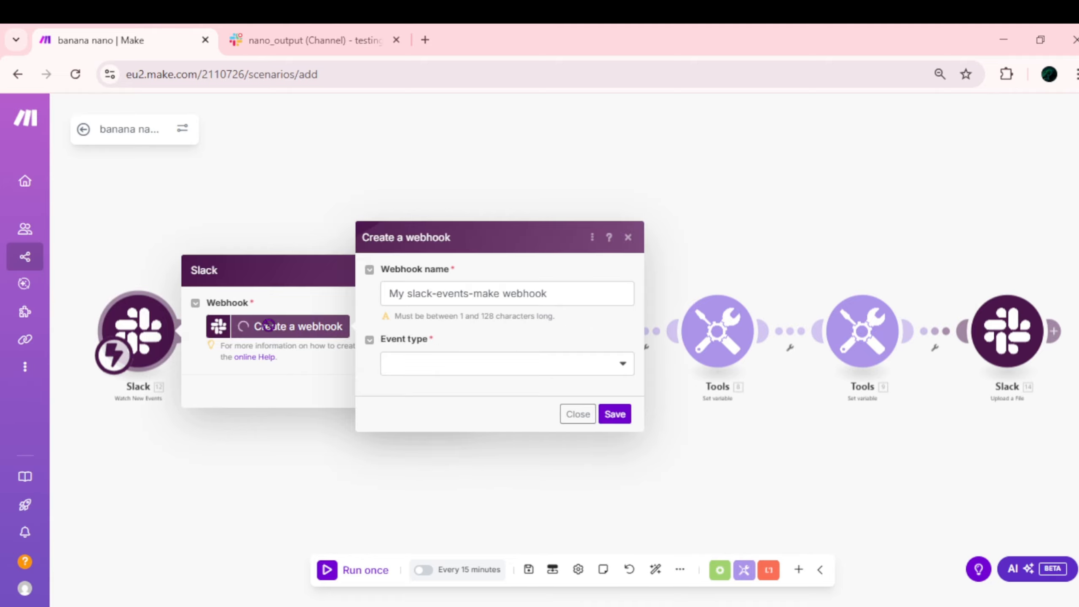
{"action": "left_click", "coordinate": [575, 298]}
{"action": "key", "text": "ctrl+a"}
{"action": "key", "text": "BackSpace"}
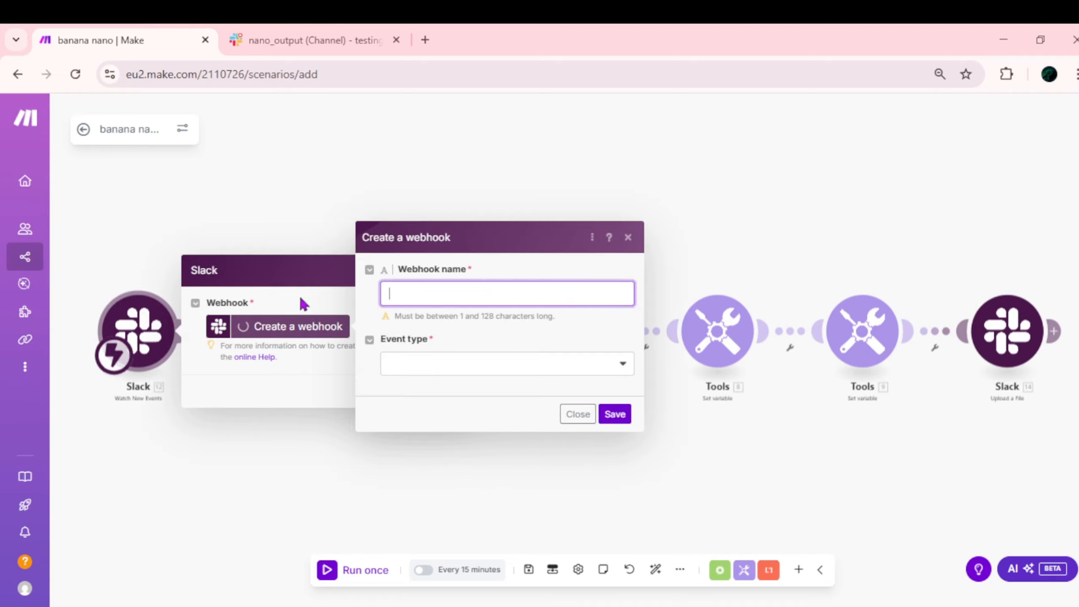
{"action": "type", "text": "slakc"}
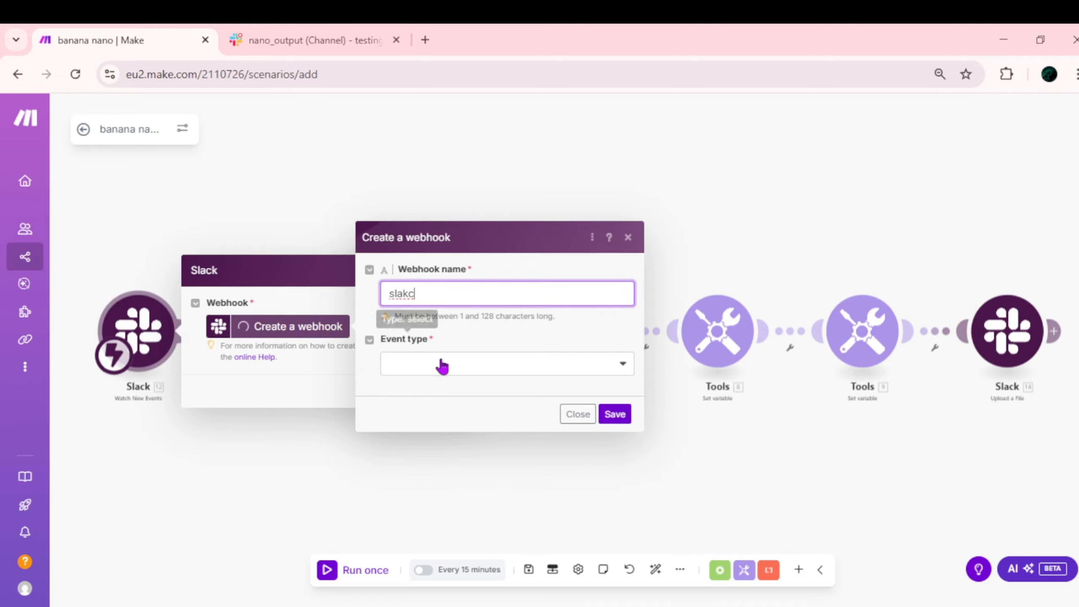
{"action": "left_click", "coordinate": [451, 365]}
{"action": "left_click", "coordinate": [447, 387]}
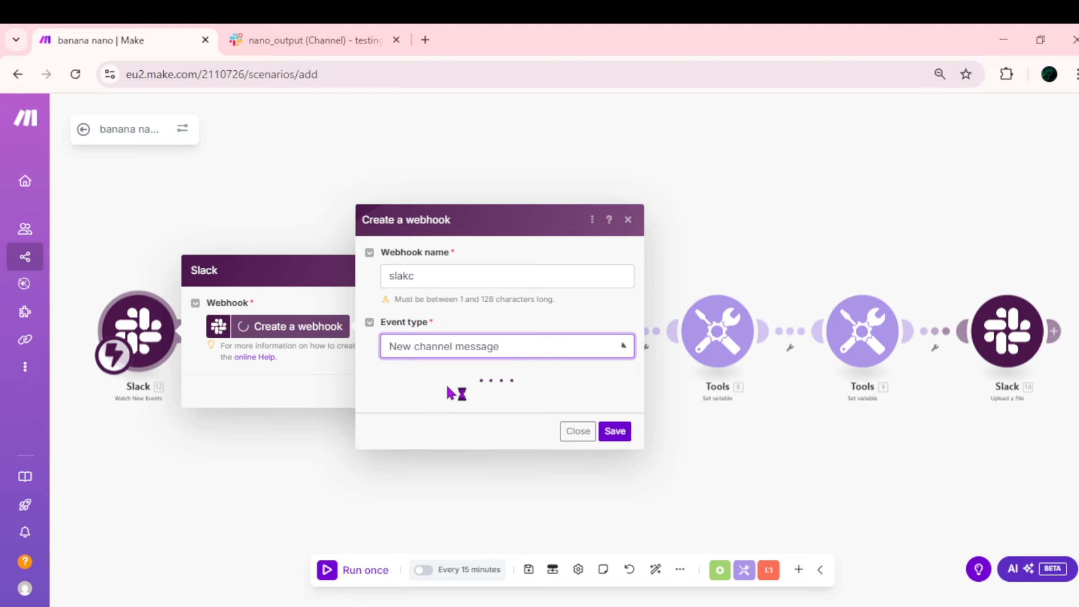
Create a Slack connection named "slakc conntction" for the webhook and save it for authorization.
{"action": "left_click", "coordinate": [434, 375]}
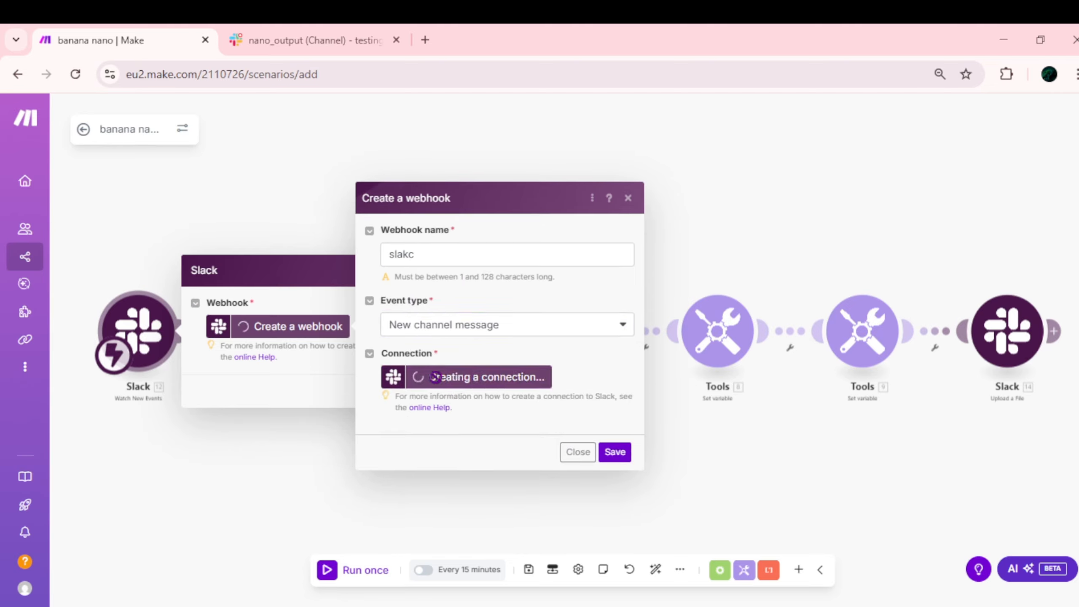
{"action": "left_click_drag", "start_coordinate": [723, 288], "coordinate": [517, 285]}
{"action": "key", "text": "BackSpace"}
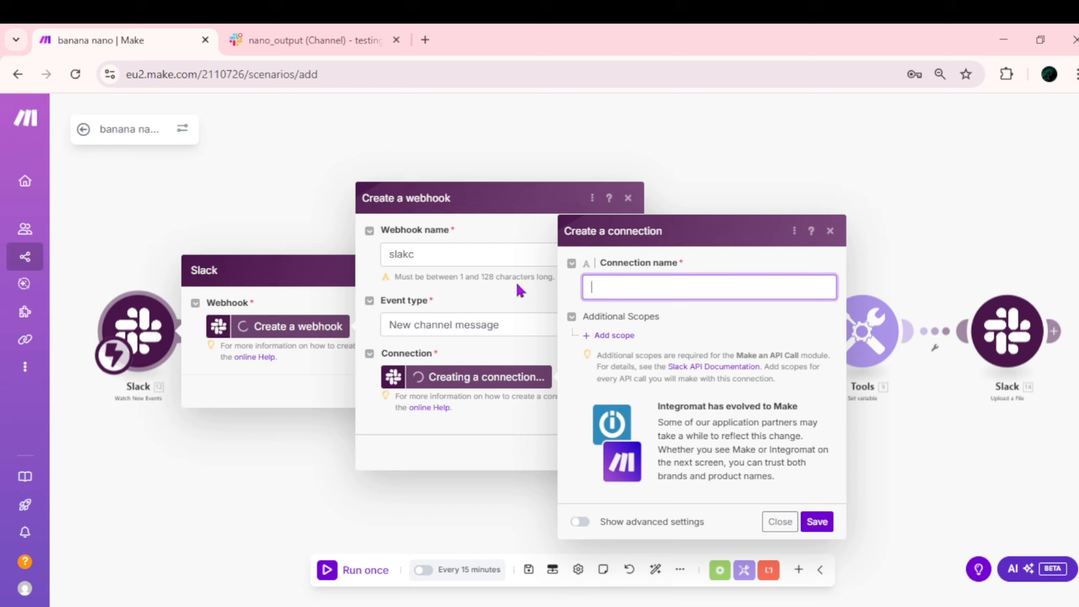
{"action": "type", "text": "slakc conntwe"}
{"action": "key", "text": "BackSpace"}
{"action": "key", "text": "BackSpace"}
{"action": "type", "text": "ctio"}
{"action": "left_click", "coordinate": [817, 524]}
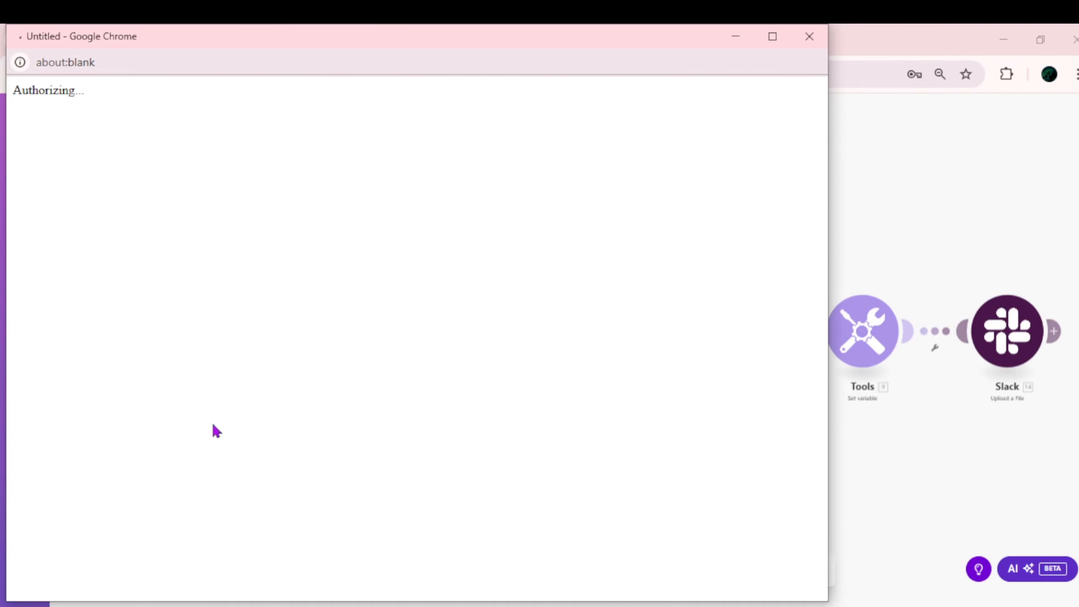
Authorize Make to access the testing slack automation Slack workspace.
{"action": "left_click_drag", "start_coordinate": [631, 39], "coordinate": [655, 69]}
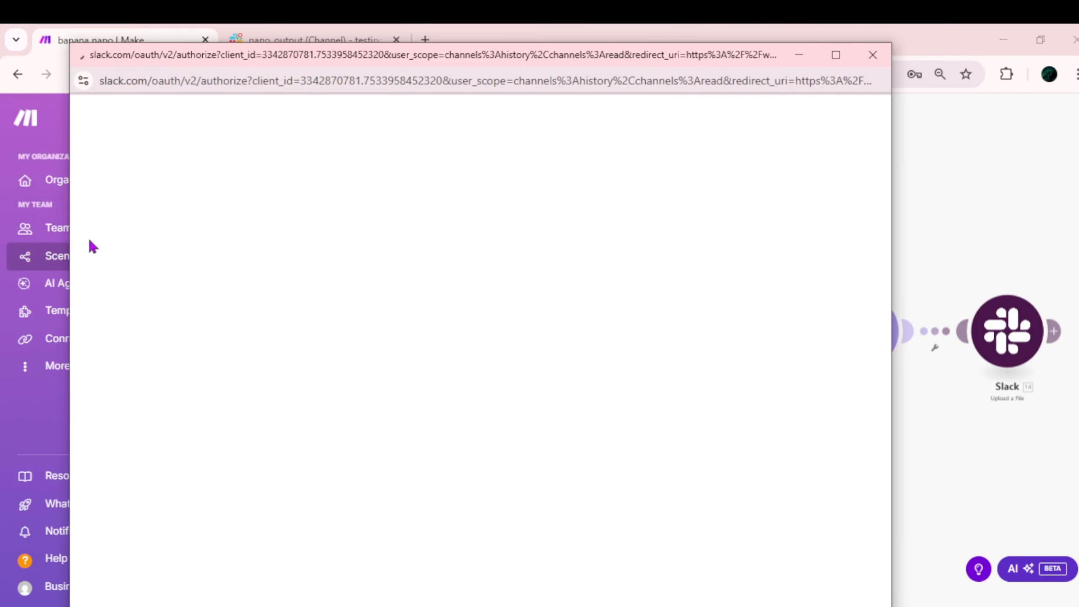
{"action": "scroll", "coordinate": [444, 519], "scroll_direction": "down", "scroll_amount": 1}
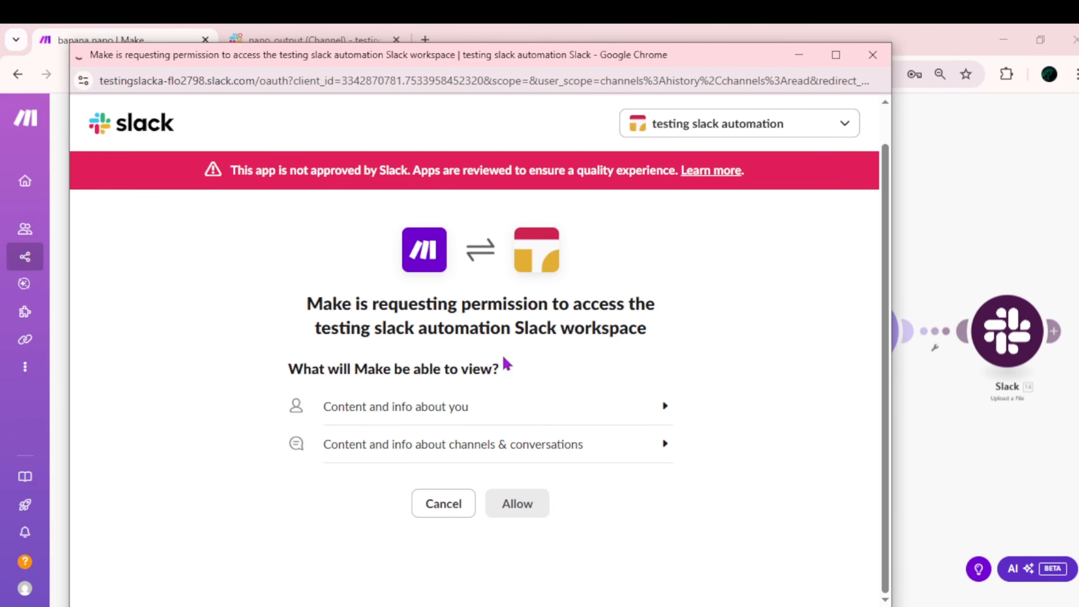
{"action": "left_click", "coordinate": [734, 135]}
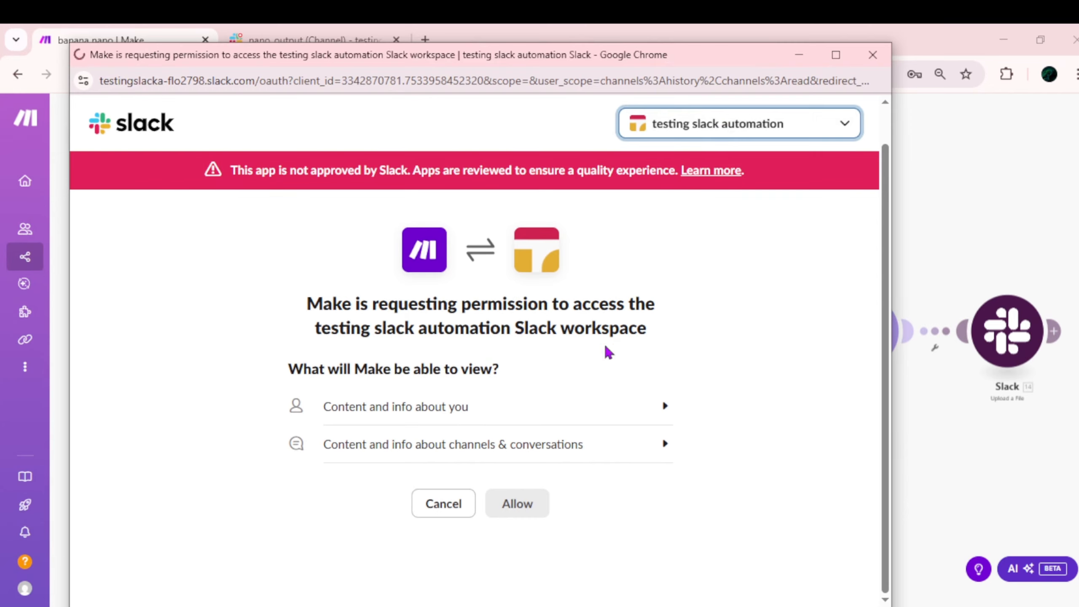
{"action": "left_click", "coordinate": [536, 545]}
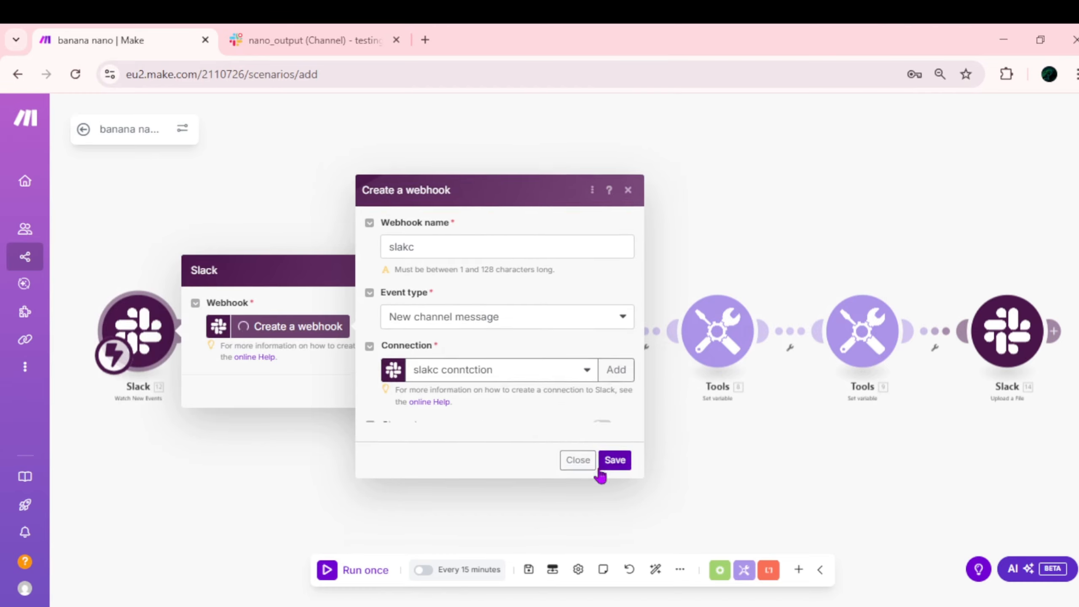
Set the webhook's channel to nano_input and save both the webhook and the Slack trigger module.
{"action": "left_click", "coordinate": [467, 429]}
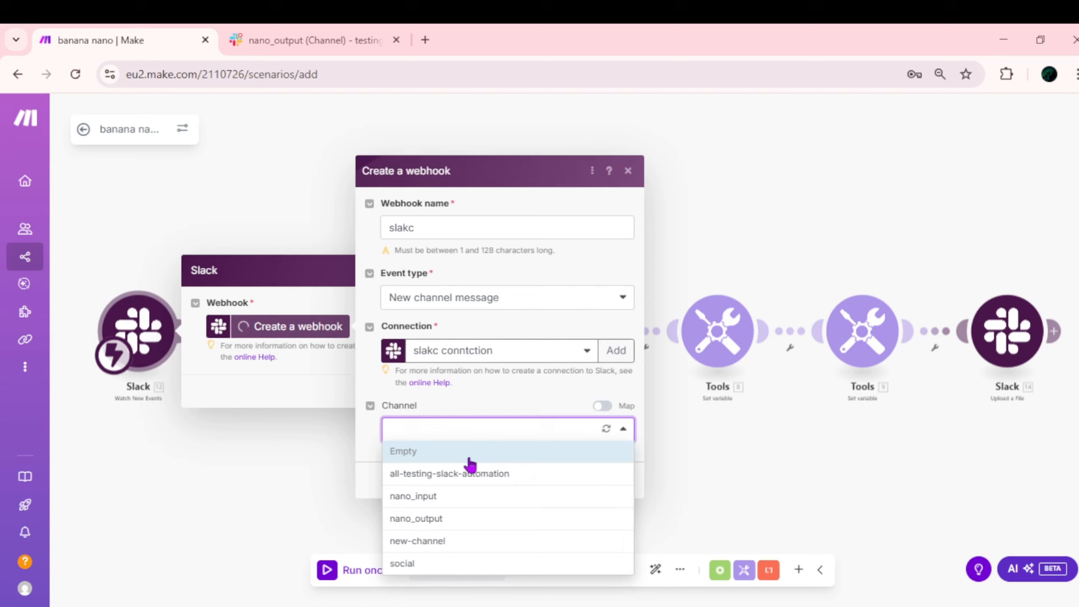
{"action": "left_click", "coordinate": [443, 500]}
{"action": "left_click", "coordinate": [621, 483]}
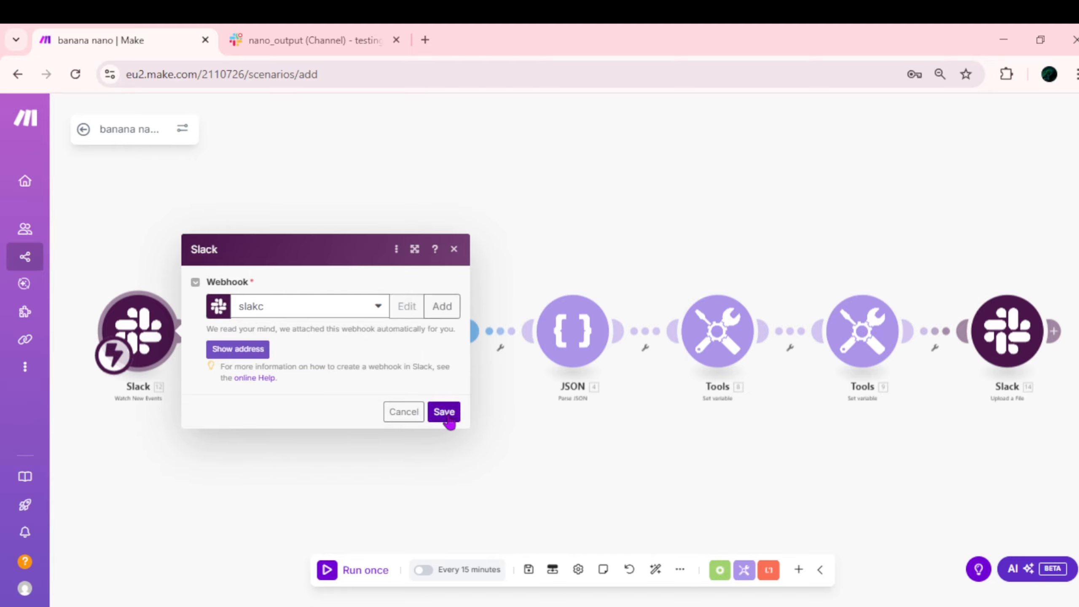
{"action": "left_click", "coordinate": [443, 412]}
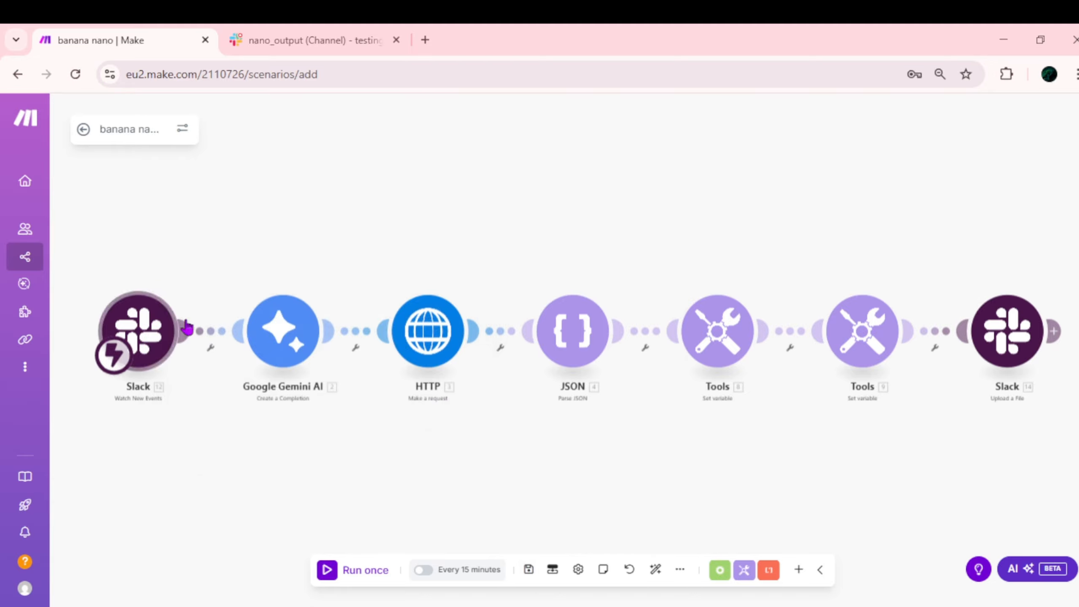
Unlink the Slack trigger from the Google Gemini AI module and save the scenario.
{"action": "left_click", "coordinate": [529, 570]}
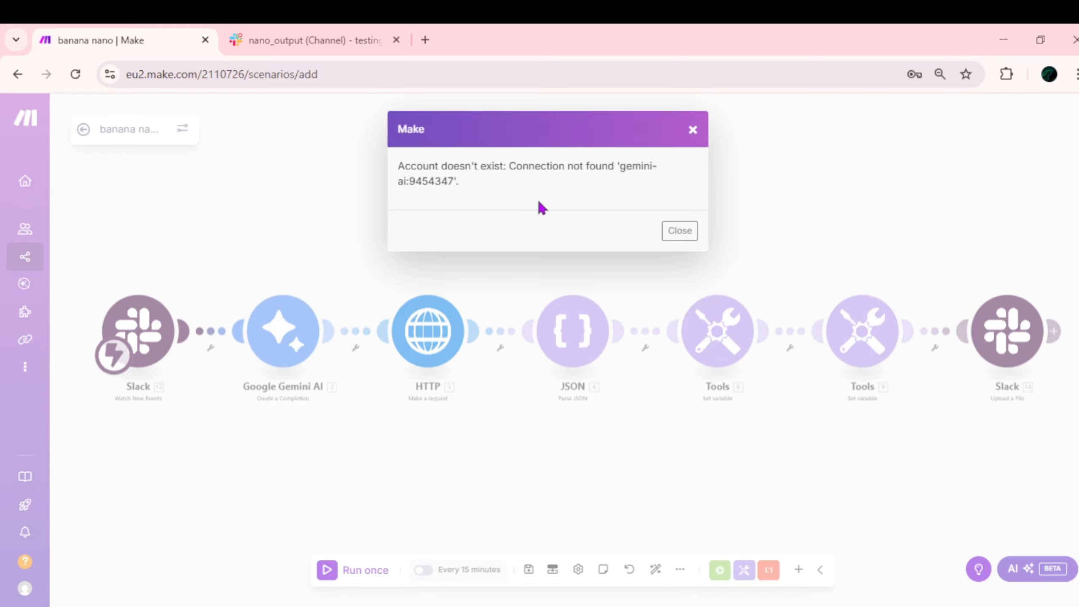
{"action": "left_click", "coordinate": [691, 130]}
{"action": "left_click", "coordinate": [210, 345]}
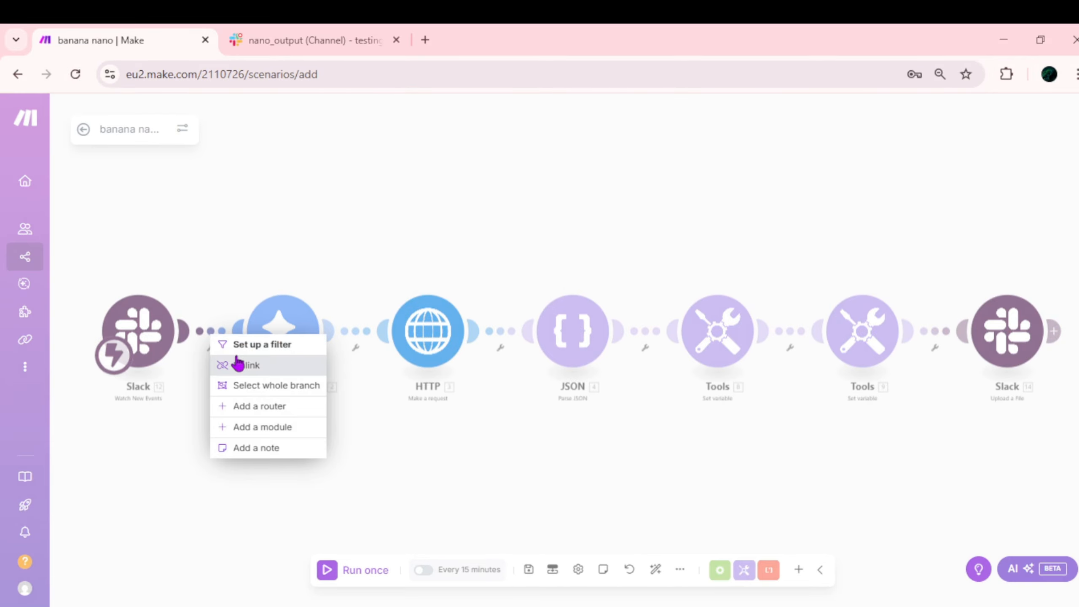
{"action": "left_click", "coordinate": [239, 366]}
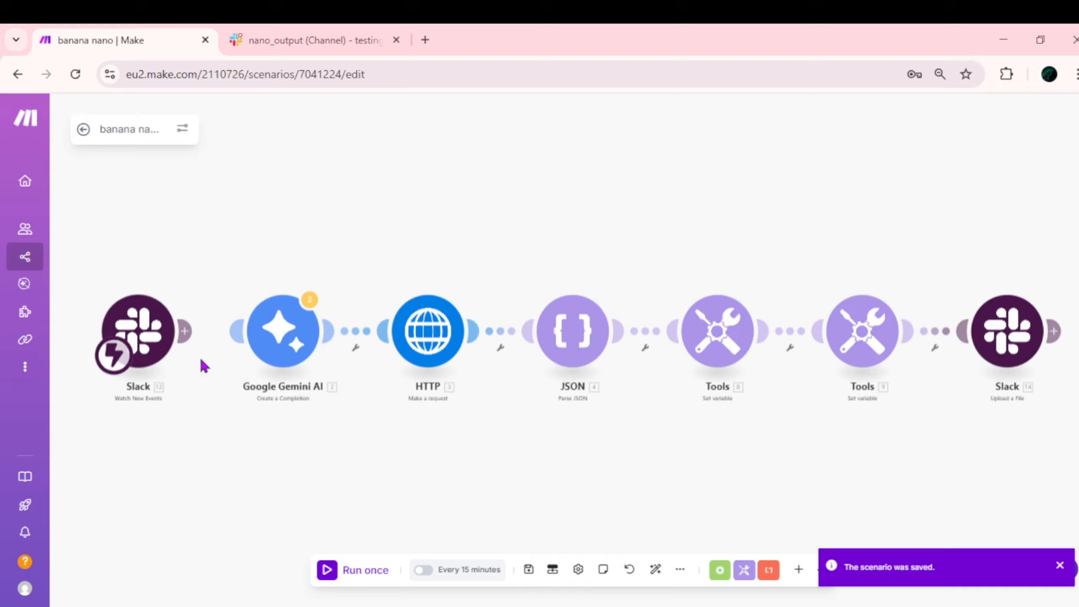
Switch to Slack to open the nano_input channel, and return to the Make scenario.
{"action": "left_click", "coordinate": [272, 34]}
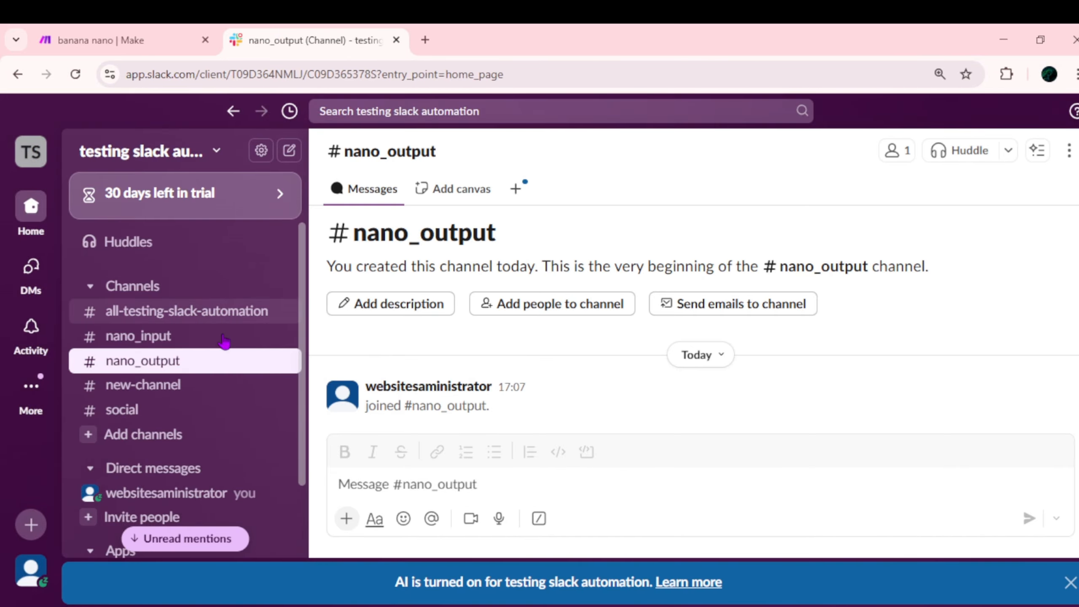
{"action": "left_click", "coordinate": [220, 311]}
{"action": "left_click", "coordinate": [221, 337]}
{"action": "left_click", "coordinate": [59, 34]}
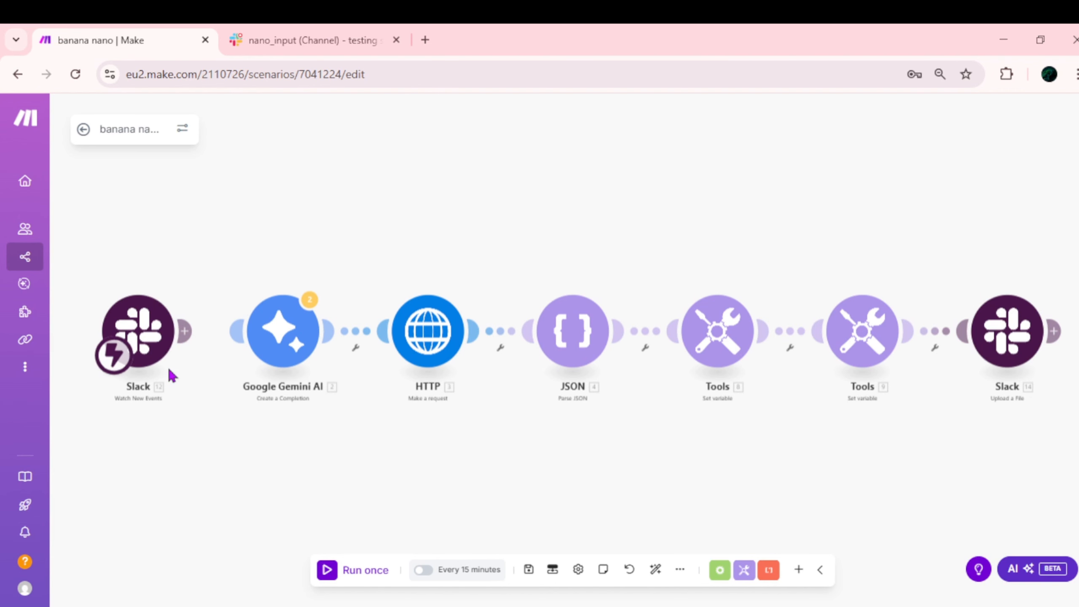
Run the scenario once and send the message "hi" in Slack's nano_input channel.
{"action": "left_click", "coordinate": [335, 571]}
{"action": "left_click", "coordinate": [328, 34]}
{"action": "key", "text": "Return"}
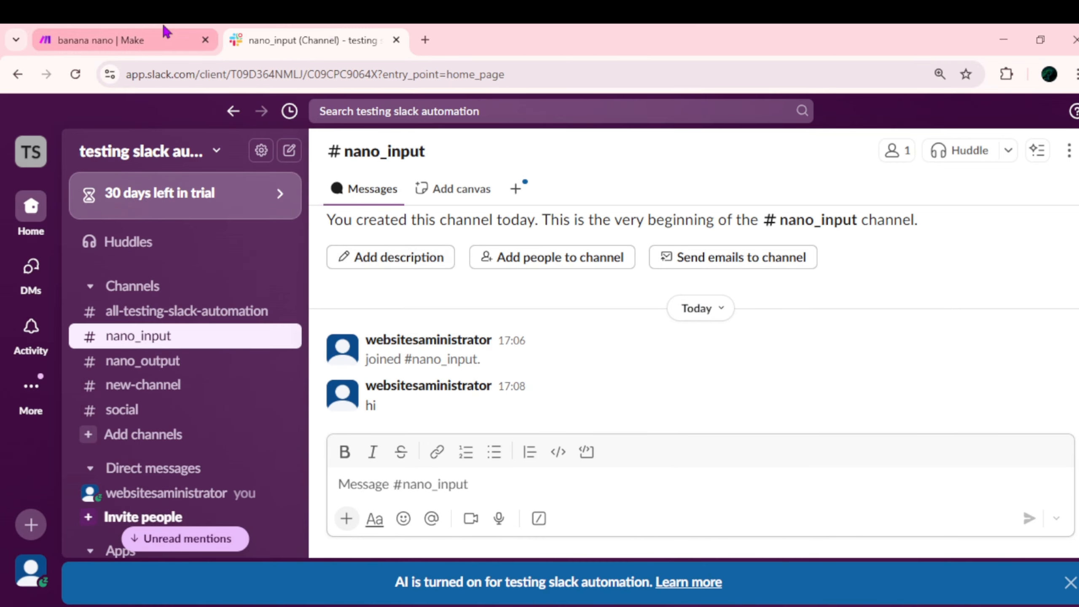
Return to Make, inspect the Slack trigger's output bundle, and relink the trigger to the Google Gemini AI module.
{"action": "left_click", "coordinate": [163, 37]}
{"action": "left_click", "coordinate": [175, 301]}
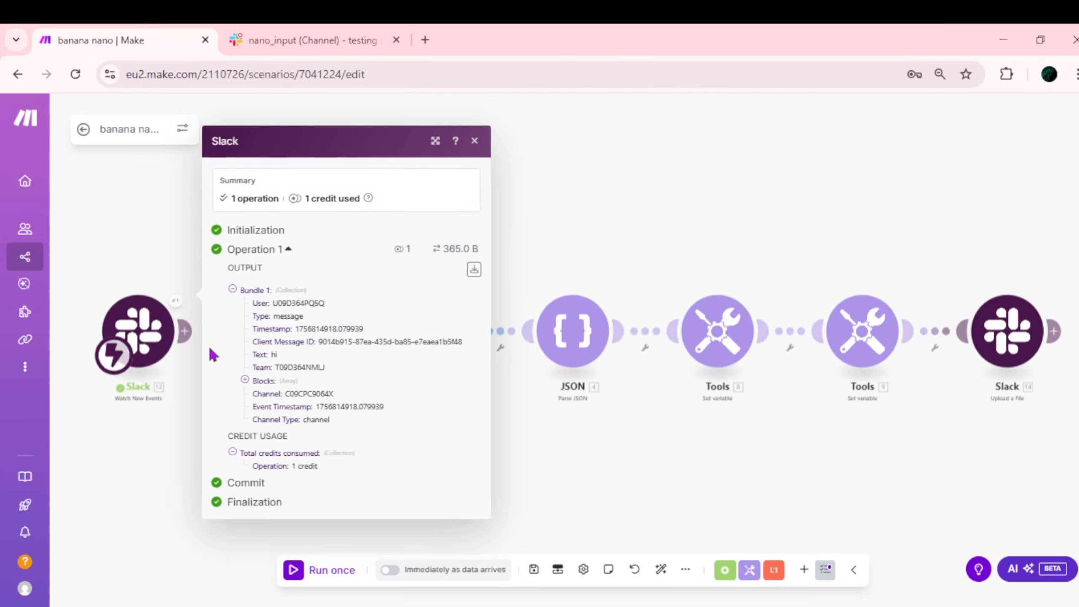
{"action": "left_click", "coordinate": [474, 142]}
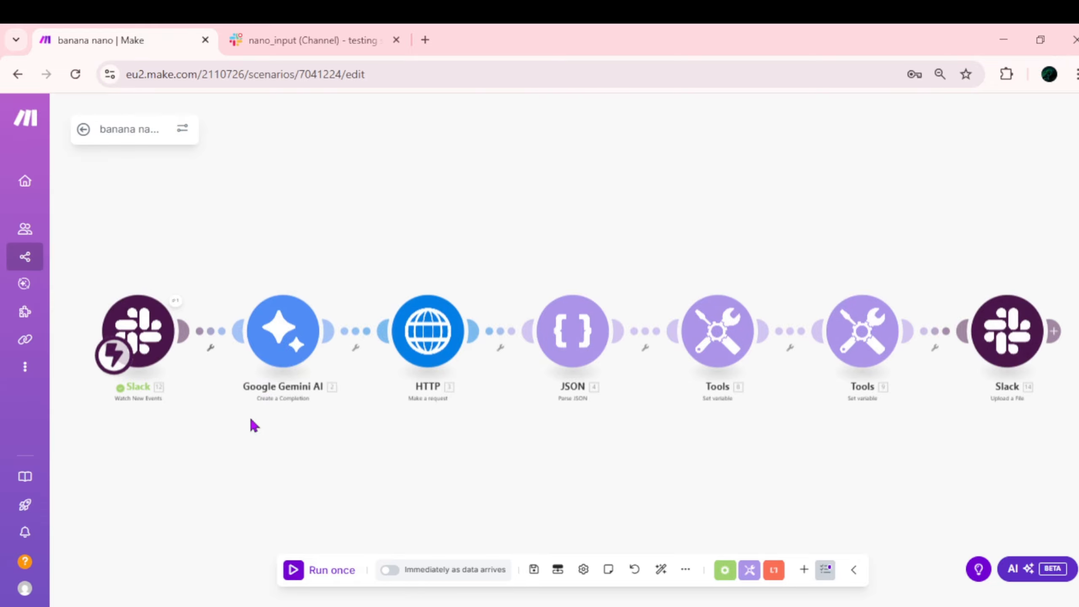
Search for google ai studio in a new browser tab, open Google AI Studio, and close its run settings.
{"action": "left_click", "coordinate": [424, 40]}
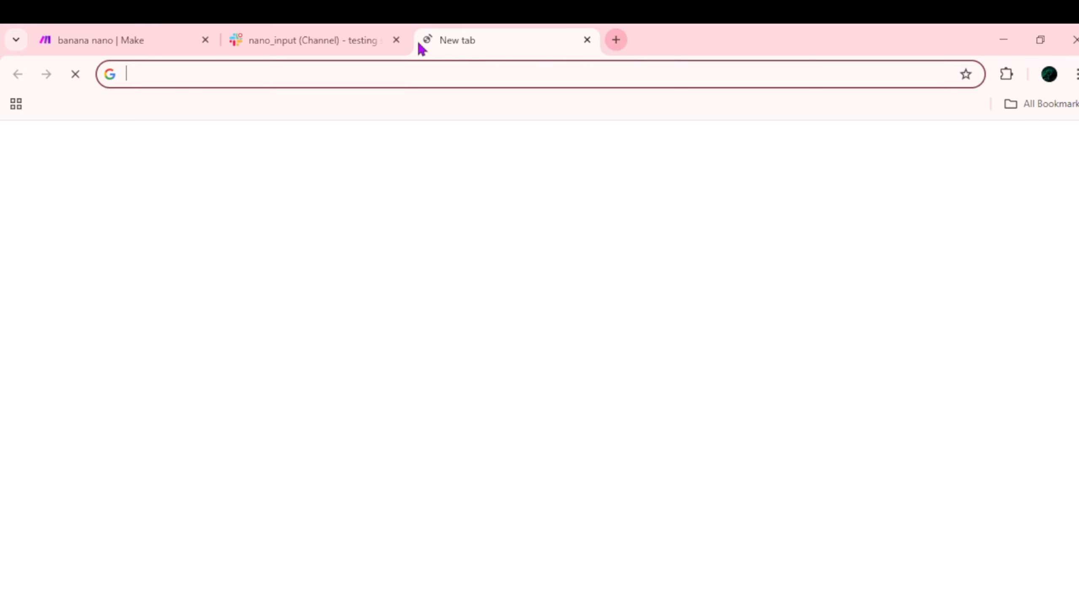
{"action": "type", "text": "stu"}
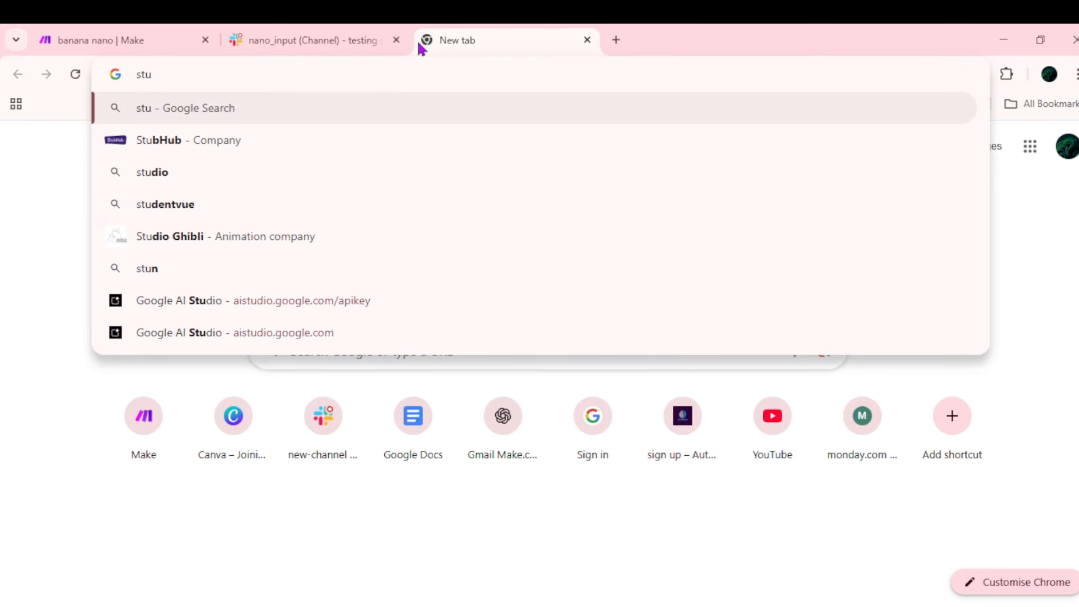
{"action": "key", "text": "BackSpace"}
{"action": "key", "text": "BackSpace"}
{"action": "key", "text": "BackSpace"}
{"action": "type", "text": "google a"}
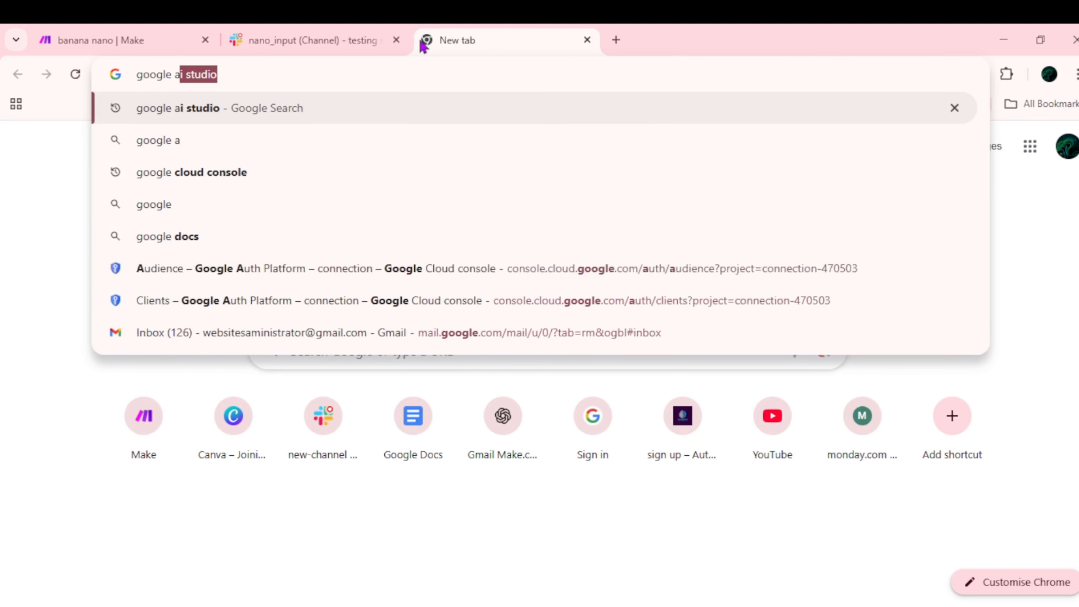
{"action": "type", "text": "i studio"}
{"action": "key", "text": "Return"}
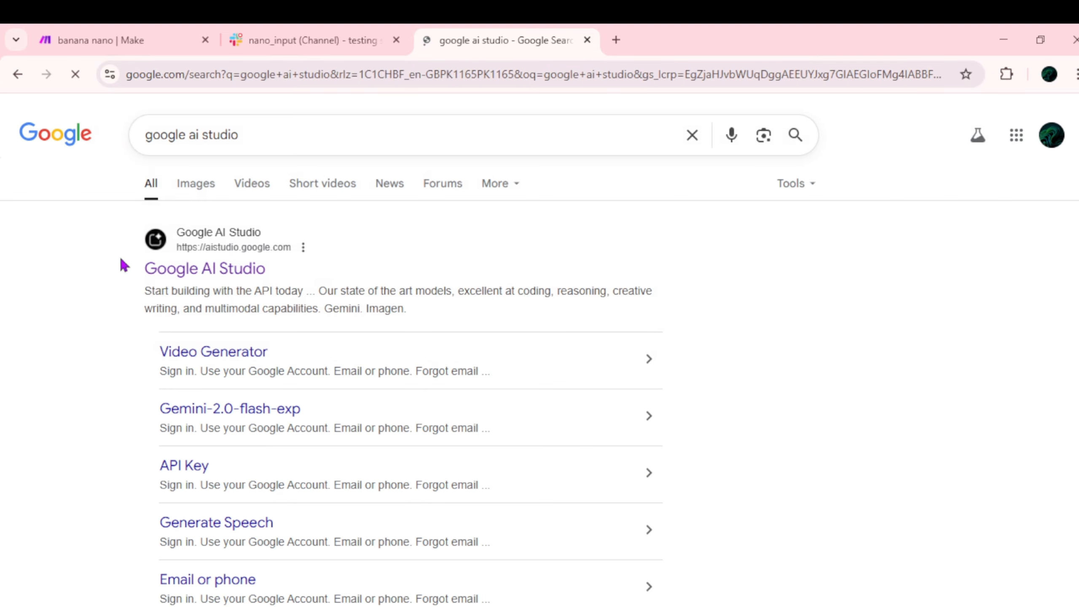
{"action": "left_click", "coordinate": [183, 275]}
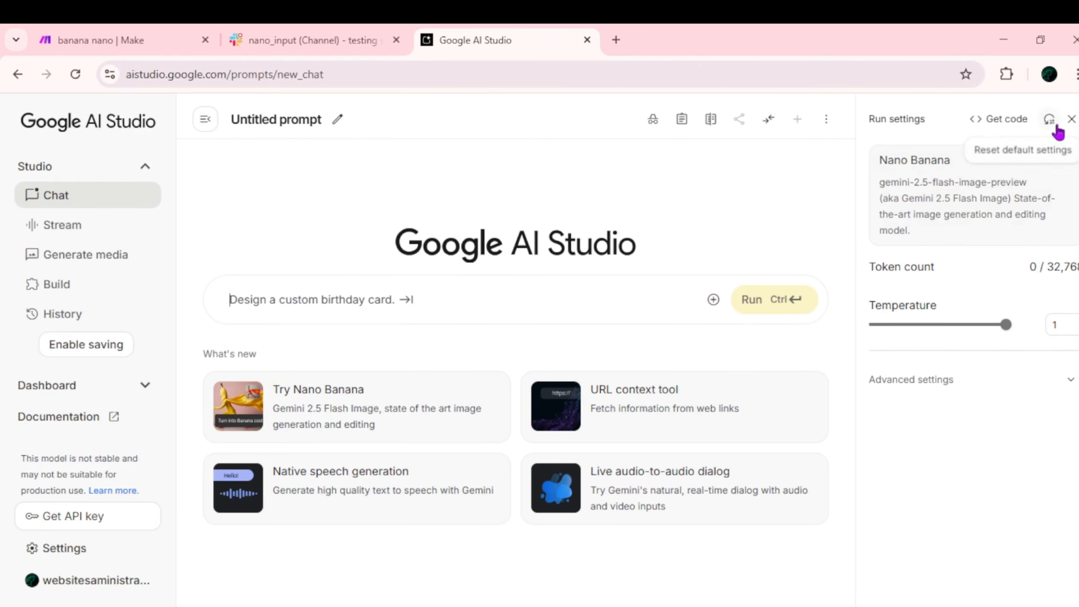
{"action": "left_click", "coordinate": [1071, 119]}
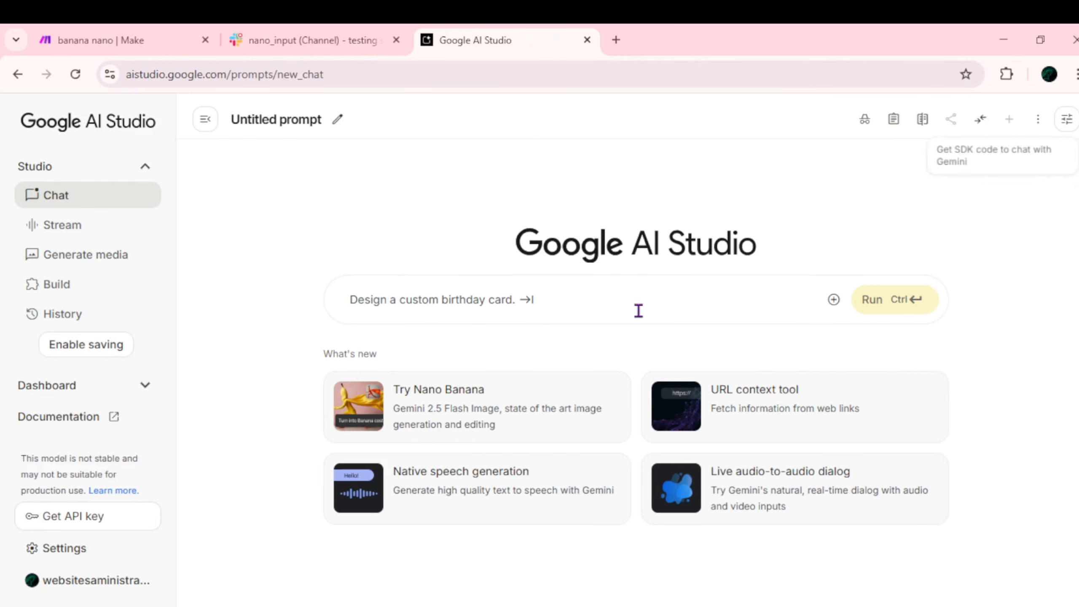
Create an API key in the existing Gemini API project and copy the key.
{"action": "left_click", "coordinate": [75, 527]}
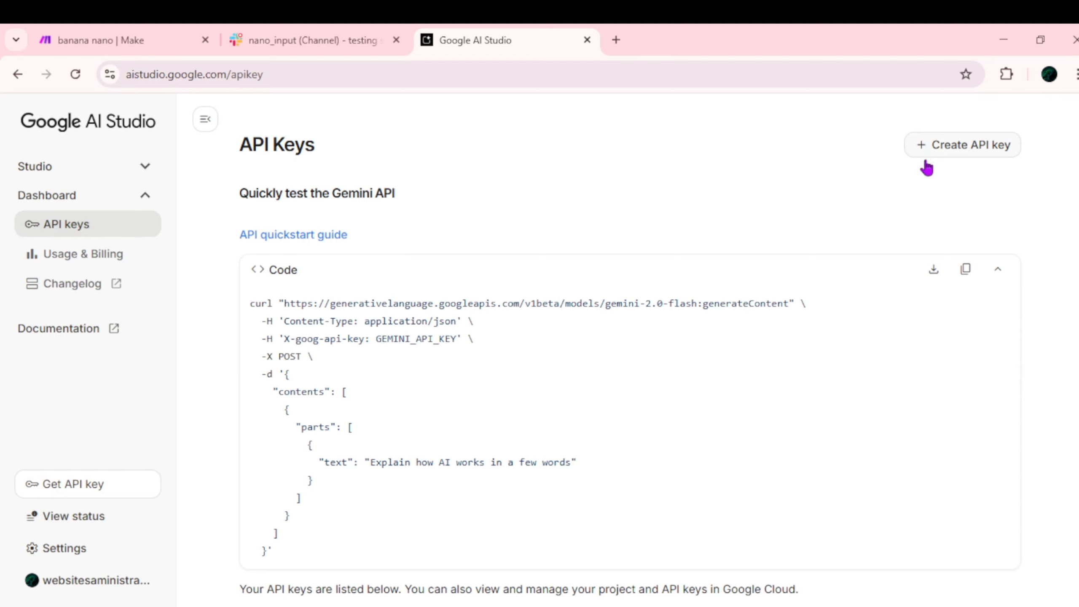
{"action": "left_click", "coordinate": [435, 371]}
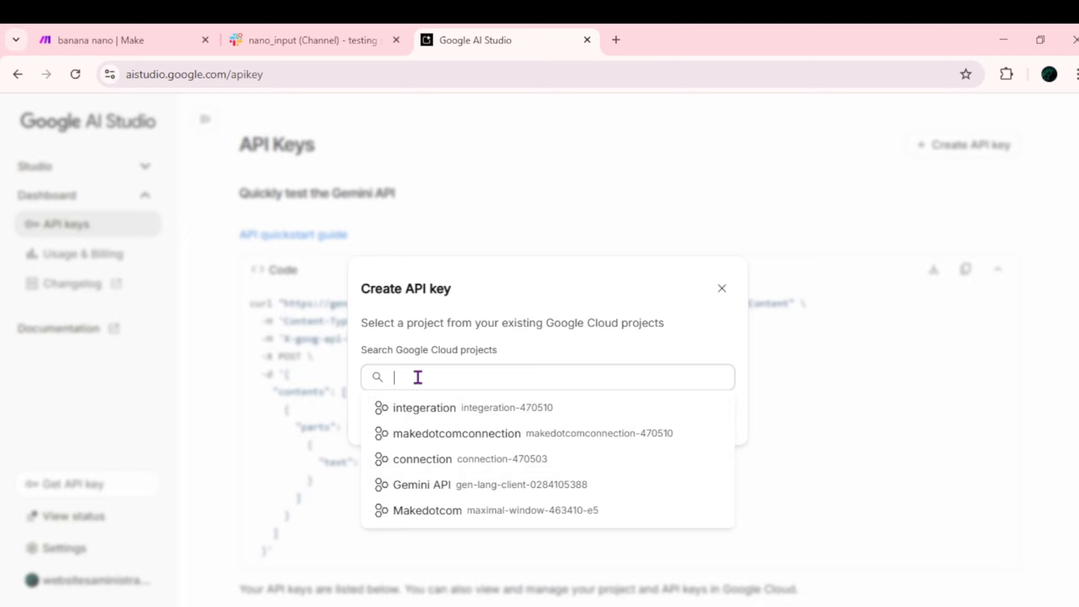
{"action": "left_click", "coordinate": [424, 486]}
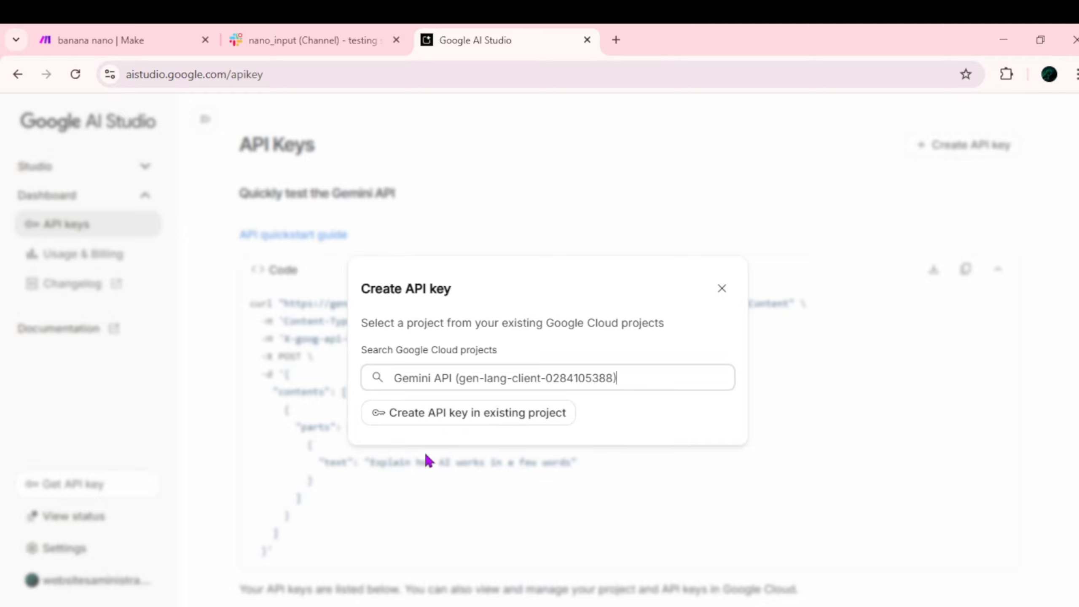
{"action": "left_click", "coordinate": [517, 421]}
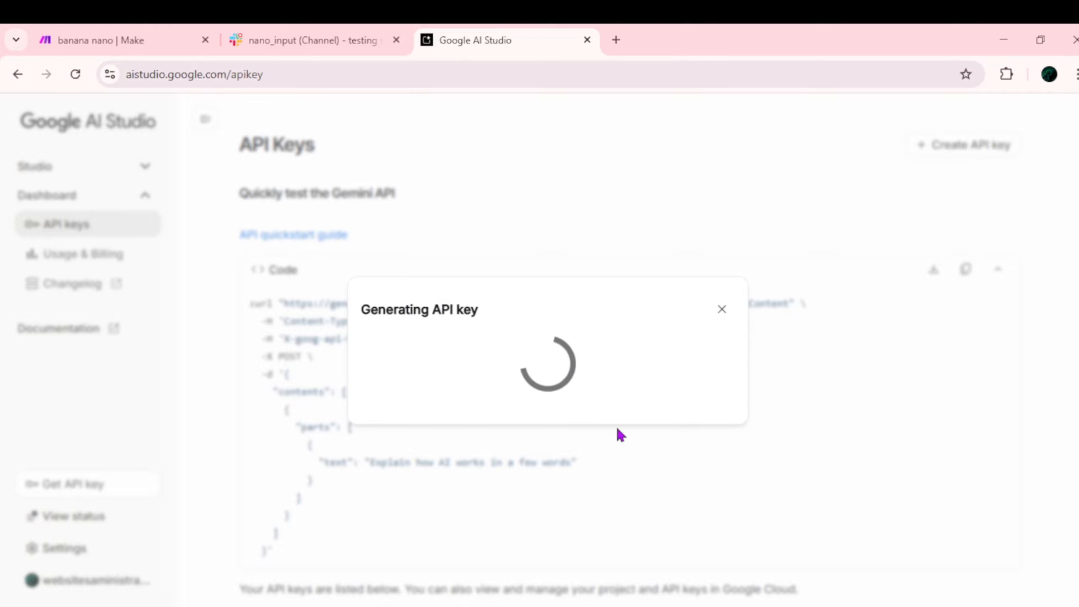
{"action": "left_click", "coordinate": [606, 382]}
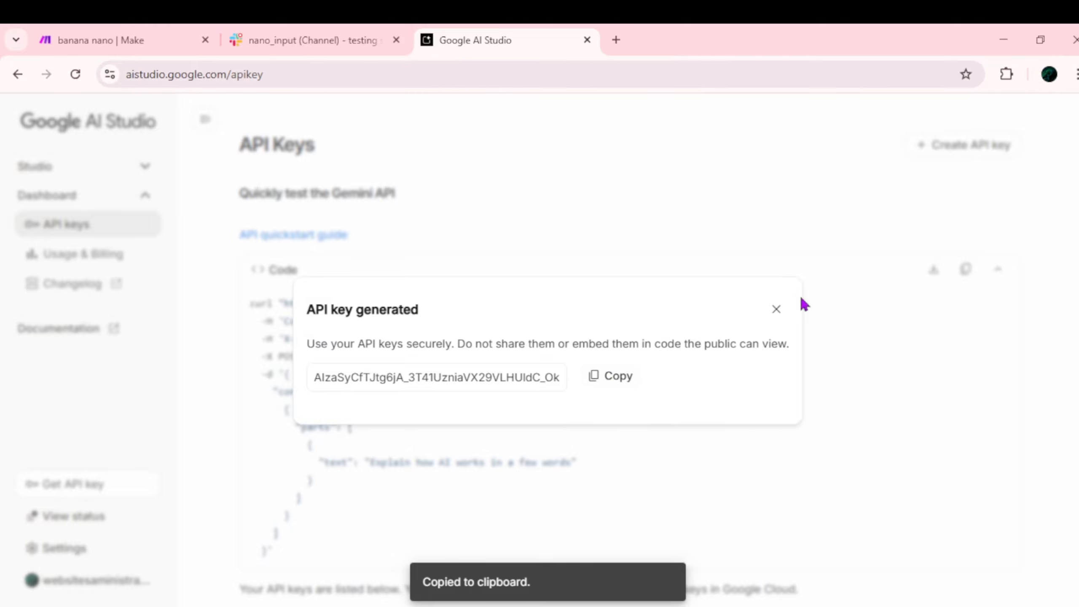
{"action": "left_click", "coordinate": [775, 310]}
Return to the Make scenario and start a new connection named testing for the Google Gemini AI module.
{"action": "left_click", "coordinate": [40, 35]}
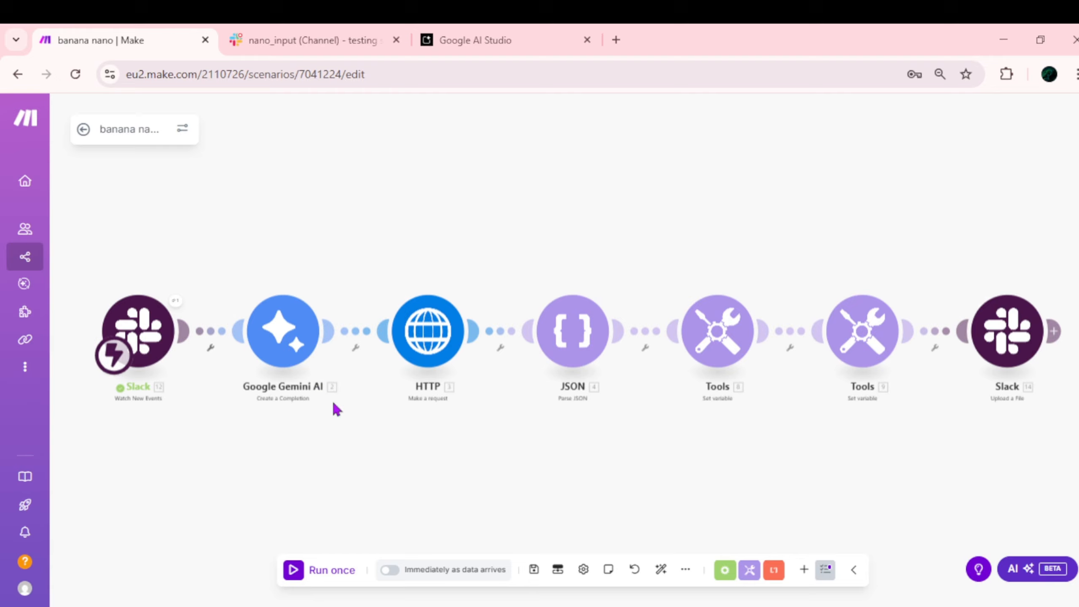
{"action": "left_click", "coordinate": [283, 330]}
{"action": "left_click", "coordinate": [393, 326]}
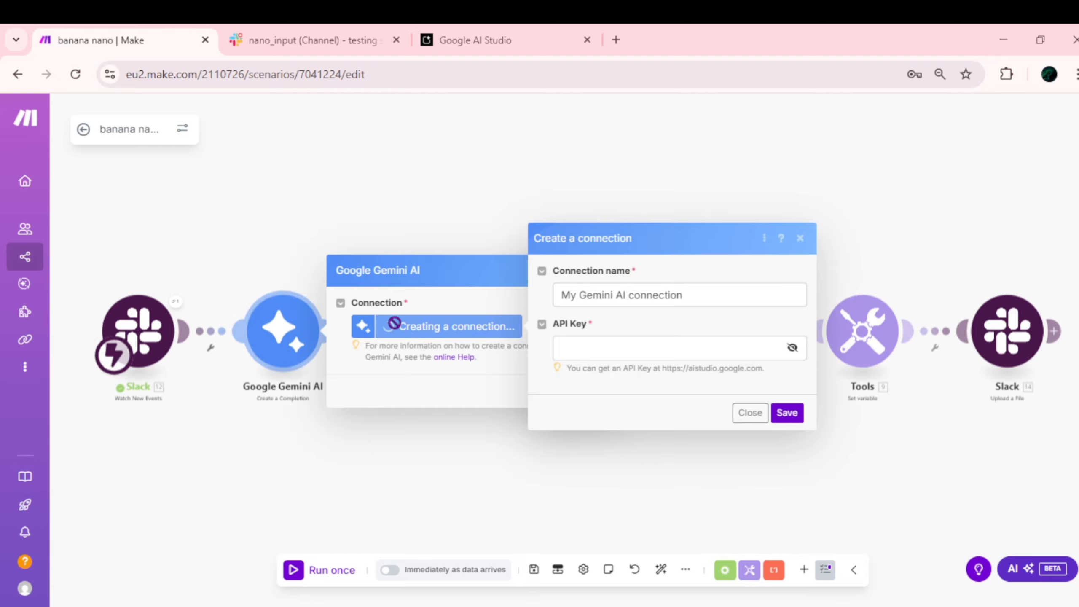
{"action": "left_click_drag", "start_coordinate": [684, 295], "coordinate": [557, 295]}
{"action": "key", "text": "BackSpace"}
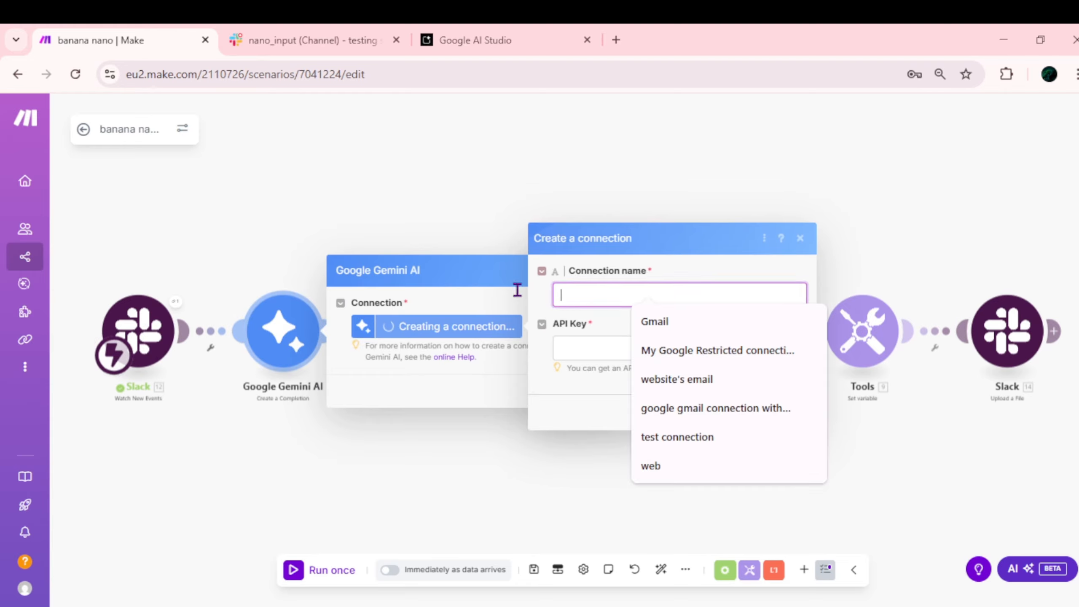
{"action": "type", "text": "y"}
{"action": "key", "text": "BackSpace"}
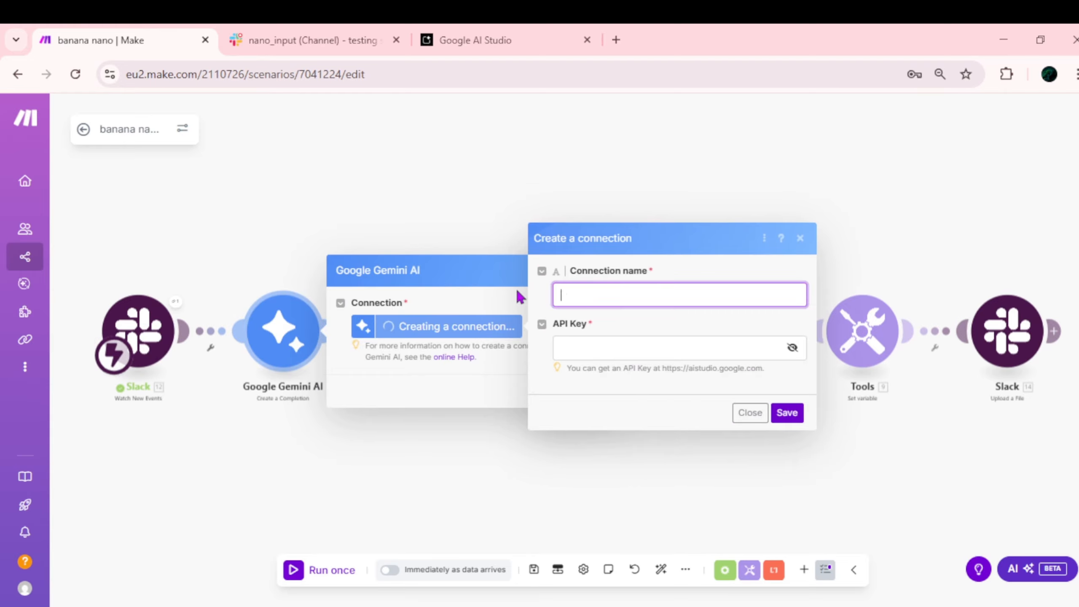
{"action": "type", "text": "testing"}
Paste the Gemini API key into the connection's API Key field and save the connection.
{"action": "left_click", "coordinate": [611, 356]}
{"action": "key", "text": "ctrl+v"}
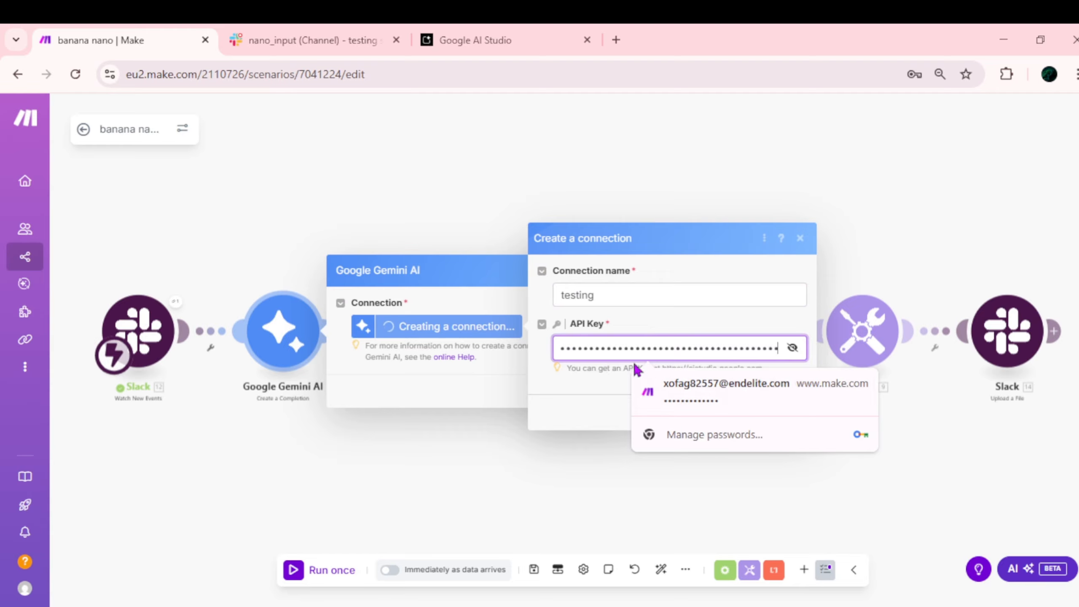
{"action": "left_click", "coordinate": [556, 371]}
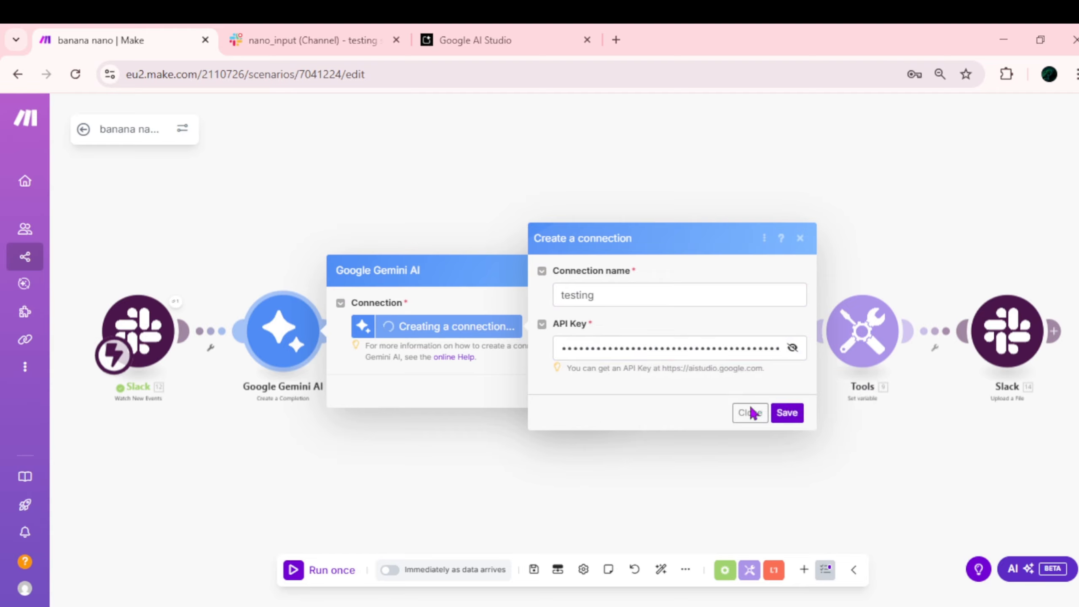
{"action": "left_click", "coordinate": [788, 413]}
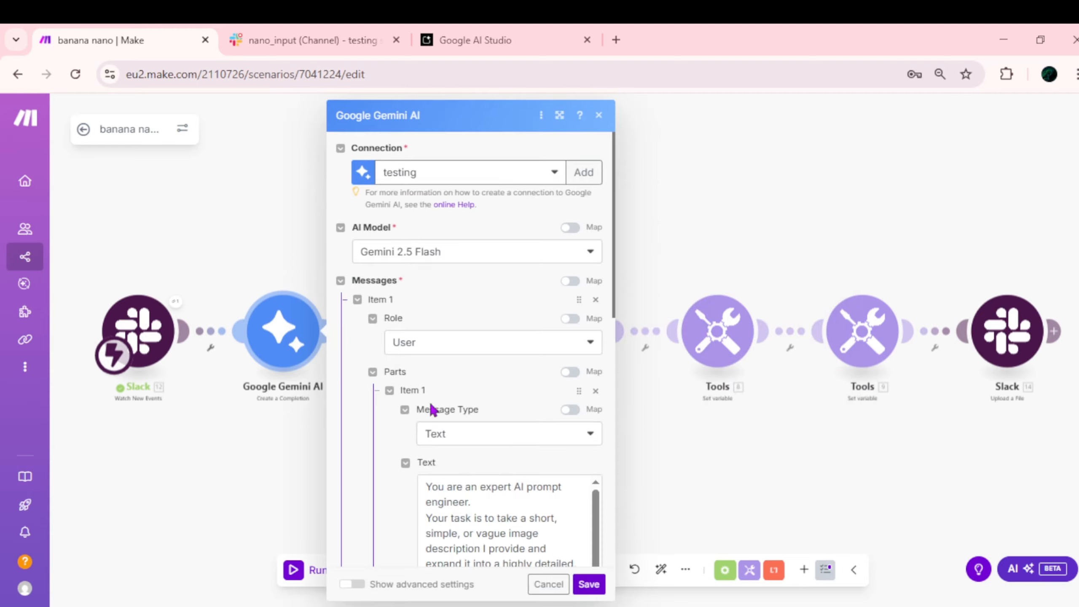
Review the Google Gemini AI module's prompt and its mapped Slack text, and save the module.
{"action": "scroll", "coordinate": [481, 340], "scroll_direction": "down", "scroll_amount": 10}
{"action": "scroll", "coordinate": [493, 404], "scroll_direction": "up", "scroll_amount": 6}
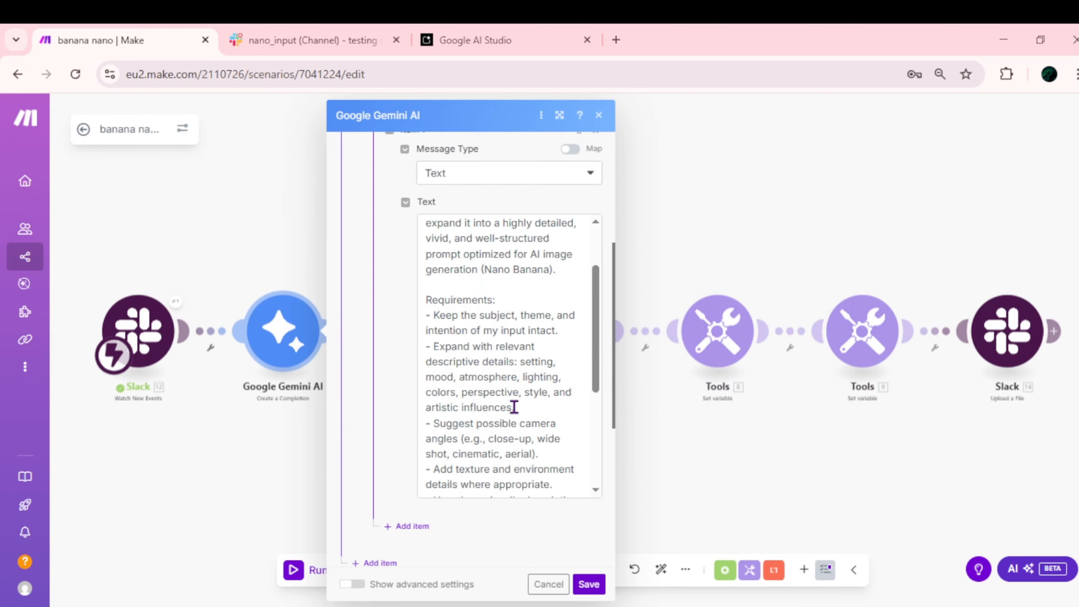
{"action": "scroll", "coordinate": [514, 407], "scroll_direction": "down", "scroll_amount": 8}
{"action": "scroll", "coordinate": [505, 404], "scroll_direction": "up", "scroll_amount": 3}
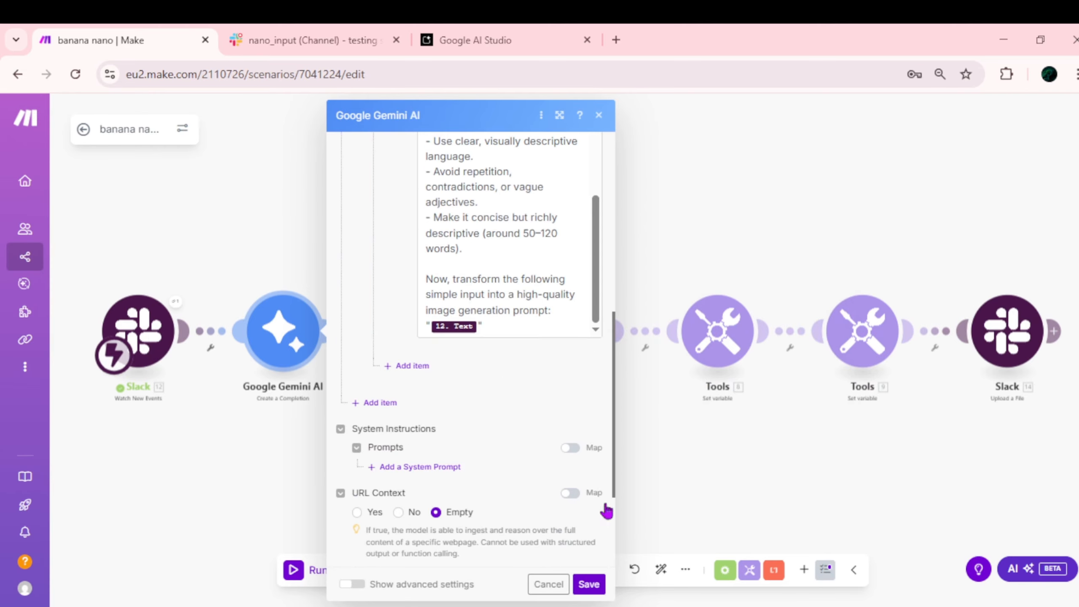
{"action": "left_click", "coordinate": [589, 585]}
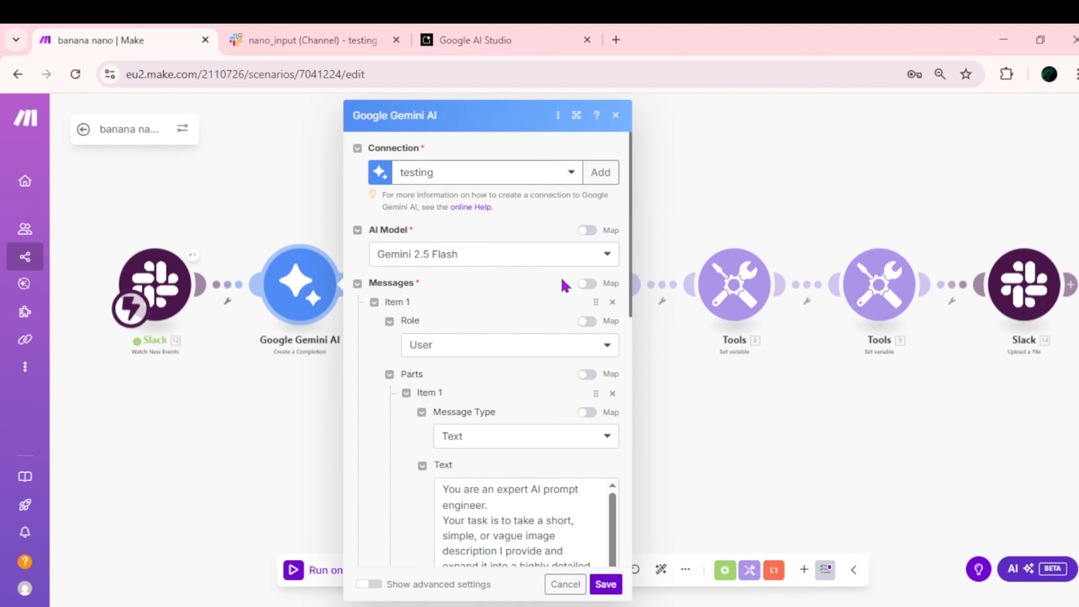
Examine the full Google Gemini AI prompt in the enlarged module settings and save them again.
{"action": "left_click", "coordinate": [577, 115]}
{"action": "scroll", "coordinate": [501, 260], "scroll_direction": "down", "scroll_amount": 10}
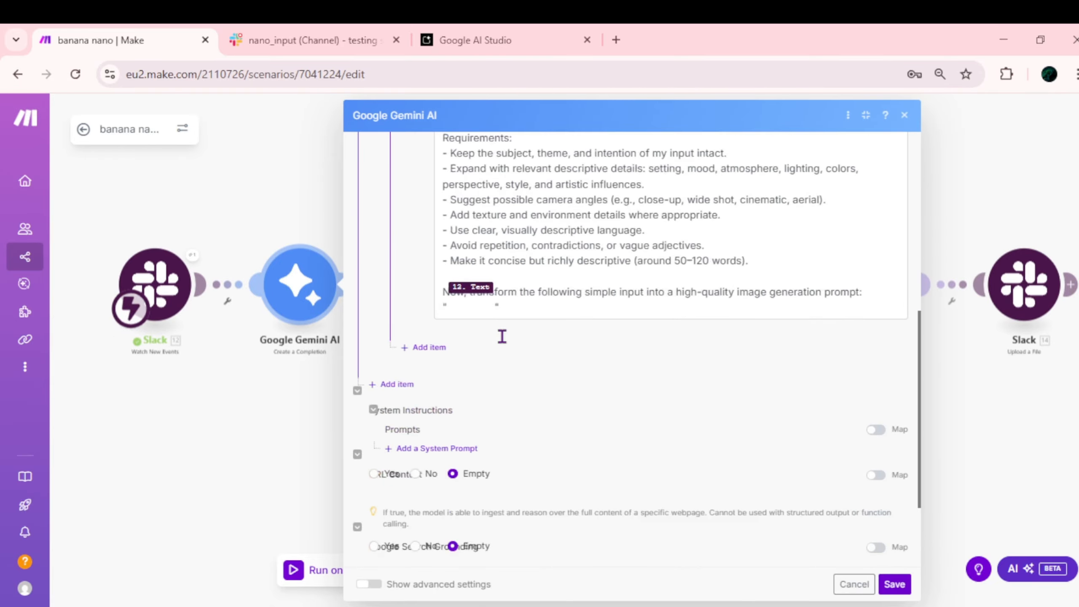
{"action": "scroll", "coordinate": [501, 336], "scroll_direction": "up", "scroll_amount": 10}
{"action": "scroll", "coordinate": [787, 496], "scroll_direction": "down", "scroll_amount": 5}
{"action": "left_click", "coordinate": [895, 584]}
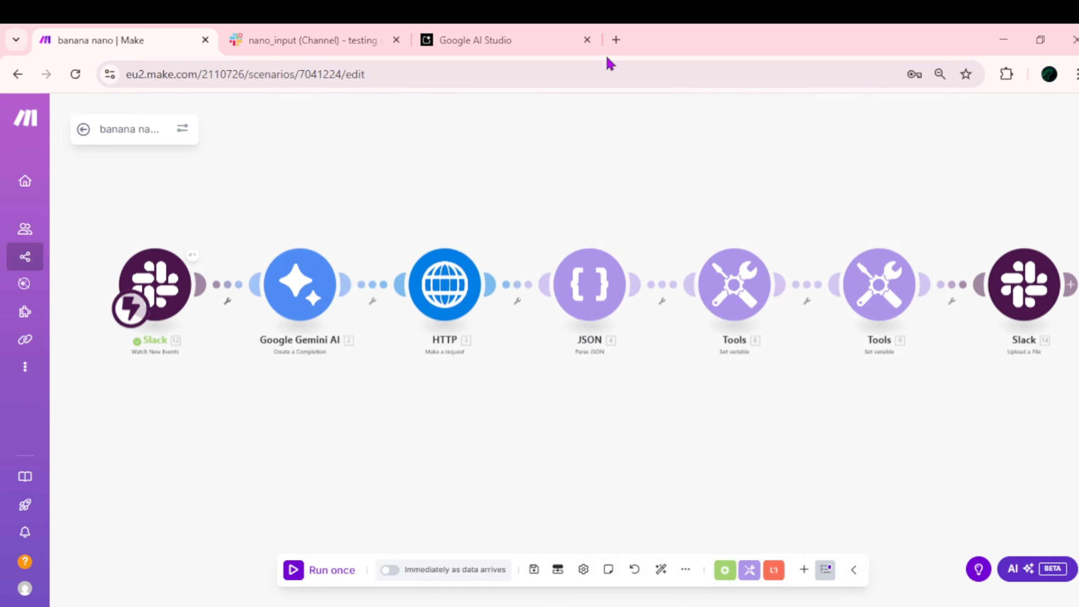
{"action": "left_click", "coordinate": [616, 40]}
{"action": "type", "text": "o"}
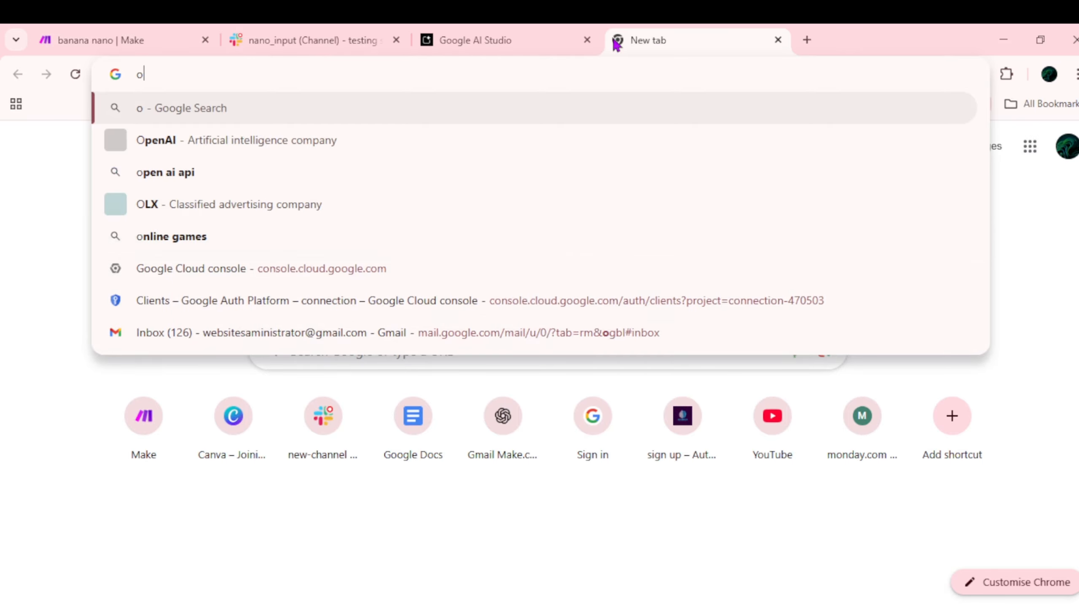
{"action": "type", "text": "pen rou"}
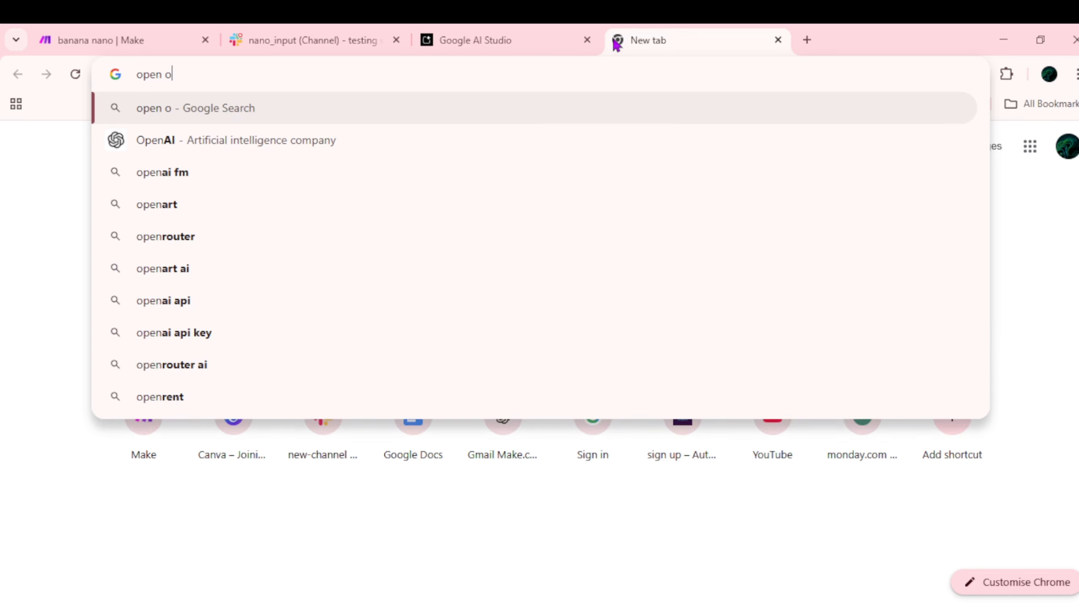
{"action": "left_click", "coordinate": [431, 173]}
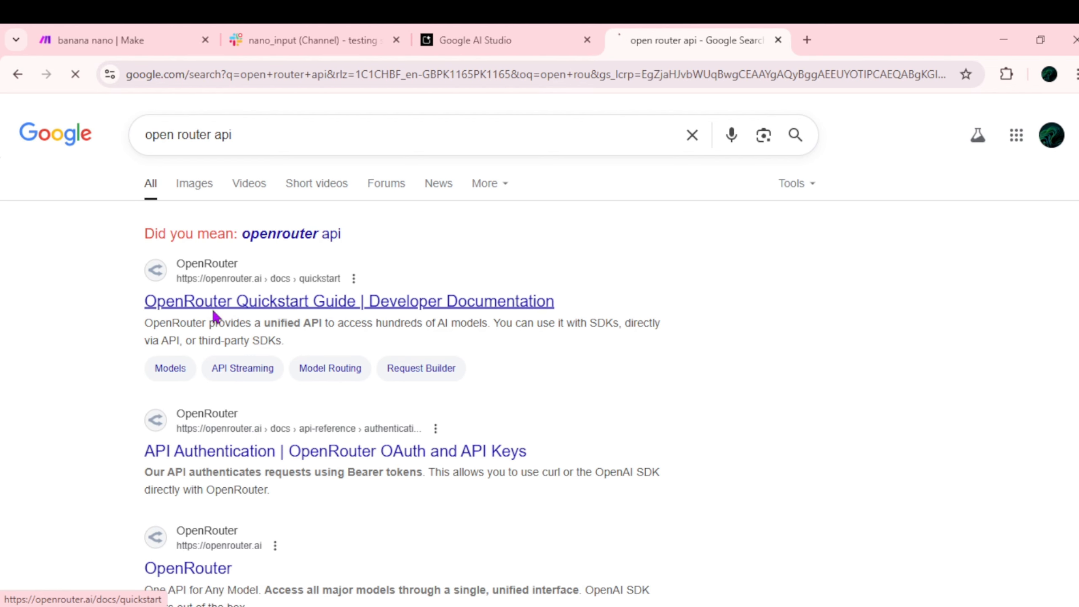
{"action": "left_click", "coordinate": [778, 39]}
Search for openrouter in a new browser tab and open the OpenRouter website.
{"action": "left_click", "coordinate": [616, 41]}
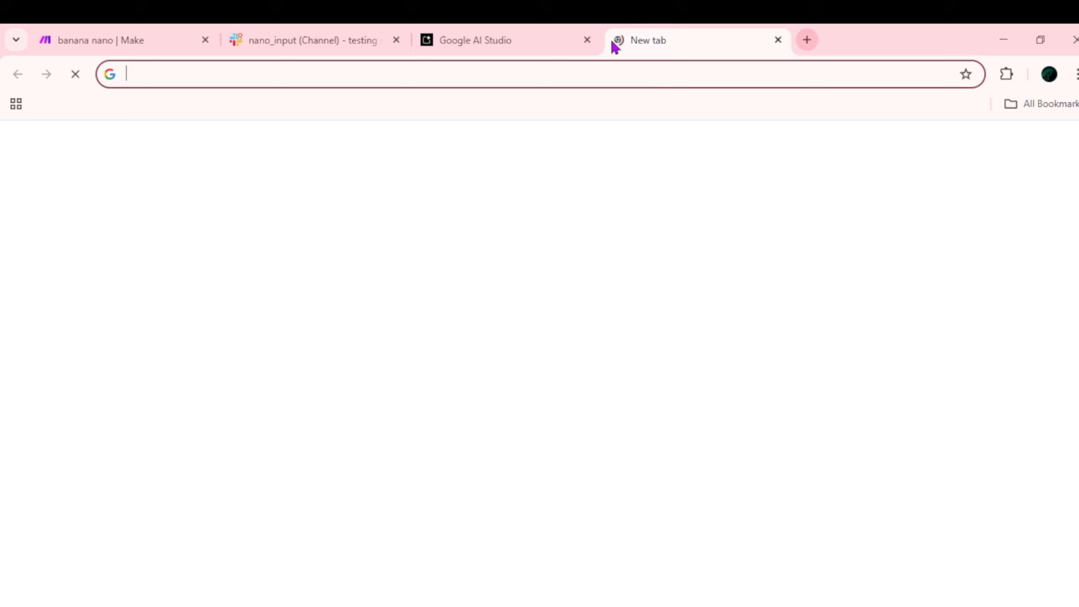
{"action": "type", "text": "p"}
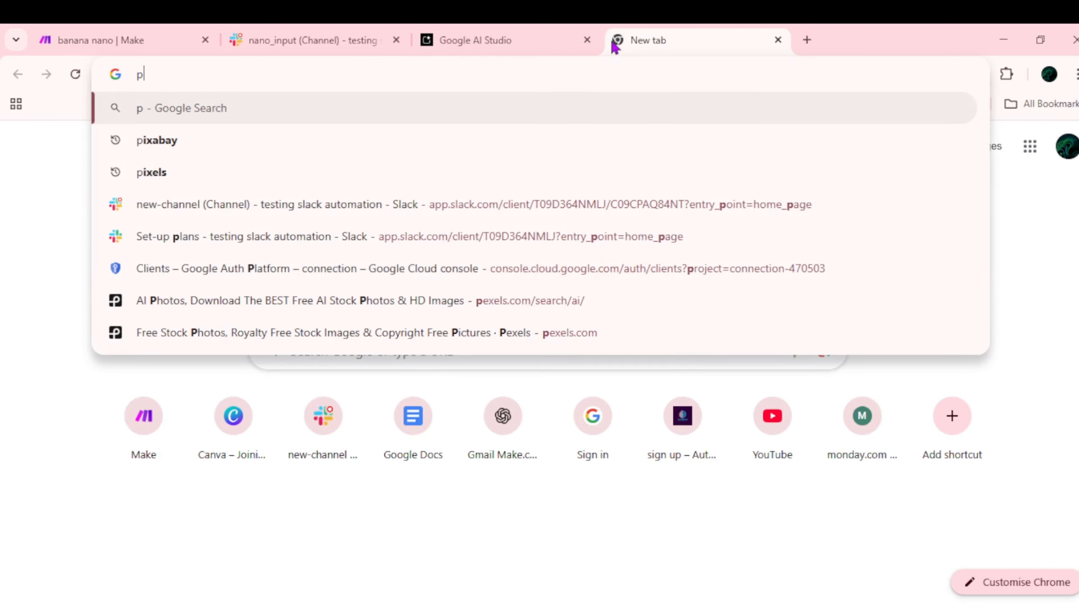
{"action": "key", "text": "BackSpace"}
{"action": "type", "text": "op"}
{"action": "type", "text": "en"}
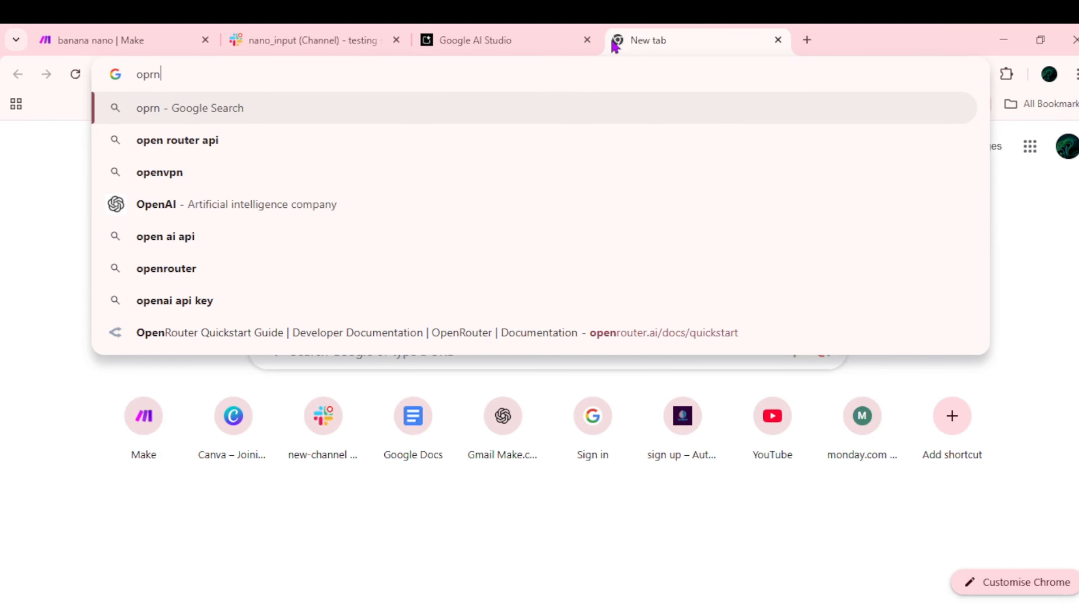
{"action": "key", "text": "BackSpace"}
{"action": "key", "text": "BackSpace"}
{"action": "type", "text": "eb"}
{"action": "key", "text": "BackSpace"}
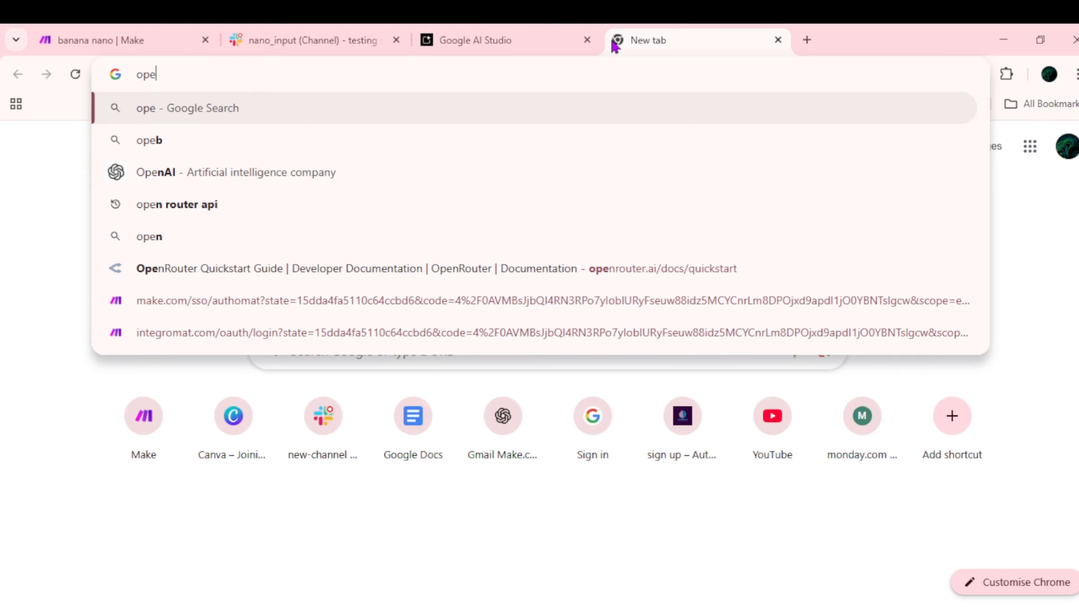
{"action": "left_click", "coordinate": [238, 171]}
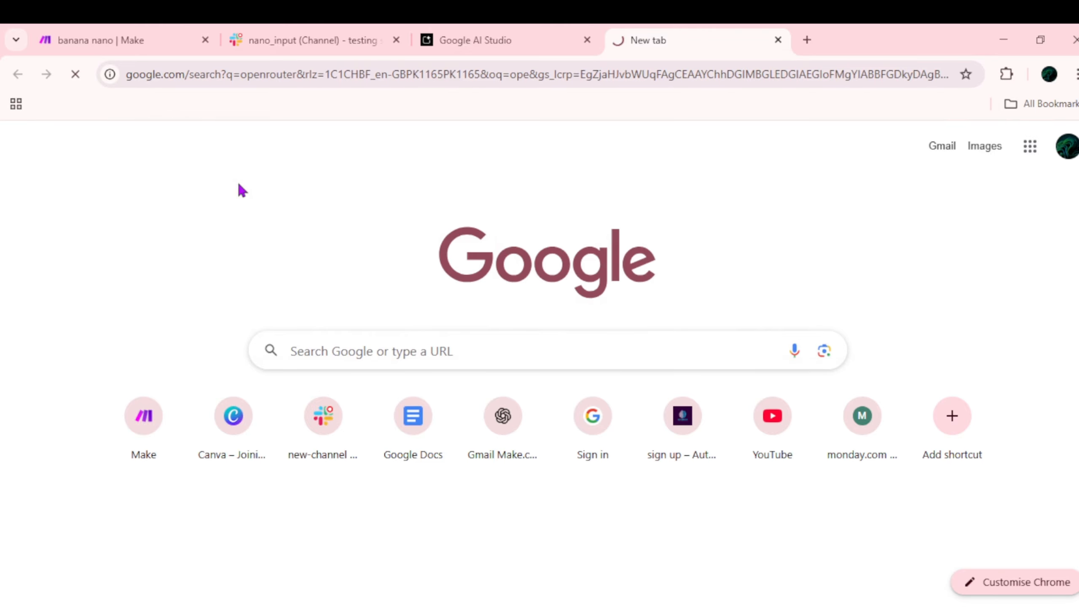
{"action": "left_click", "coordinate": [198, 274]}
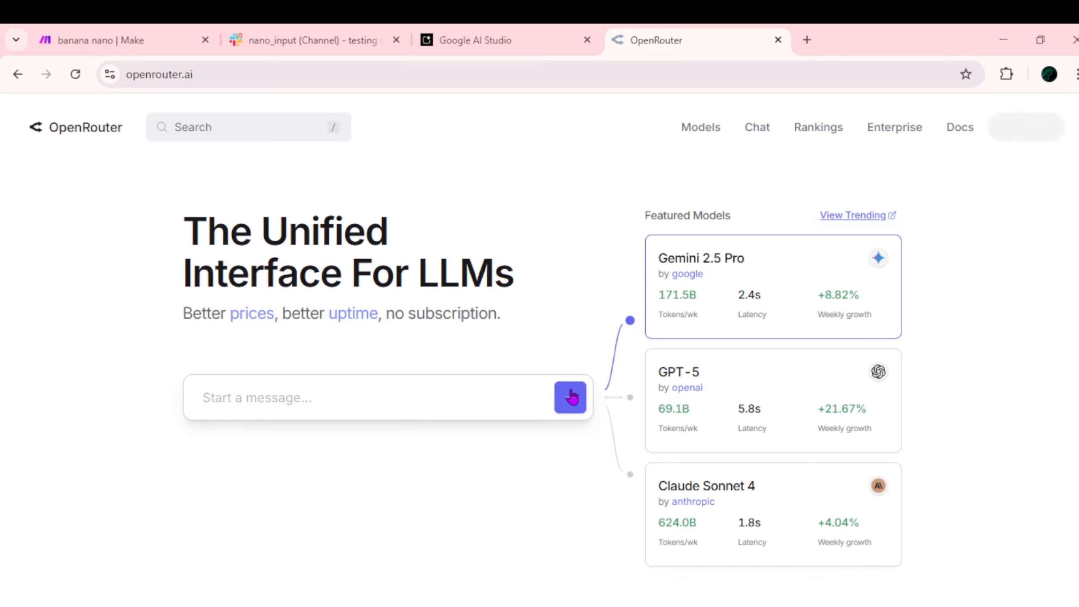
Open the OpenRouter sign-in dialog.
{"action": "left_click", "coordinate": [212, 130]}
{"action": "left_click", "coordinate": [1045, 132]}
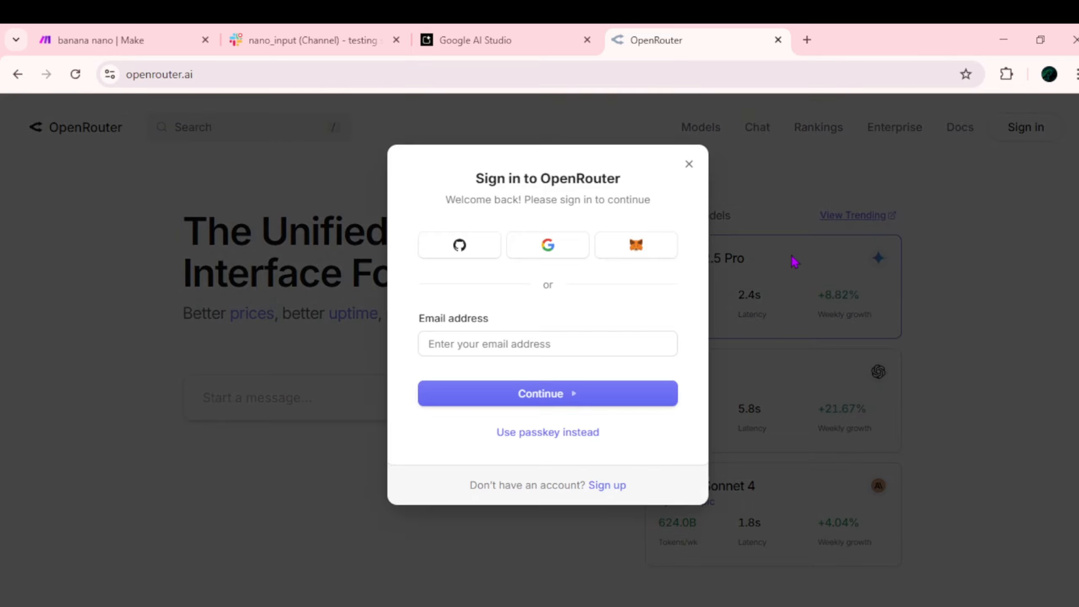
Copy the Google account's e-mail address from a new browser tab and try to sign in to OpenRouter with it.
{"action": "left_click", "coordinate": [806, 39]}
{"action": "left_click", "coordinate": [1066, 146]}
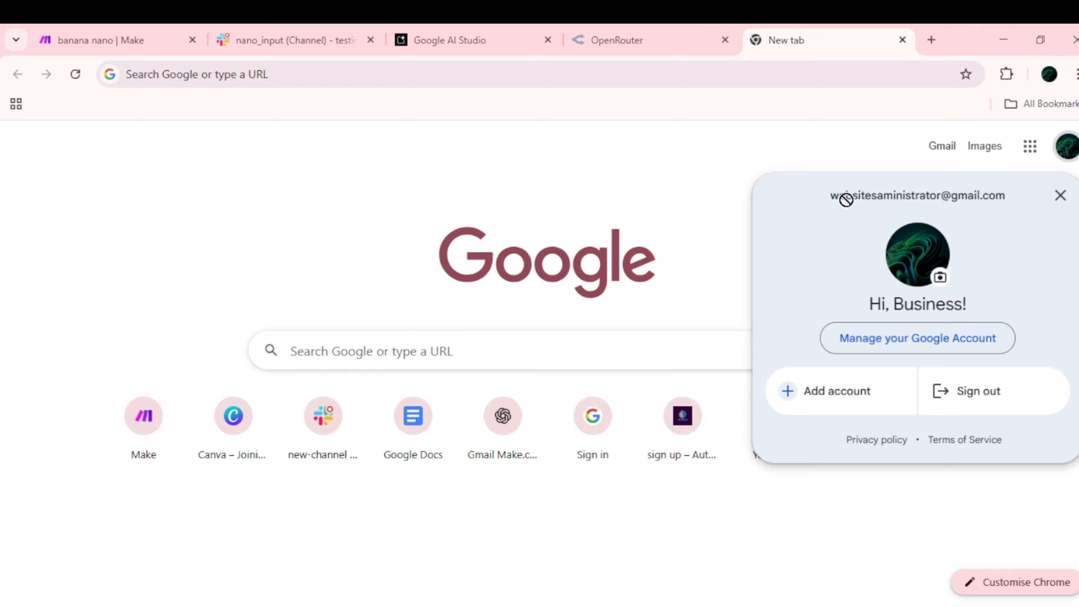
{"action": "left_click_drag", "start_coordinate": [830, 197], "coordinate": [1035, 195]}
{"action": "right_click", "coordinate": [919, 199]}
{"action": "left_click", "coordinate": [654, 219]}
{"action": "left_click", "coordinate": [617, 40]}
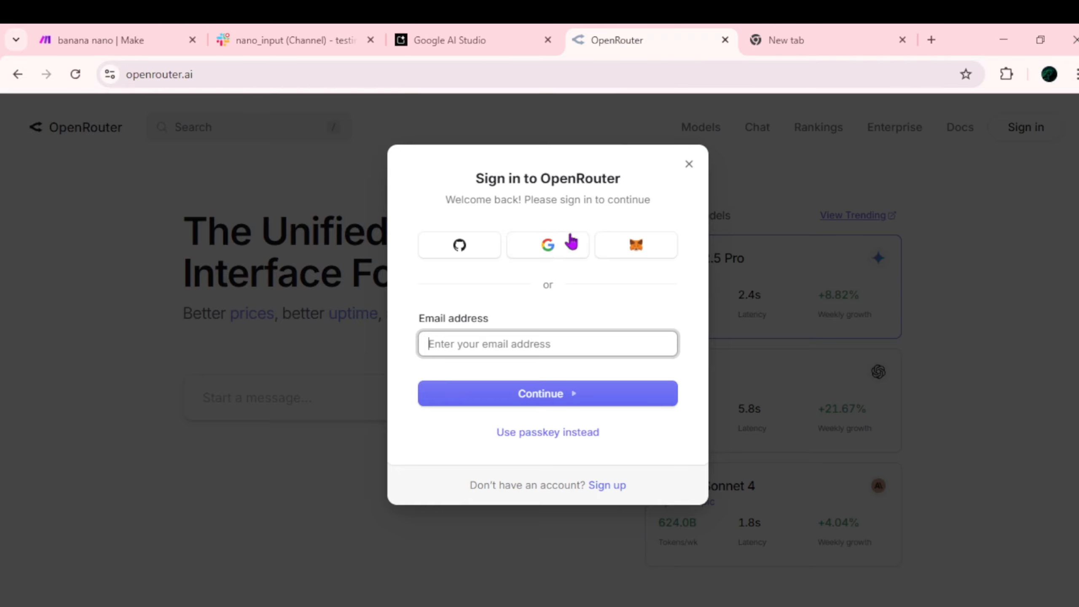
{"action": "key", "text": "ctrl+v"}
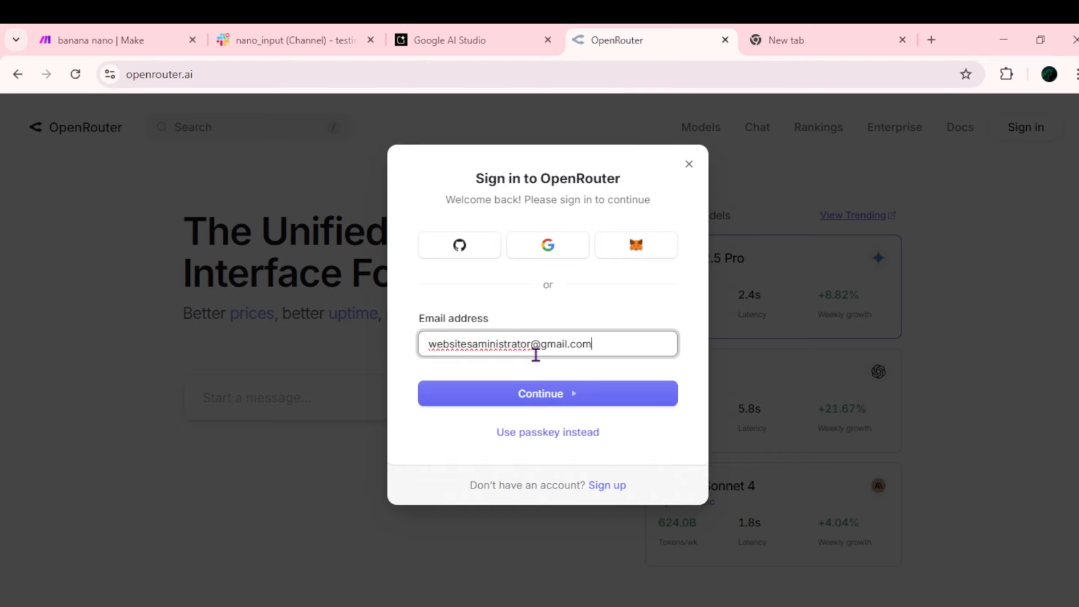
{"action": "left_click", "coordinate": [554, 395]}
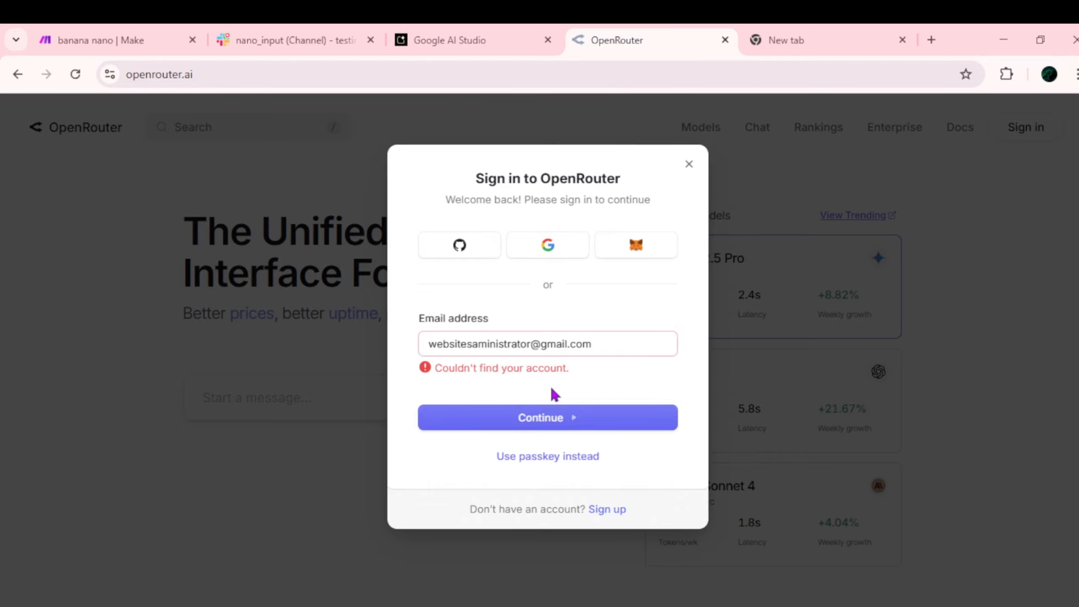
Sign in to OpenRouter with the Google account and accept the Terms of Service and Privacy Policy.
{"action": "left_click", "coordinate": [552, 246]}
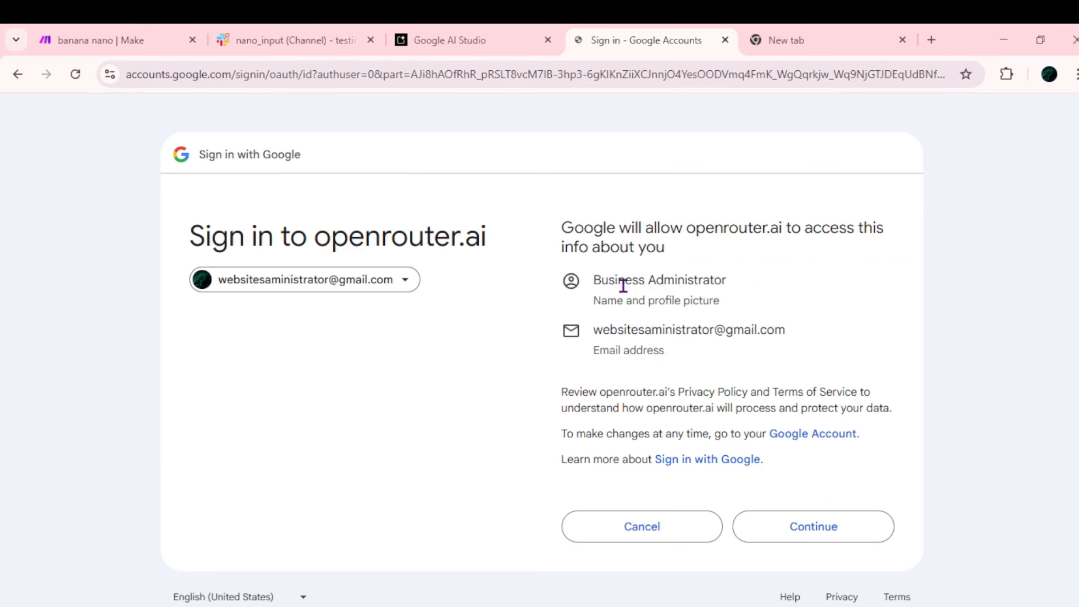
{"action": "left_click", "coordinate": [791, 532]}
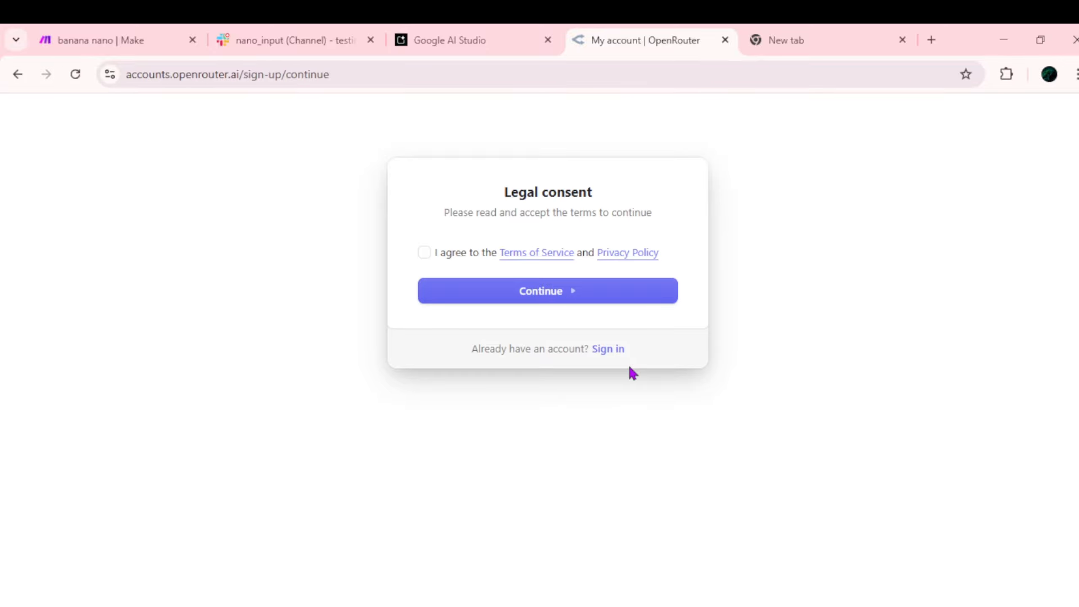
{"action": "left_click", "coordinate": [425, 253]}
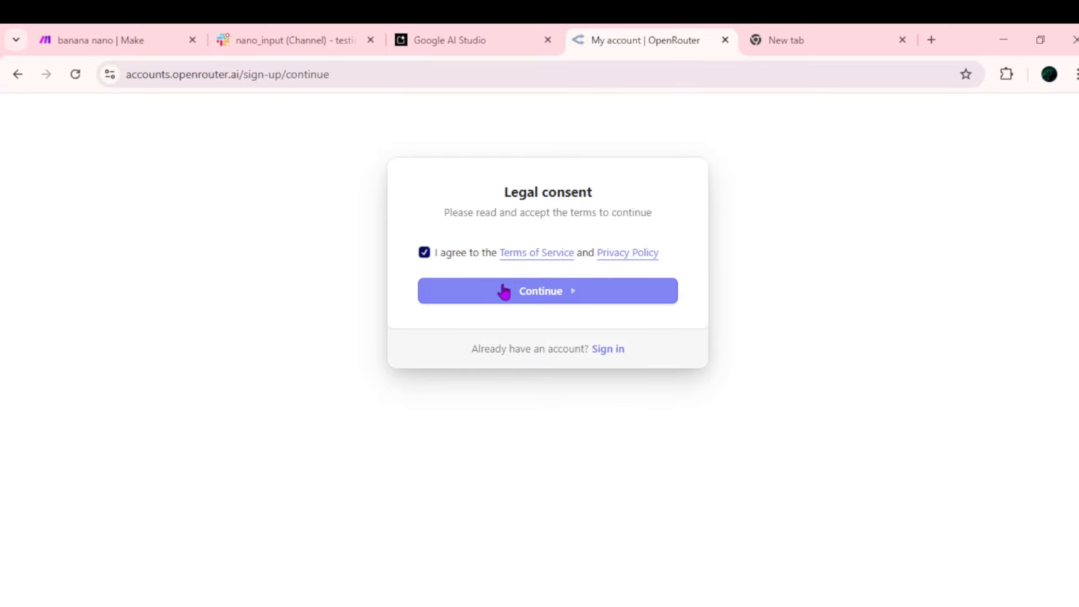
{"action": "left_click", "coordinate": [505, 291]}
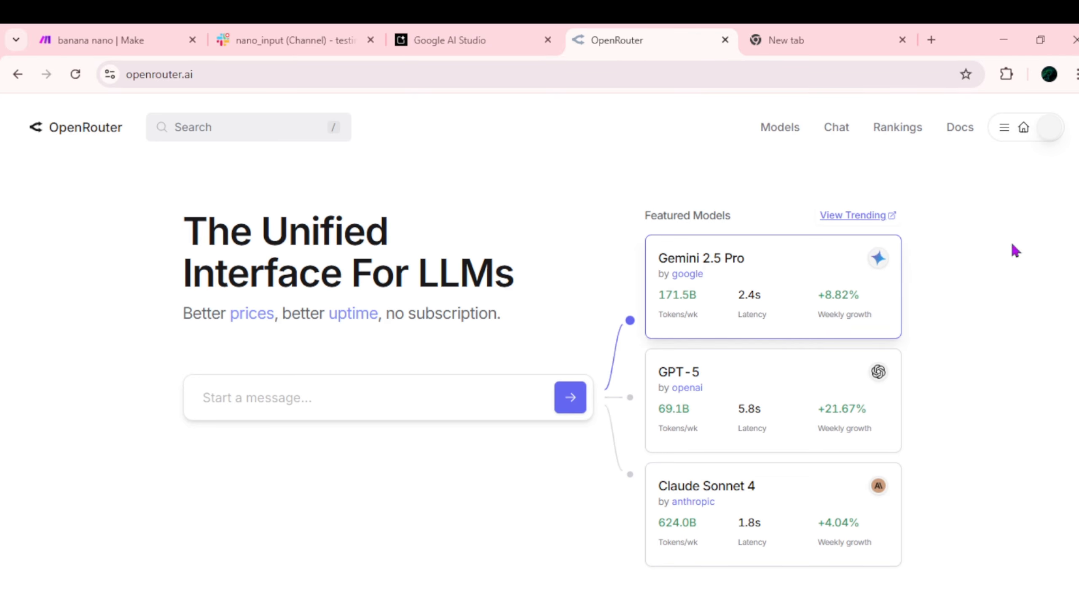
Open the API Keys page from the OpenRouter account menu.
{"action": "left_click", "coordinate": [1054, 133]}
{"action": "left_click", "coordinate": [1054, 134]}
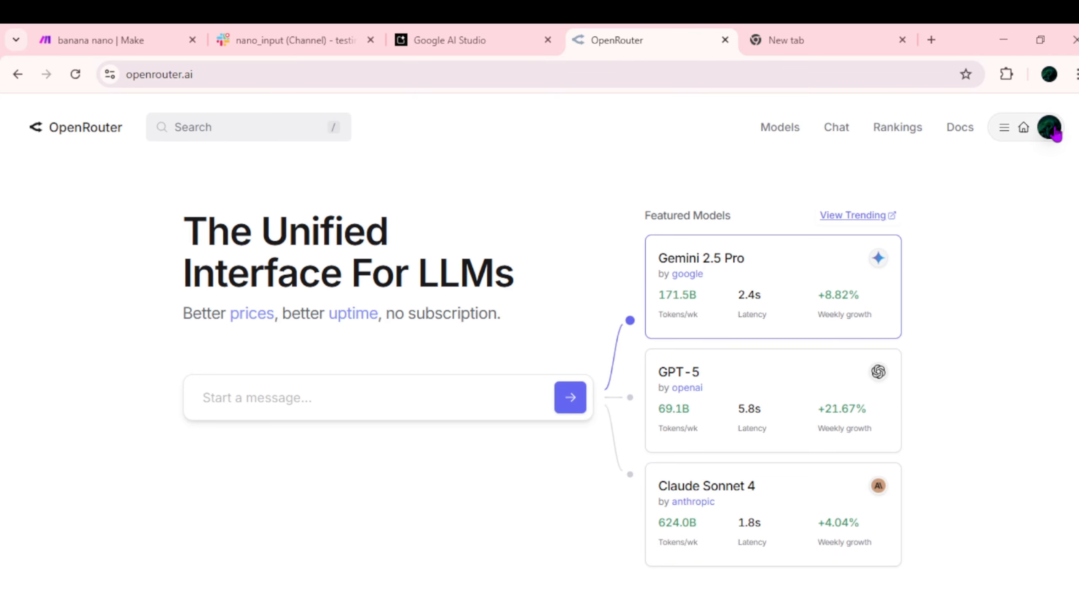
{"action": "left_click", "coordinate": [1055, 136]}
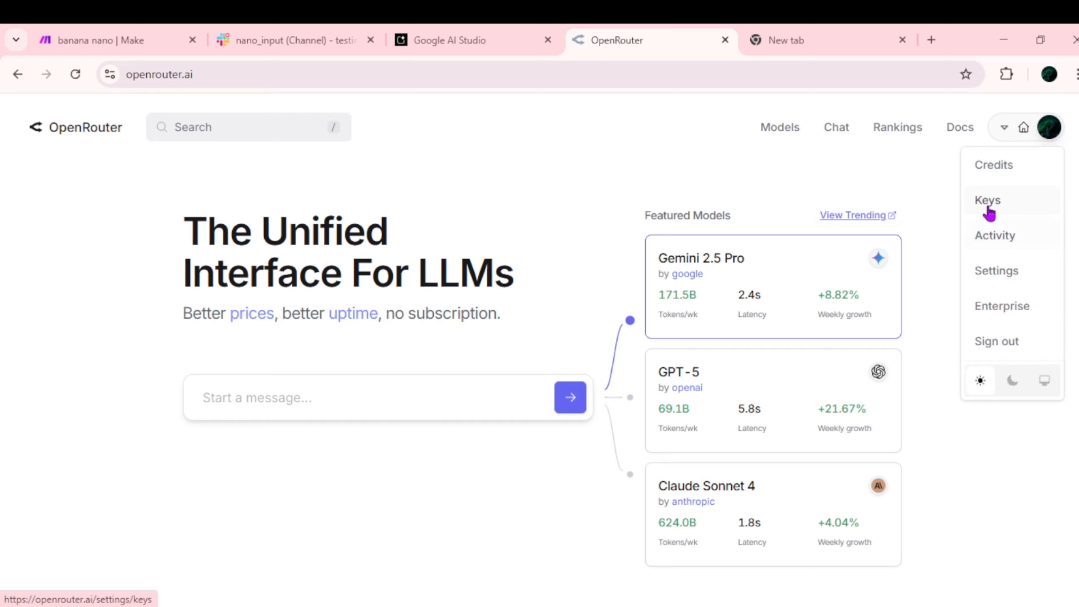
{"action": "left_click", "coordinate": [988, 211]}
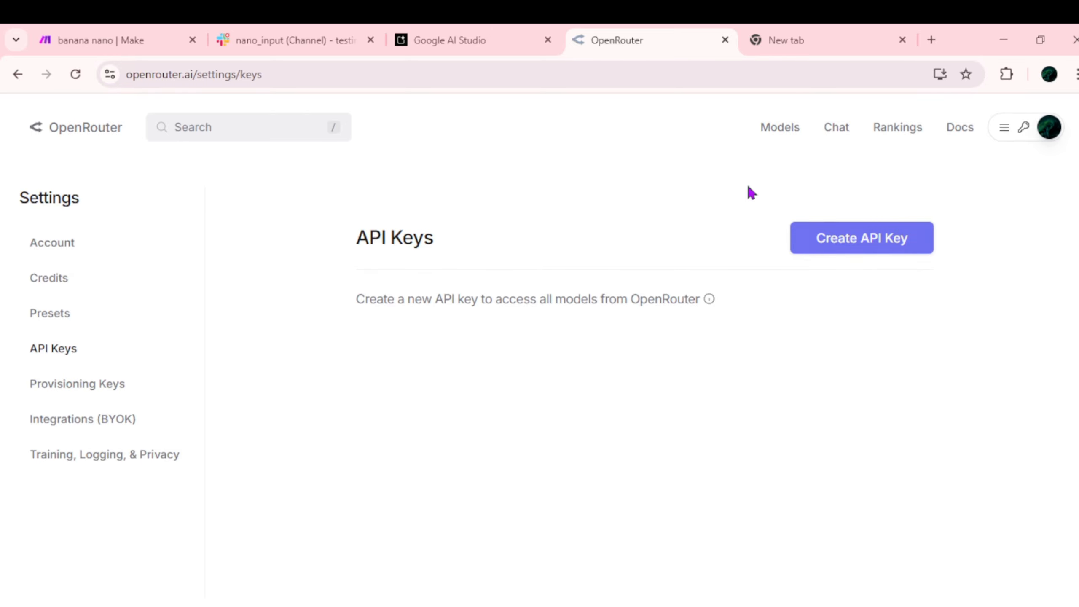
In Make, paste the OpenRouter API key after Bearer in the HTTP module's Authorization header value and save the module.
{"action": "left_click", "coordinate": [127, 34]}
{"action": "left_click", "coordinate": [471, 303]}
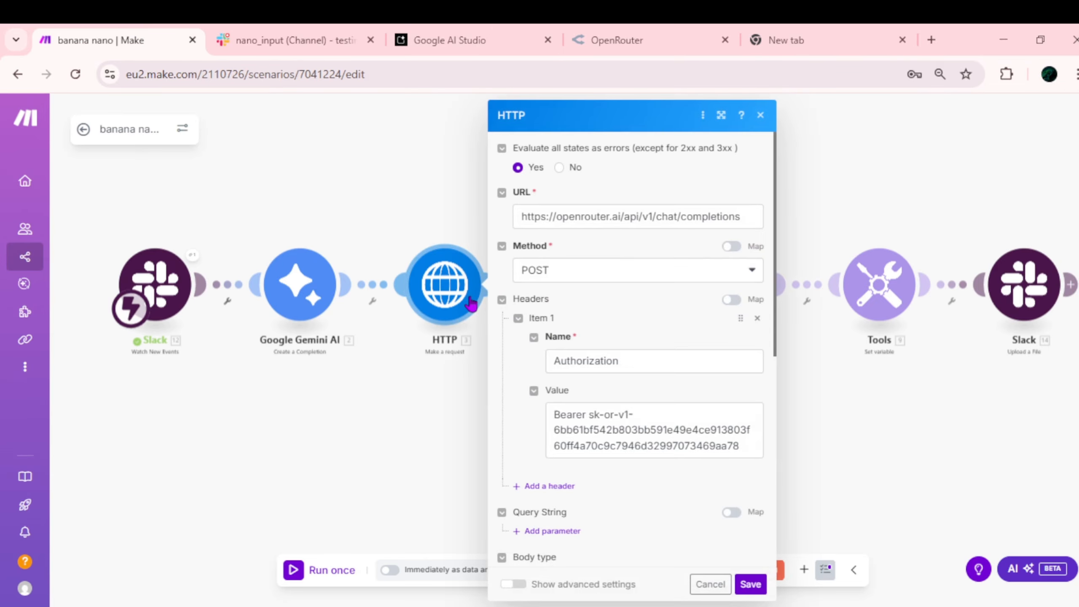
{"action": "left_click", "coordinate": [651, 364]}
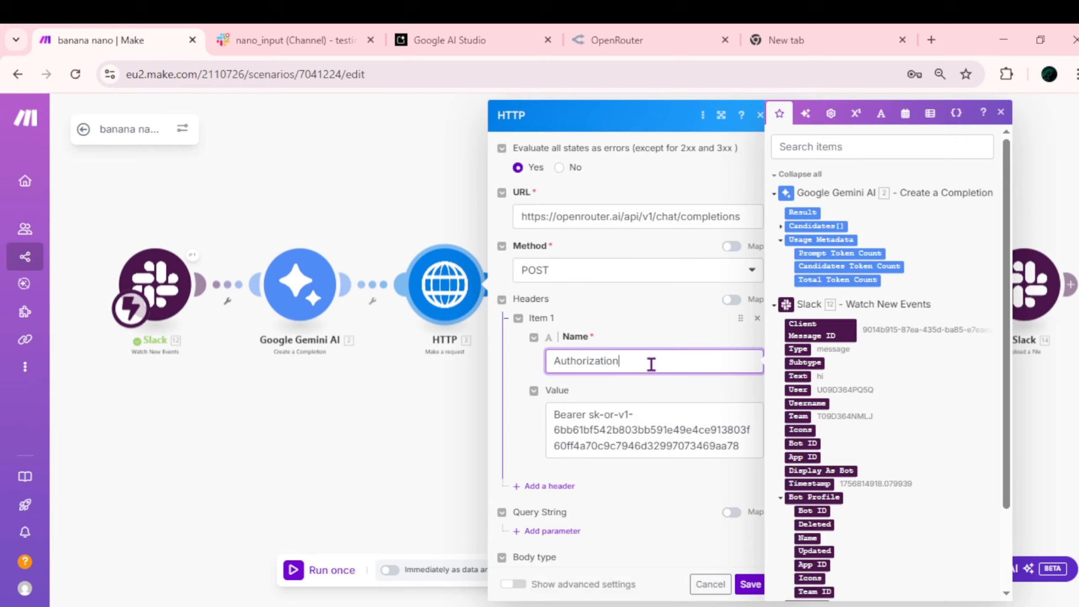
{"action": "left_click_drag", "start_coordinate": [590, 414], "coordinate": [752, 469]}
{"action": "key", "text": "ctrl+c"}
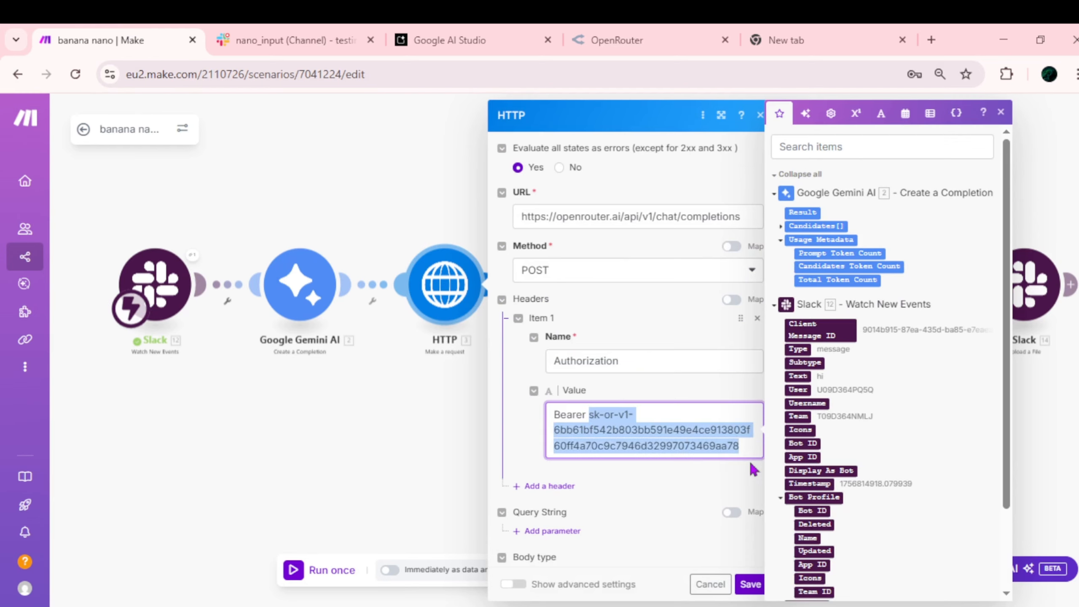
{"action": "key", "text": "BackSpace"}
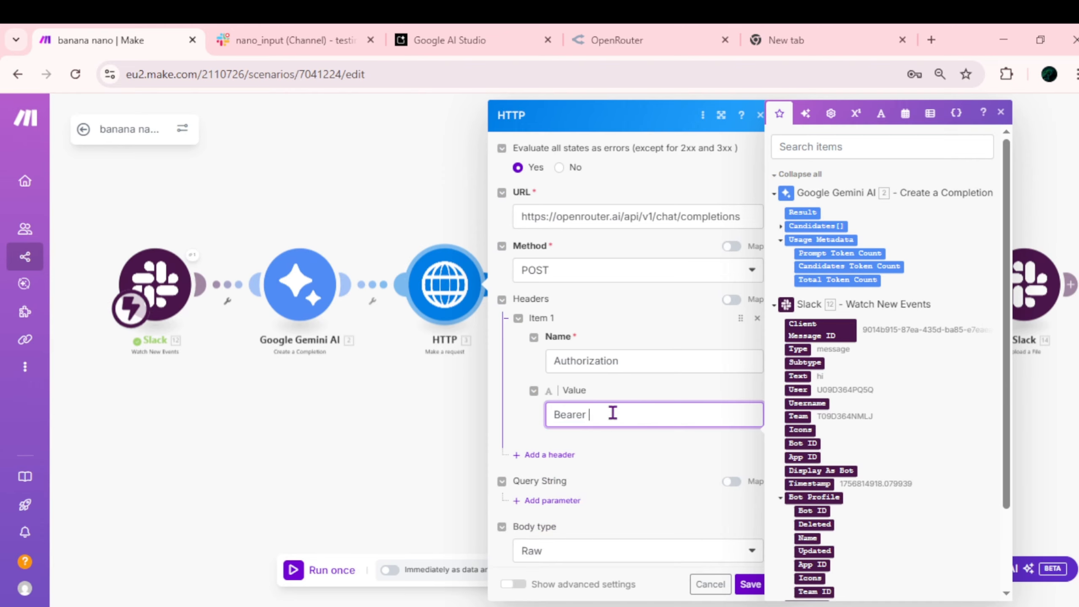
{"action": "key", "text": "ctrl+v"}
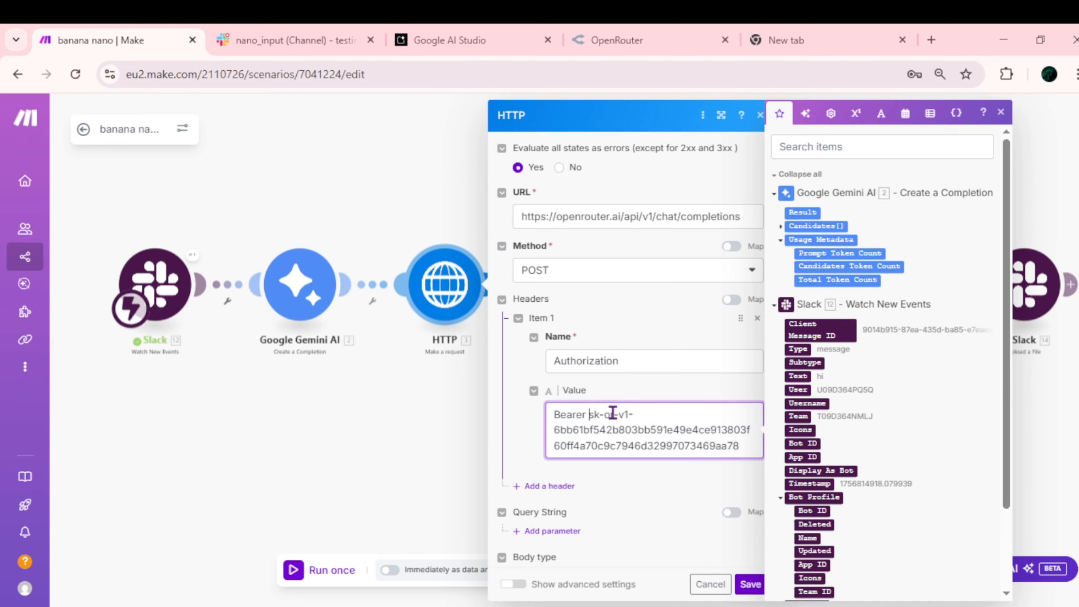
{"action": "left_click", "coordinate": [751, 585]}
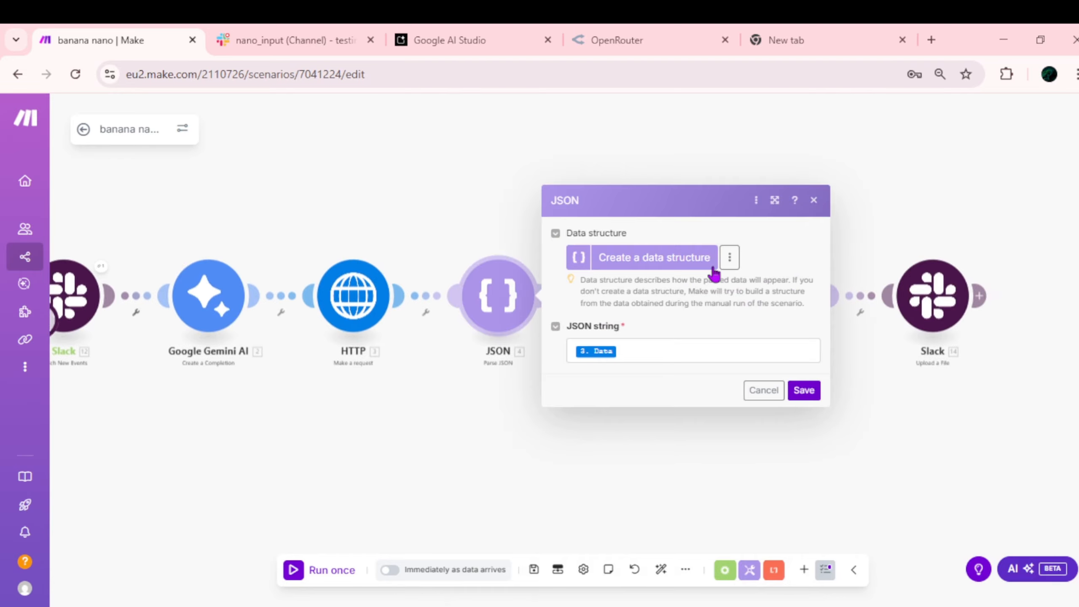
Unlink the HTTP module from the JSON module, dismiss the data structure form without creating one, and save the scenario.
{"action": "left_click", "coordinate": [633, 257]}
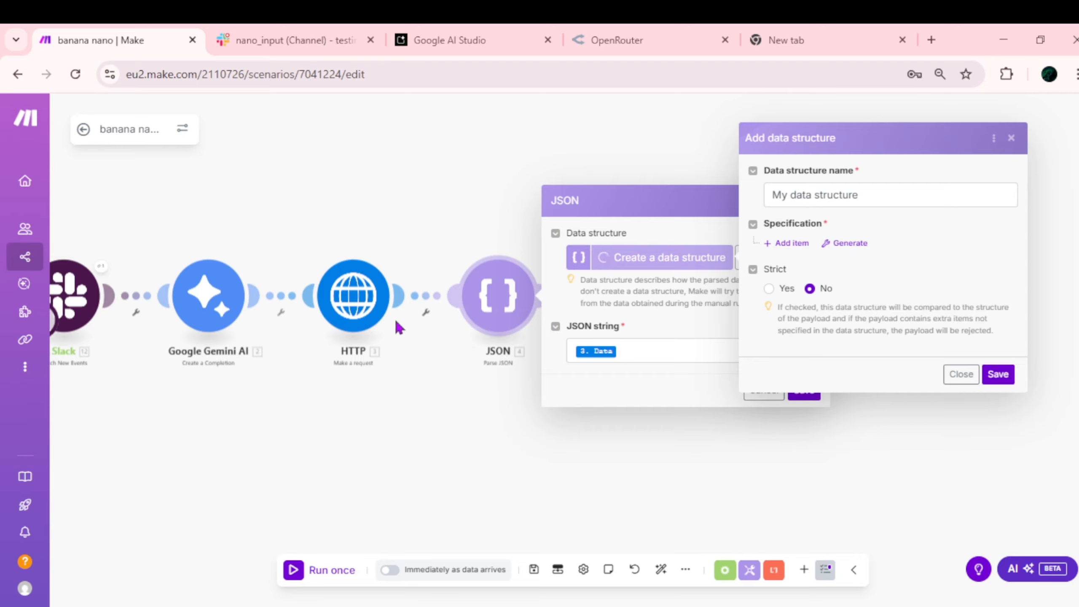
{"action": "right_click", "coordinate": [418, 301]}
{"action": "left_click", "coordinate": [444, 334]}
{"action": "left_click_drag", "start_coordinate": [391, 412], "coordinate": [592, 393]}
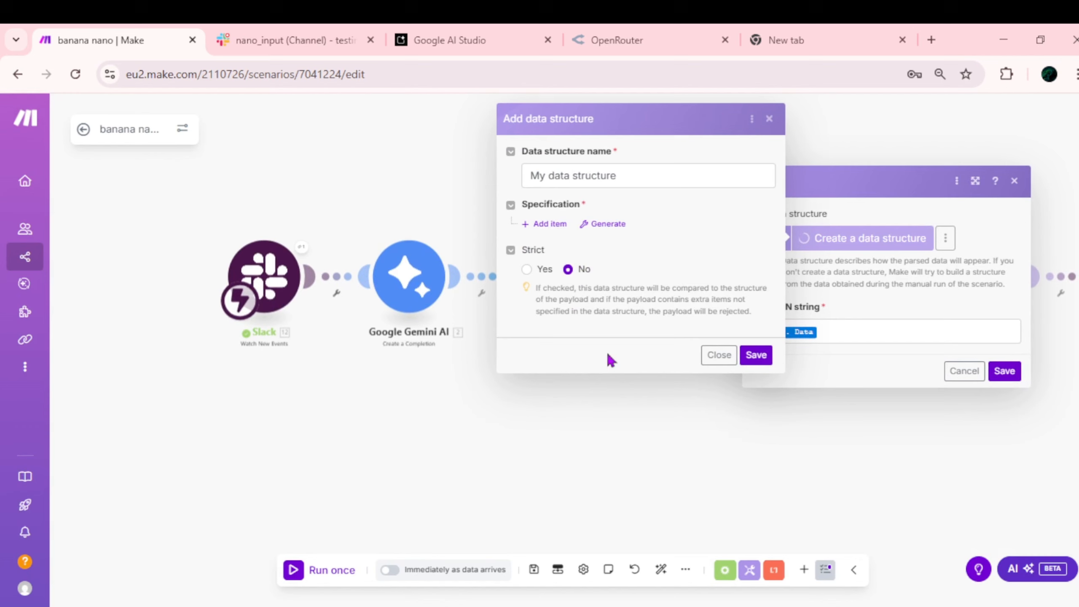
{"action": "left_click", "coordinate": [768, 118]}
{"action": "left_click", "coordinate": [533, 569]}
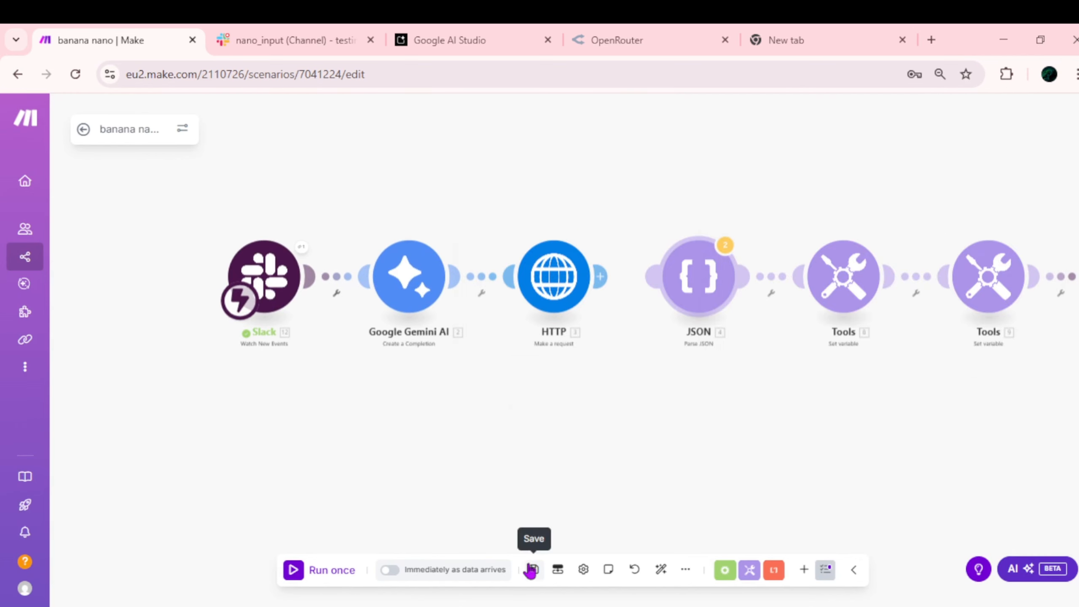
Switch to Slack and send the message "a boy selling laptops" in the nano_input channel.
{"action": "left_click", "coordinate": [278, 38]}
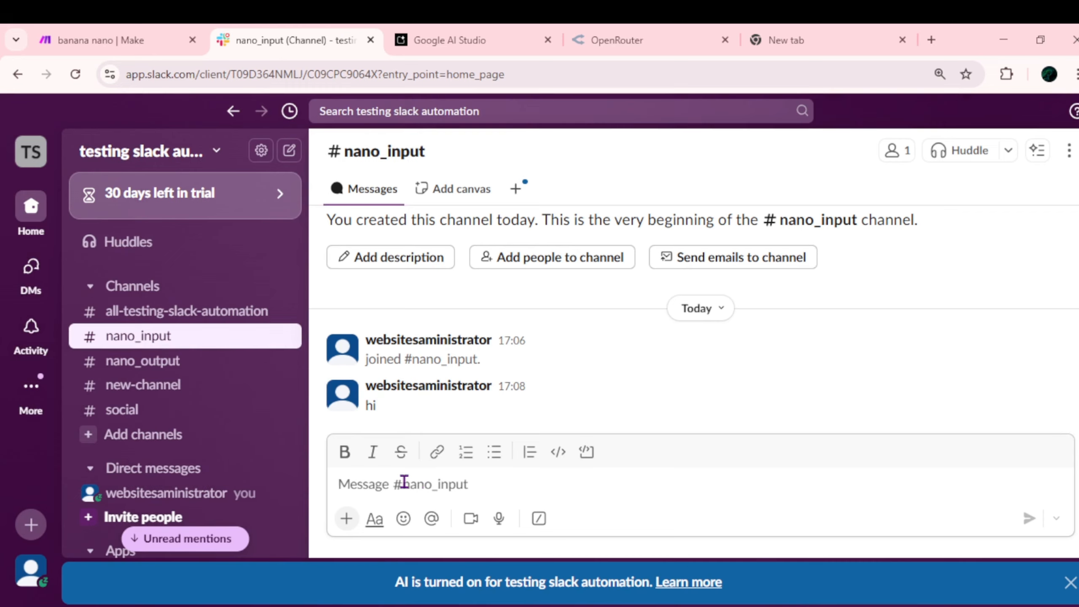
{"action": "type", "text": "a"}
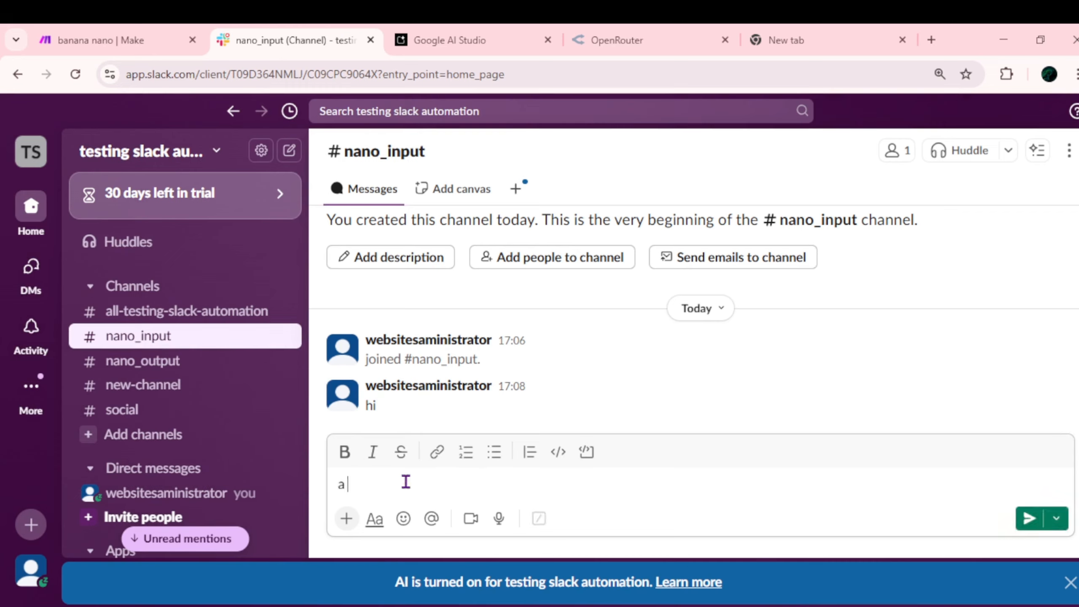
{"action": "type", "text": " bou"}
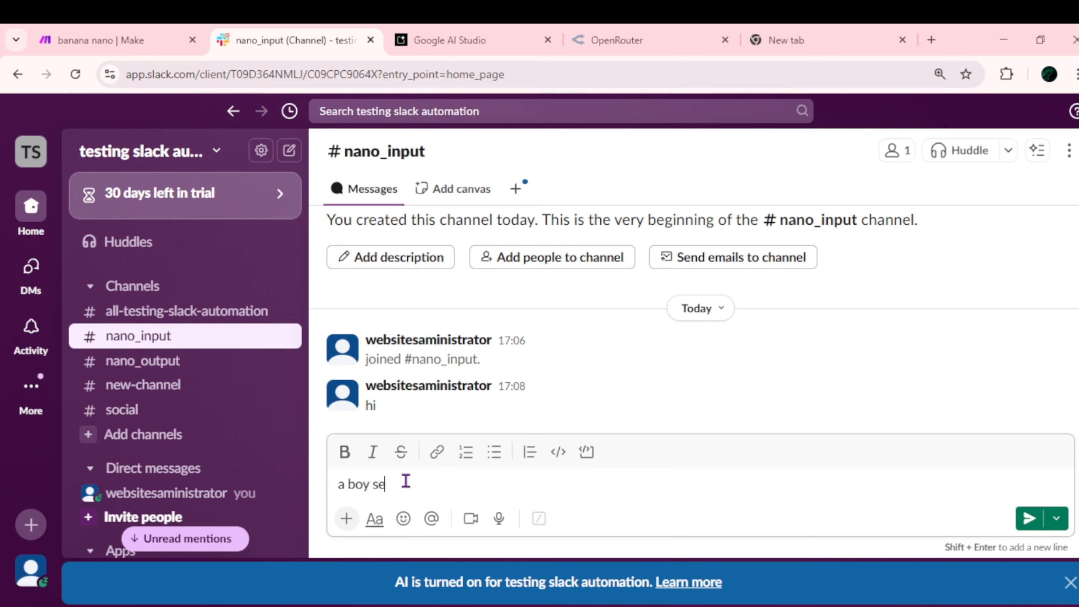
{"action": "type", "text": " selling laptops"}
{"action": "left_click", "coordinate": [1028, 518]}
Return to Make, run the scenario once, and auto-align its modules.
{"action": "left_click", "coordinate": [69, 31]}
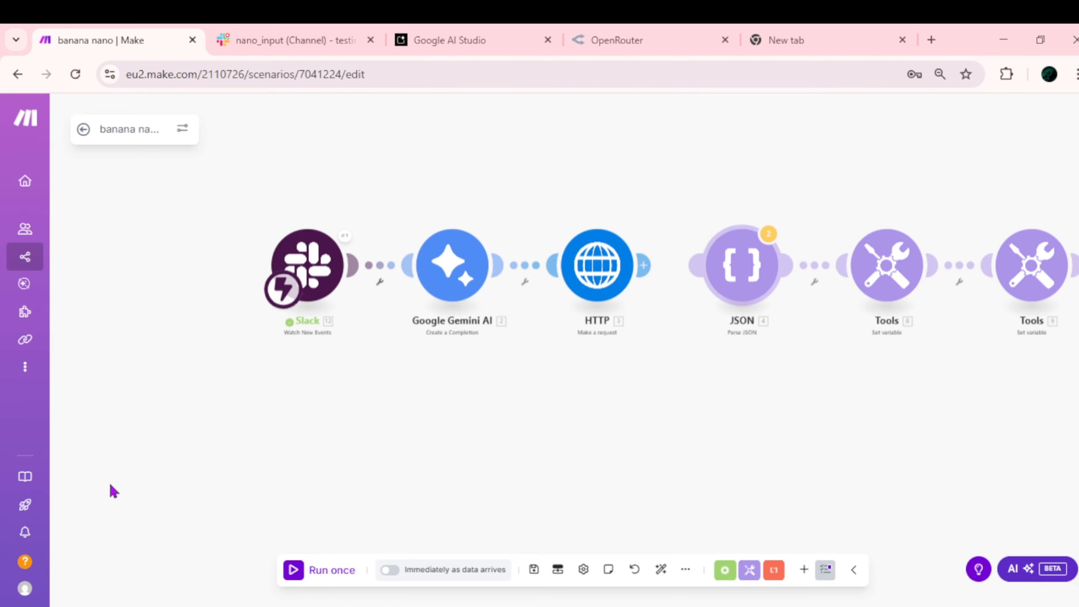
{"action": "left_click", "coordinate": [318, 570]}
{"action": "left_click", "coordinate": [552, 585]}
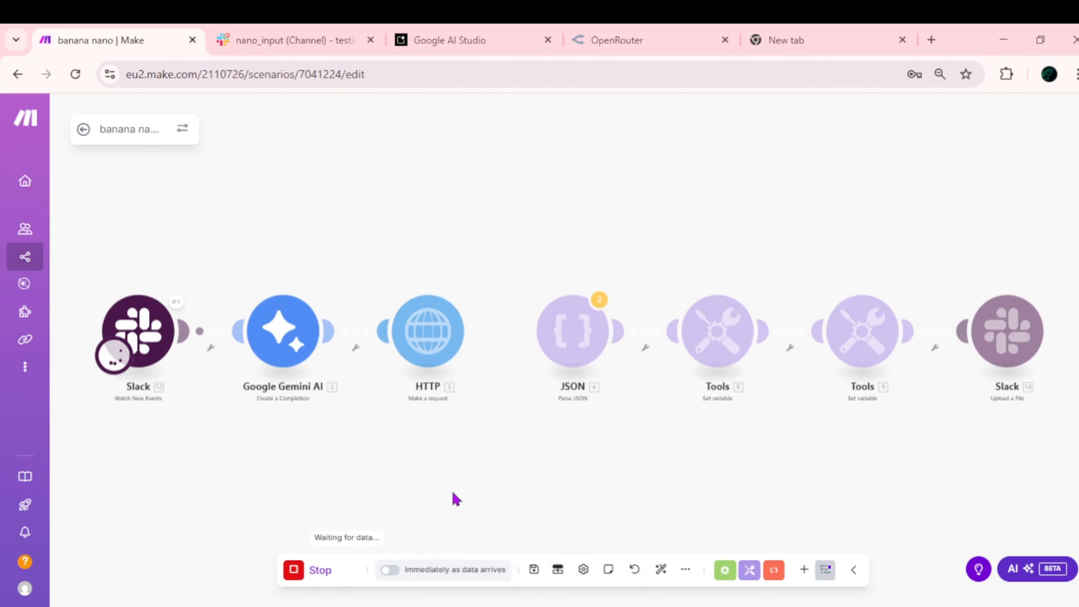
{"action": "left_click_drag", "start_coordinate": [514, 440], "coordinate": [524, 340]}
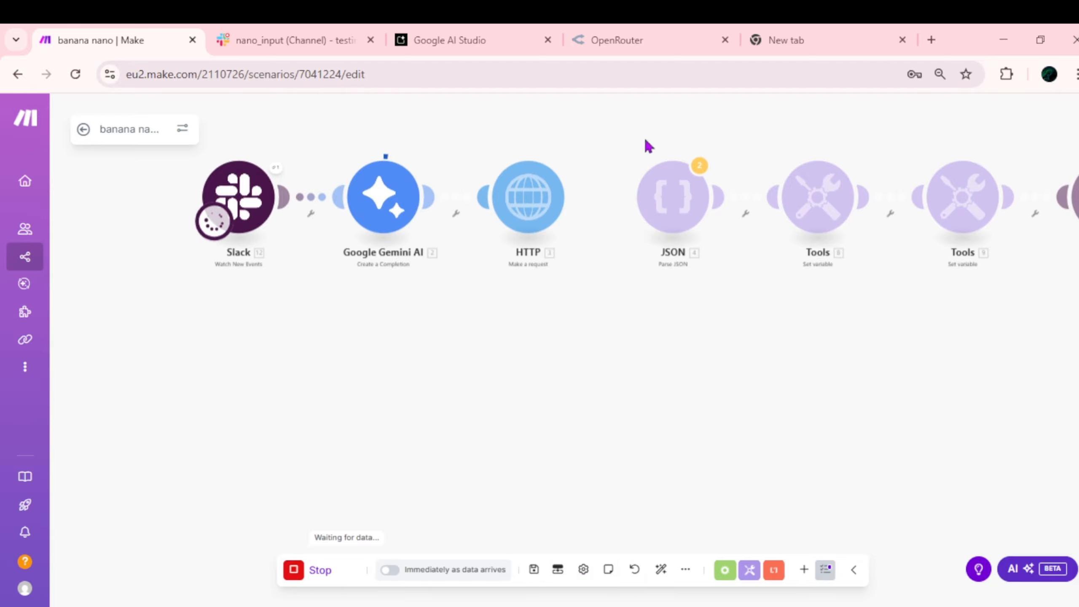
Open ChatGPT and enter the prompt "here is my output please give me a data fomate so that i can use in my make.com".
{"action": "left_click", "coordinate": [771, 36]}
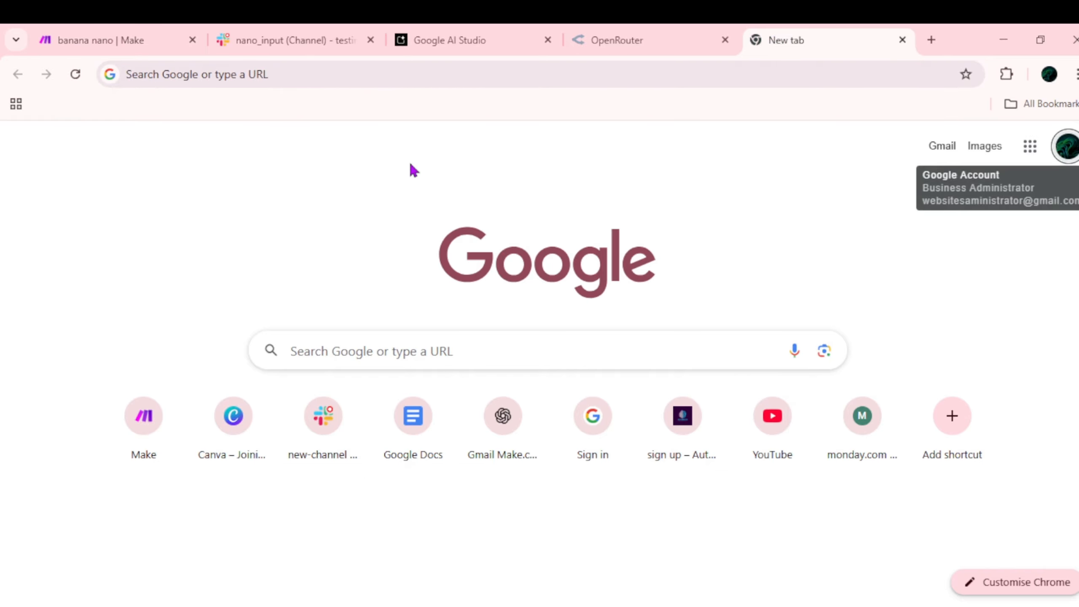
{"action": "left_click", "coordinate": [339, 71]}
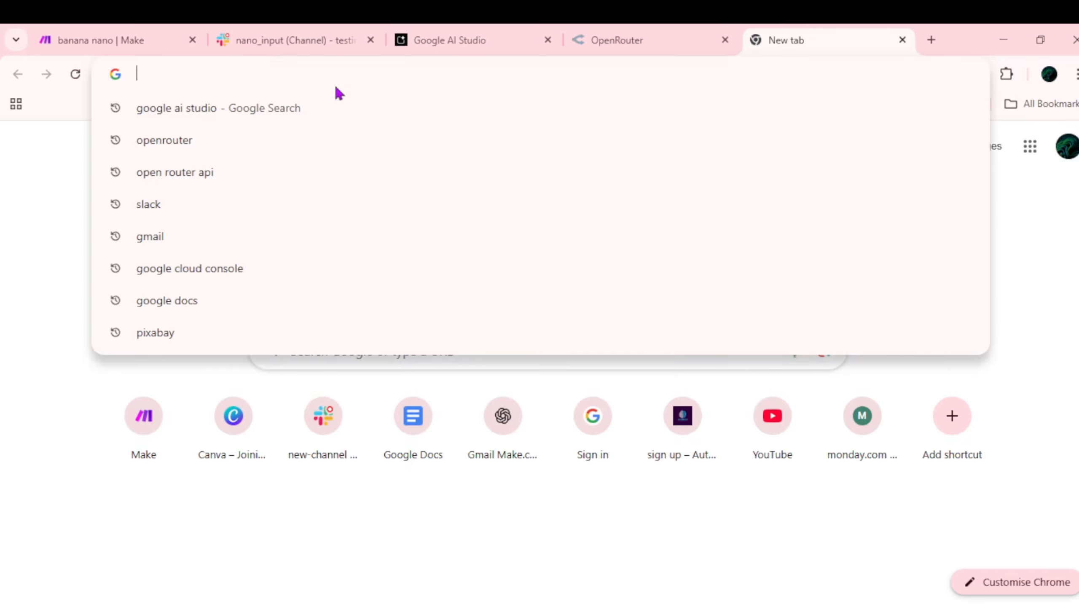
{"action": "type", "text": "ch"}
{"action": "key", "text": "Return"}
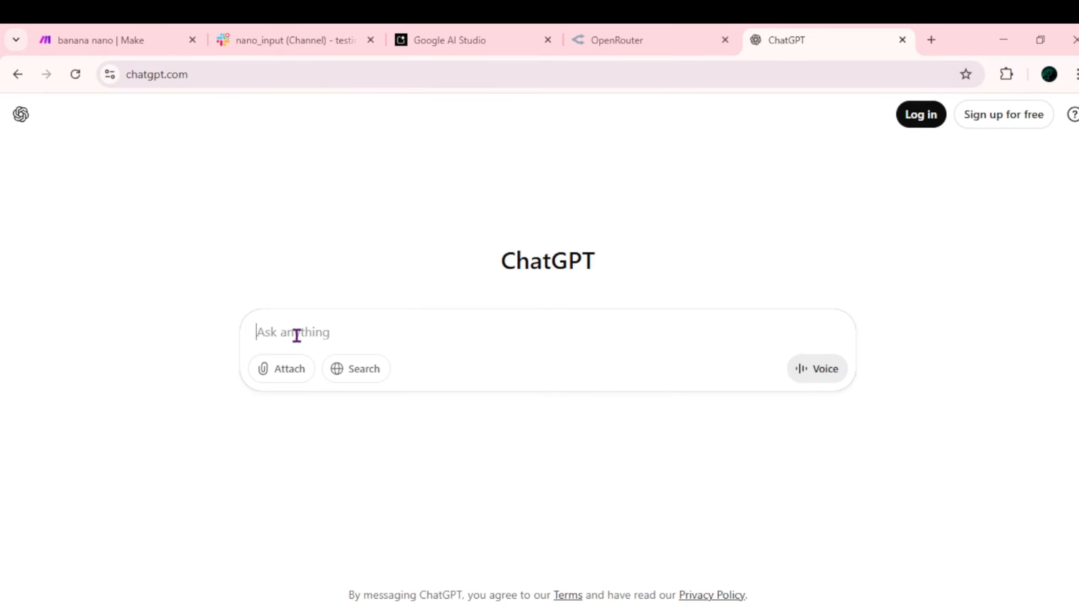
{"action": "type", "text": "here is my output please give me a  data fomate"}
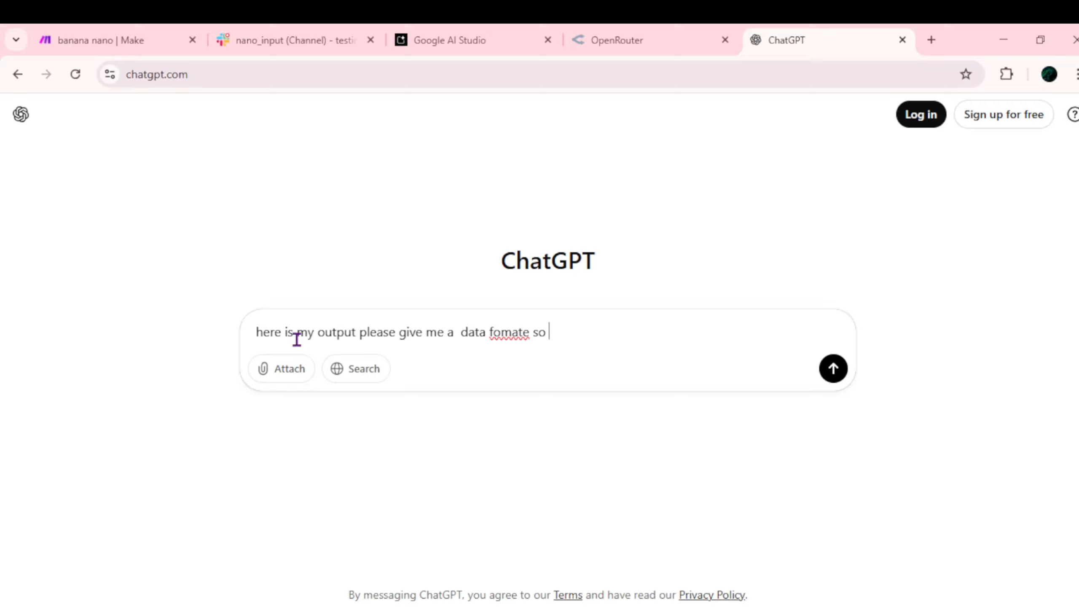
{"action": "type", "text": "so that i can use in my make.com"}
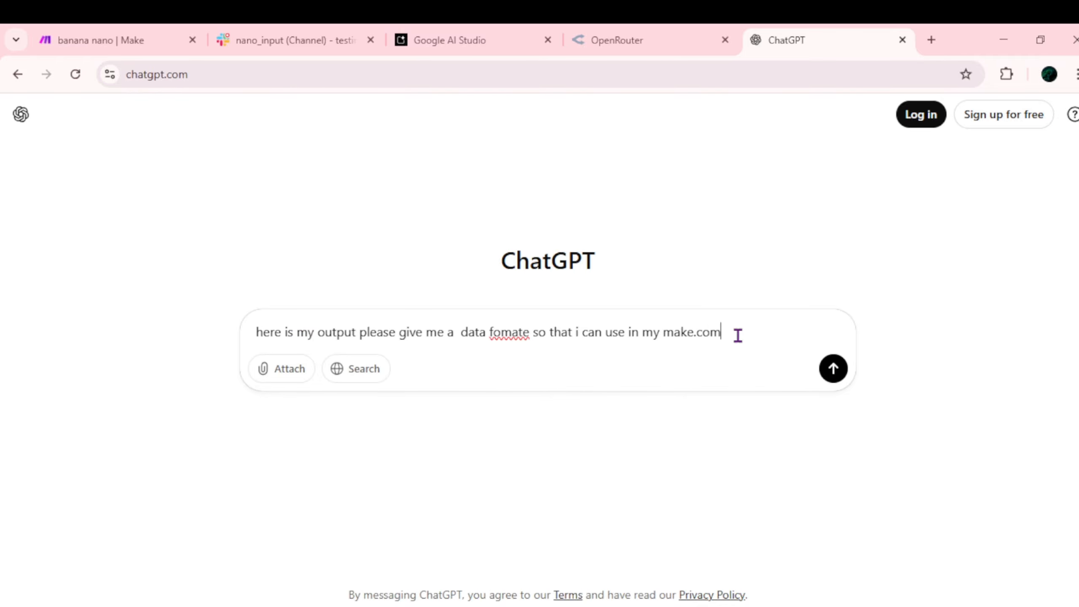
Return to the Make scenario, open the HTTP module's run details, and expand the Data value in its output bundle.
{"action": "left_click", "coordinate": [408, 39]}
{"action": "left_click", "coordinate": [243, 32]}
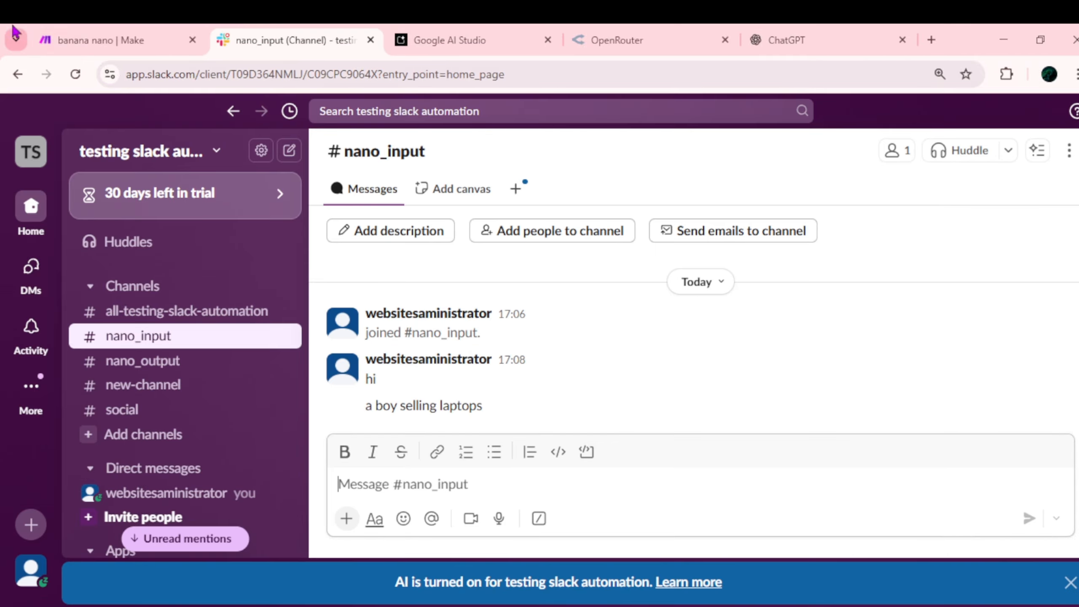
{"action": "left_click", "coordinate": [96, 32]}
{"action": "left_click", "coordinate": [565, 168]}
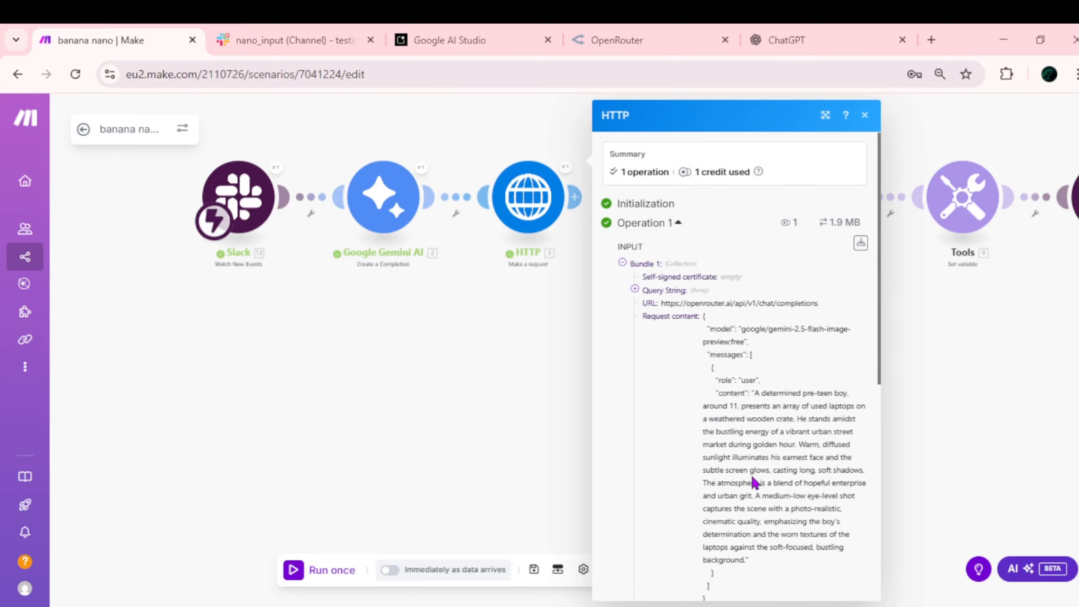
{"action": "scroll", "coordinate": [750, 474], "scroll_direction": "down", "scroll_amount": 5}
{"action": "scroll", "coordinate": [717, 340], "scroll_direction": "up", "scroll_amount": 2}
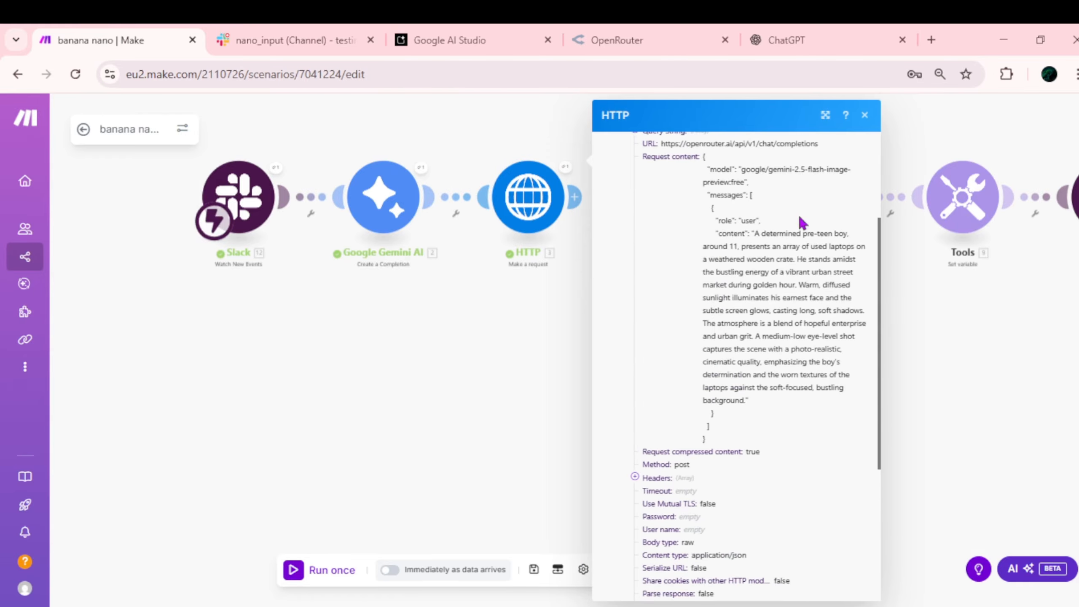
{"action": "scroll", "coordinate": [699, 461], "scroll_direction": "down", "scroll_amount": 5}
{"action": "left_click", "coordinate": [647, 435]}
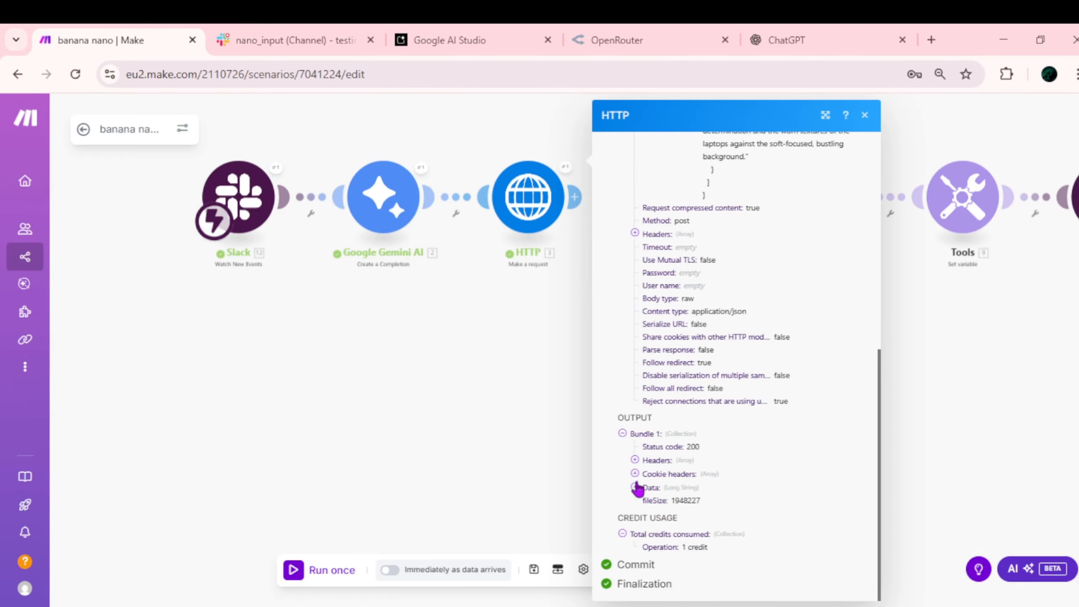
{"action": "left_click", "coordinate": [671, 489]}
{"action": "scroll", "coordinate": [637, 381], "scroll_direction": "down", "scroll_amount": 8}
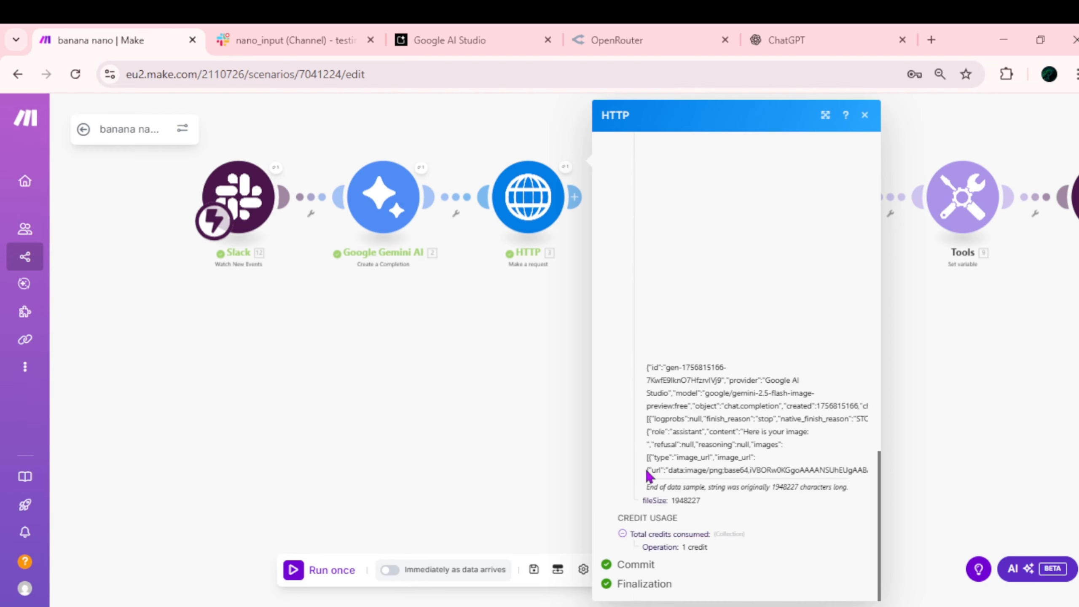
Copy the full Data output with its file size, and try to submit it with the prompt in ChatGPT.
{"action": "left_click_drag", "start_coordinate": [643, 365], "coordinate": [848, 514]}
{"action": "right_click", "coordinate": [709, 426]}
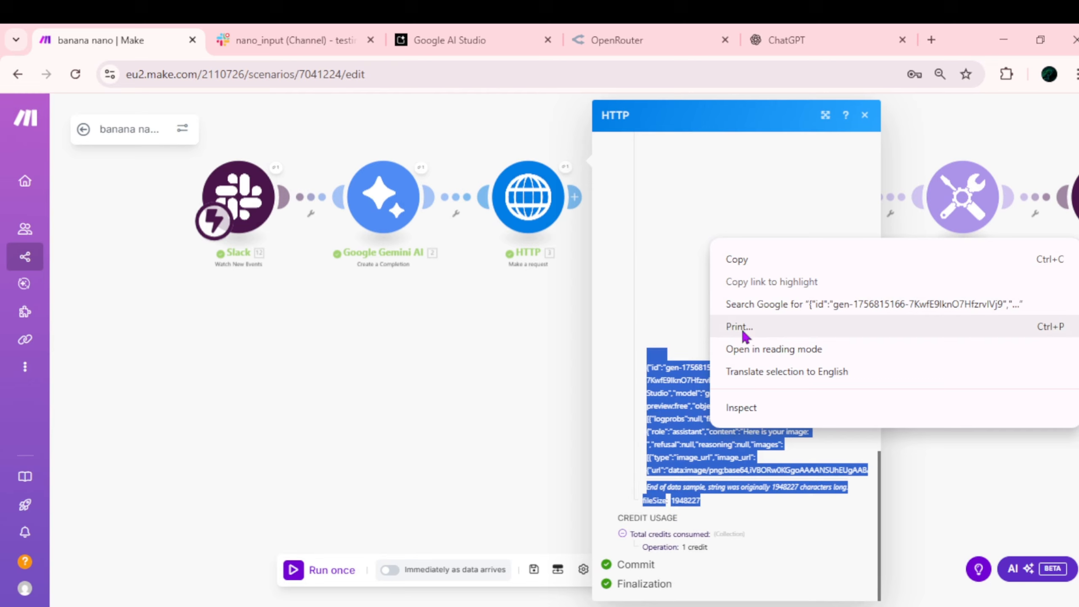
{"action": "left_click", "coordinate": [740, 260]}
{"action": "left_click", "coordinate": [614, 41]}
{"action": "left_click", "coordinate": [807, 42]}
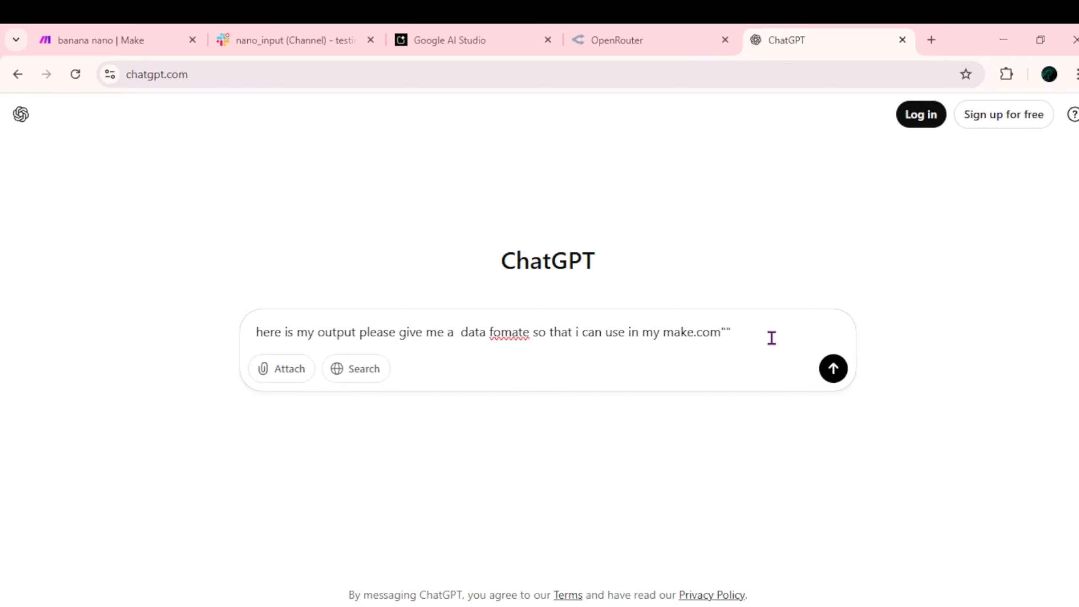
{"action": "key", "text": "ctrl+v"}
{"action": "key", "text": "Return"}
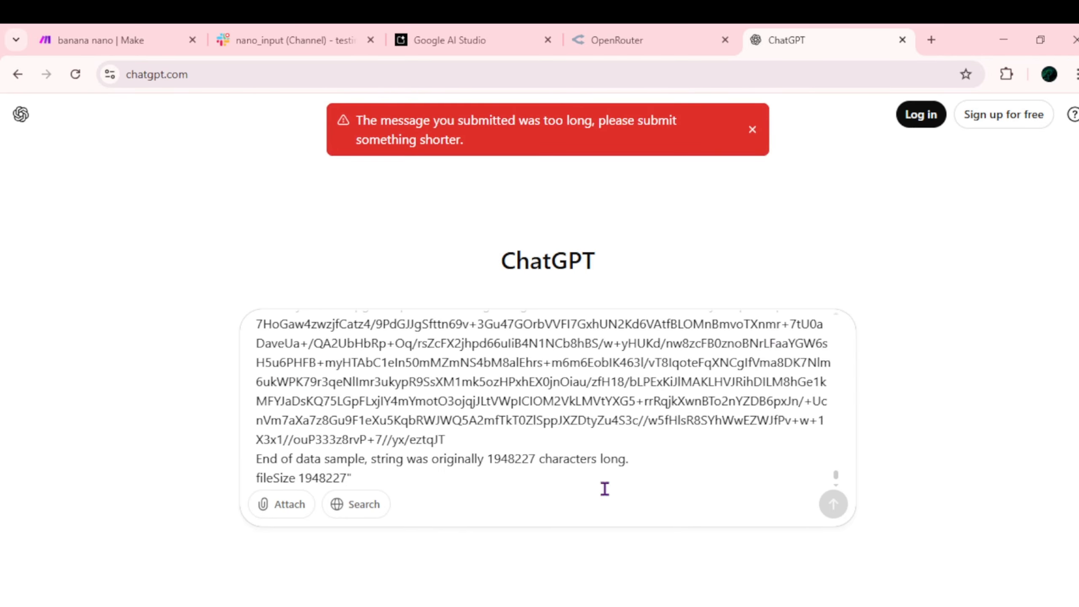
{"action": "key", "text": "Return"}
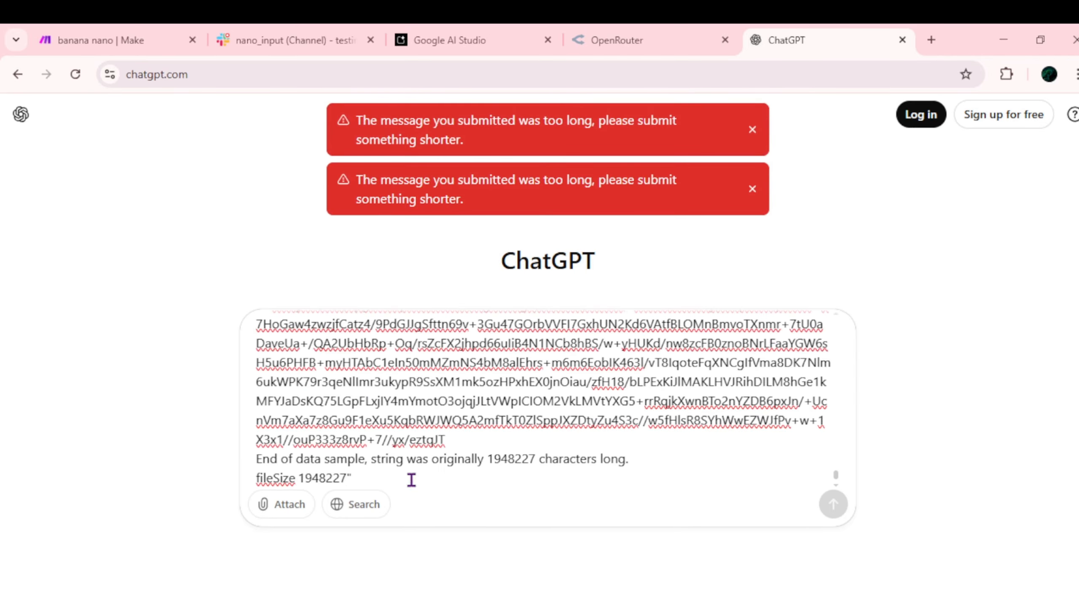
Remove the pasted output from the ChatGPT prompt, keeping the request for a data format usable in make.com.
{"action": "scroll", "coordinate": [399, 433], "scroll_direction": "up", "scroll_amount": 10}
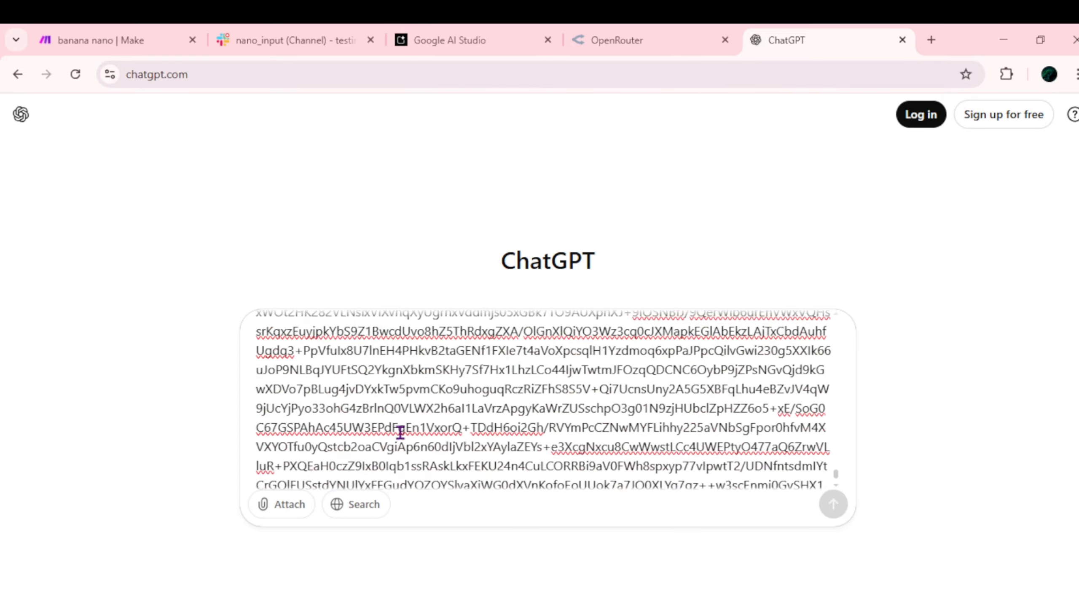
{"action": "scroll", "coordinate": [399, 431], "scroll_direction": "up", "scroll_amount": 10}
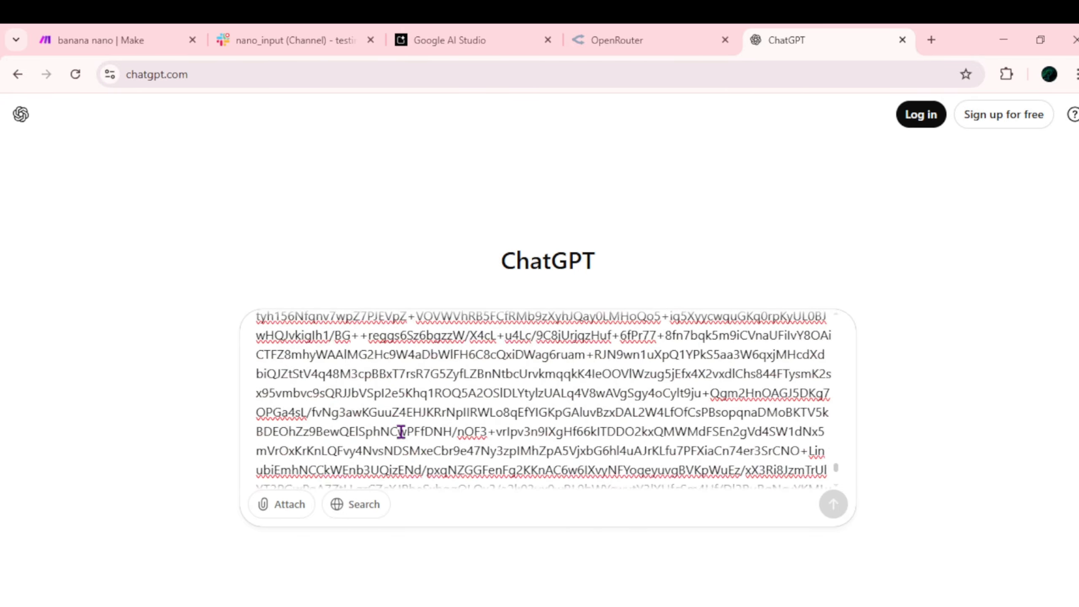
{"action": "scroll", "coordinate": [401, 431], "scroll_direction": "up", "scroll_amount": 10}
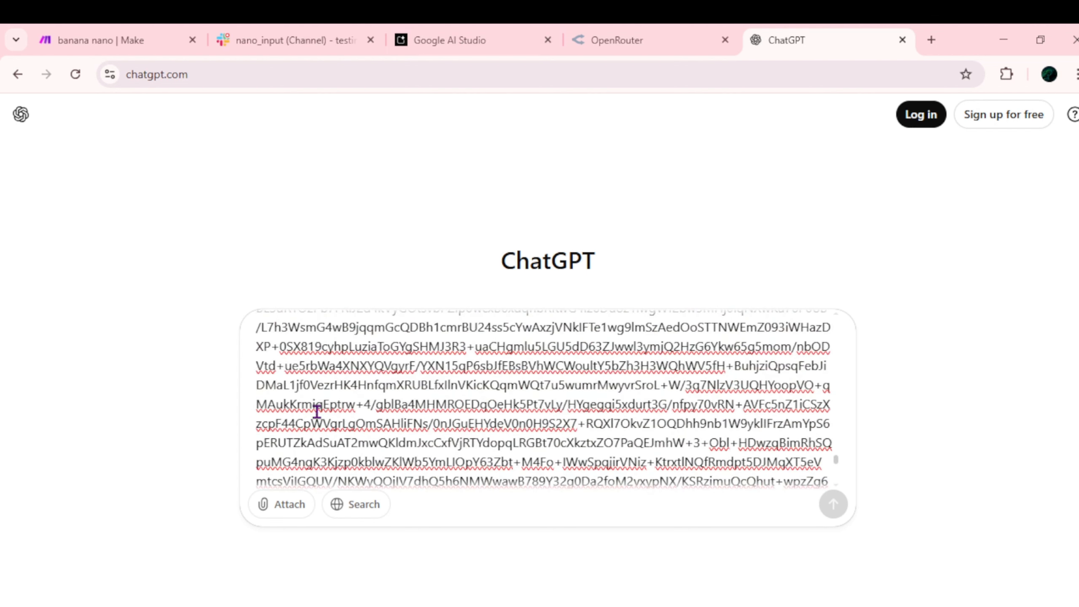
{"action": "key", "text": "ctrl+a"}
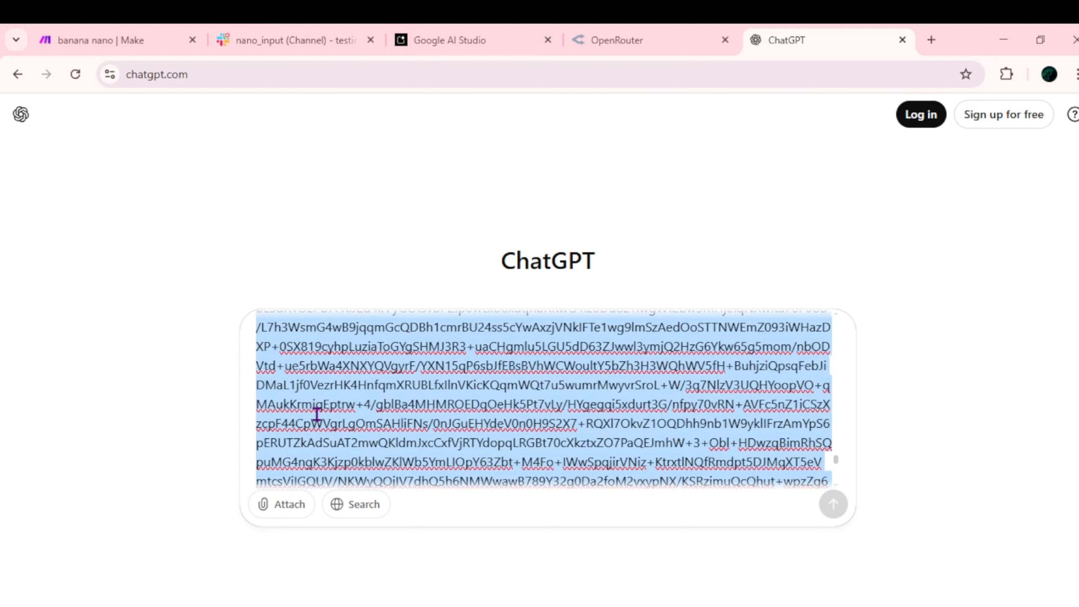
{"action": "key", "text": "BackSpace"}
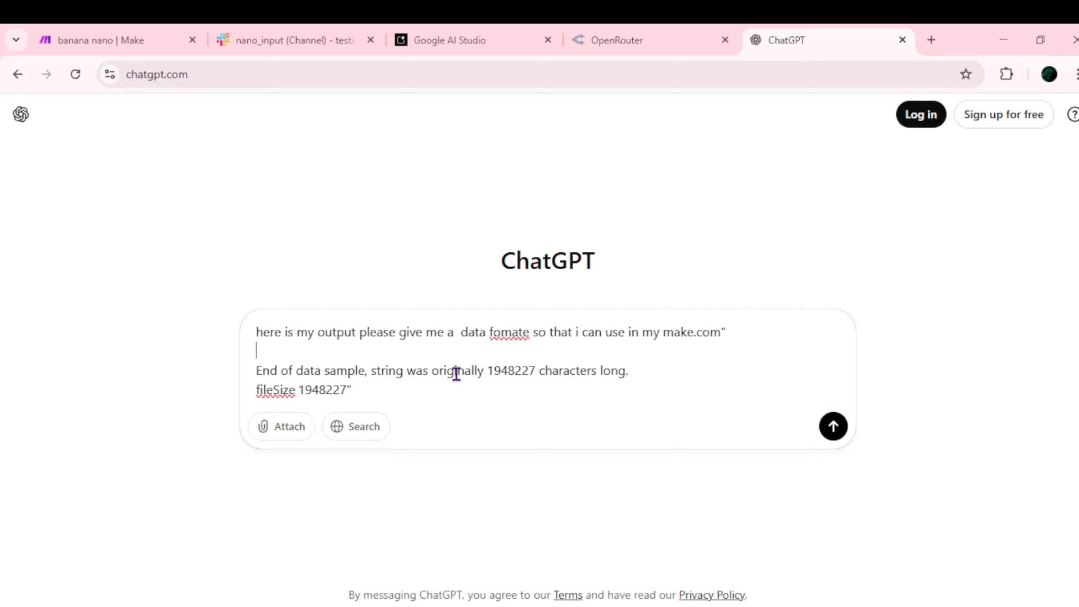
{"action": "left_click_drag", "start_coordinate": [632, 372], "coordinate": [260, 372]}
{"action": "key", "text": "Delete"}
{"action": "left_click_drag", "start_coordinate": [357, 374], "coordinate": [270, 368]}
{"action": "type", "text": "file"}
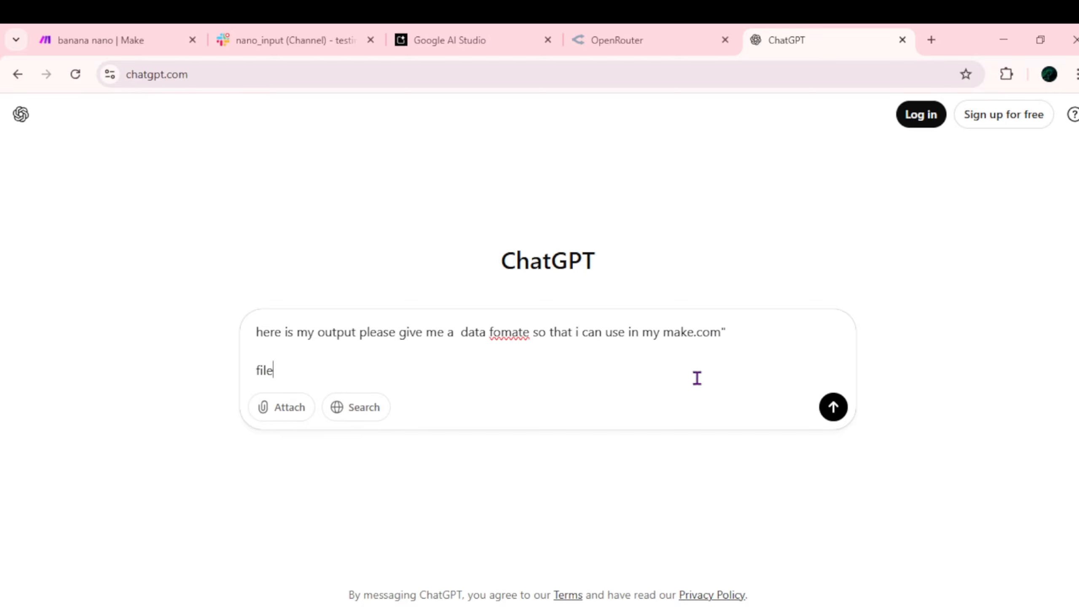
Return to Make and copy only the HTTP Data output from the opening "id" field through the first characters of the base64 image.
{"action": "left_click", "coordinate": [253, 32]}
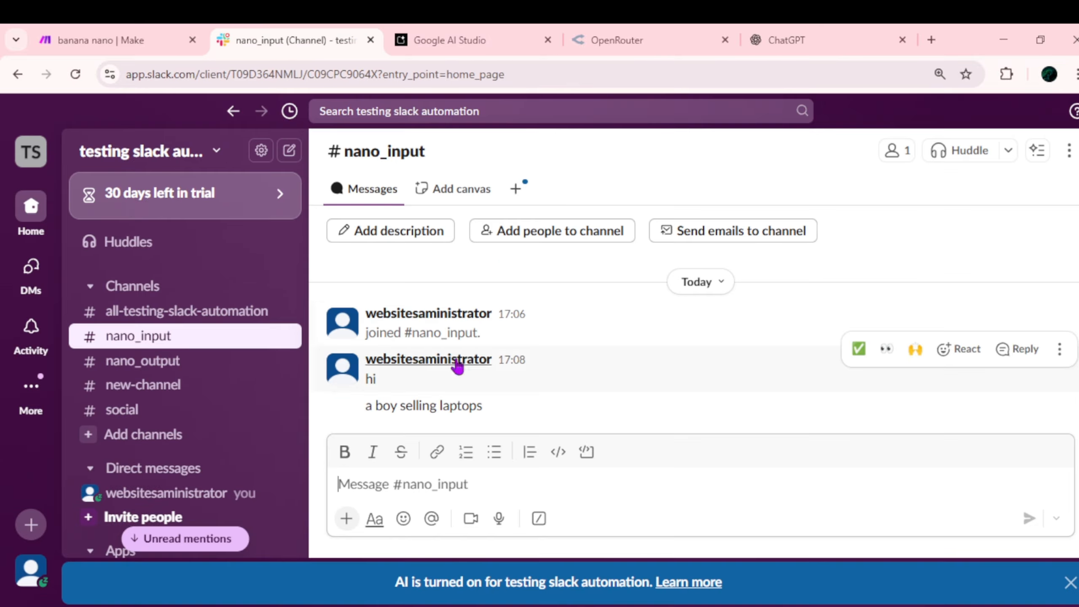
{"action": "left_click", "coordinate": [428, 31]}
{"action": "left_click", "coordinate": [106, 38]}
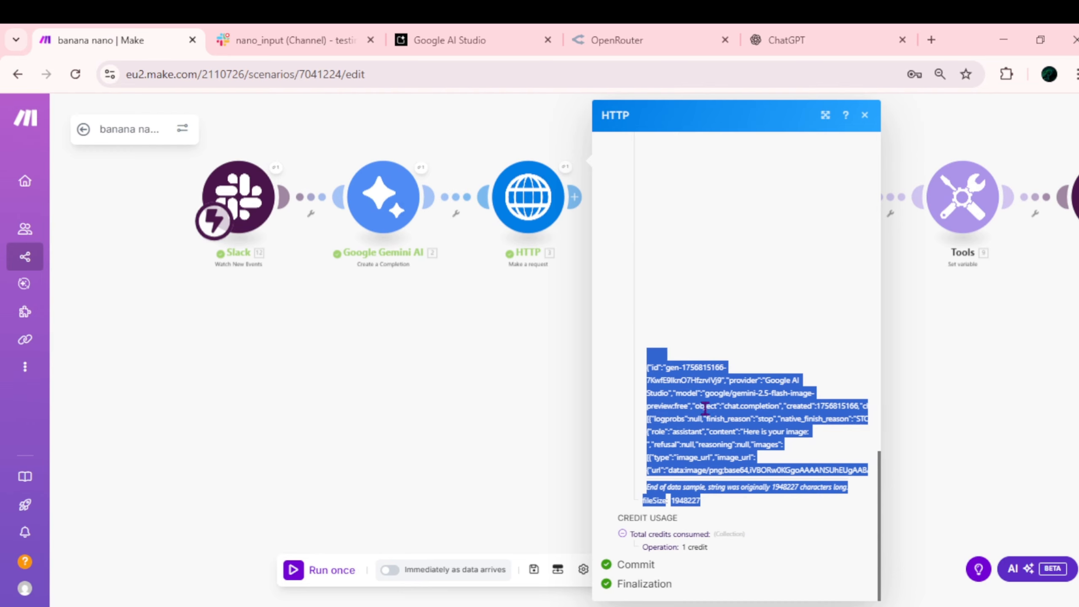
{"action": "left_click", "coordinate": [644, 367]}
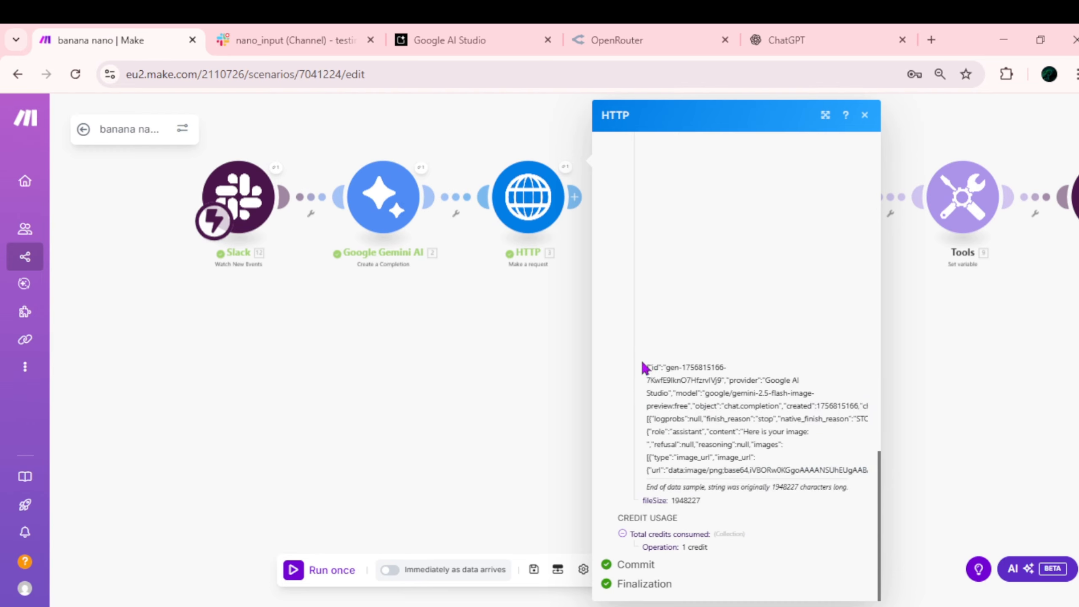
{"action": "left_click_drag", "start_coordinate": [645, 370], "coordinate": [772, 468]}
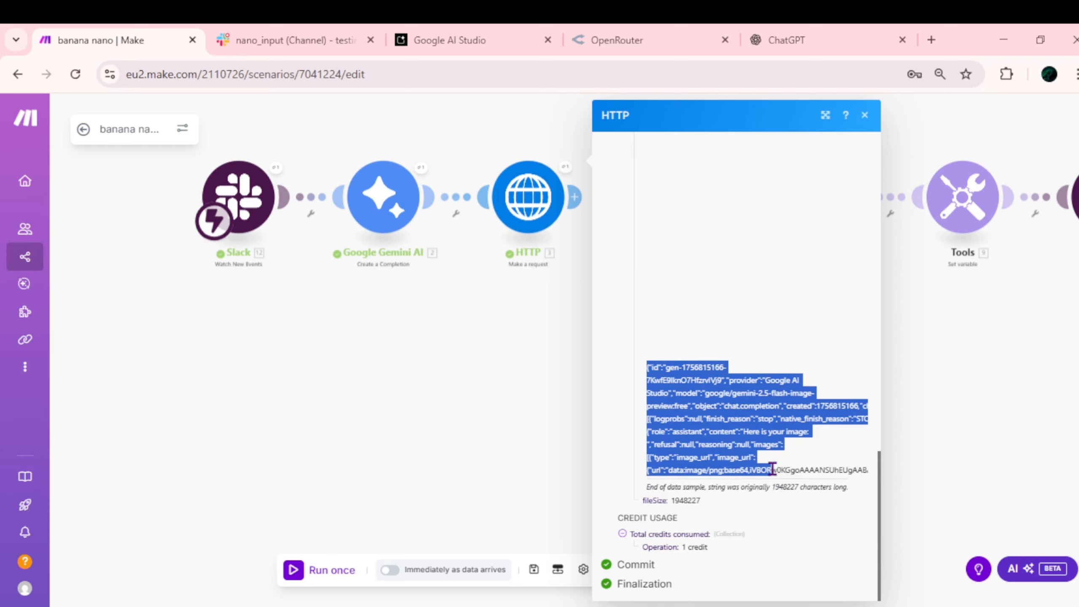
{"action": "right_click", "coordinate": [697, 418]}
{"action": "left_click", "coordinate": [740, 254]}
Add the shortened output to the prompt in ChatGPT, submit it, and copy the full JSON block ending with the images array from the reply.
{"action": "left_click", "coordinate": [664, 43]}
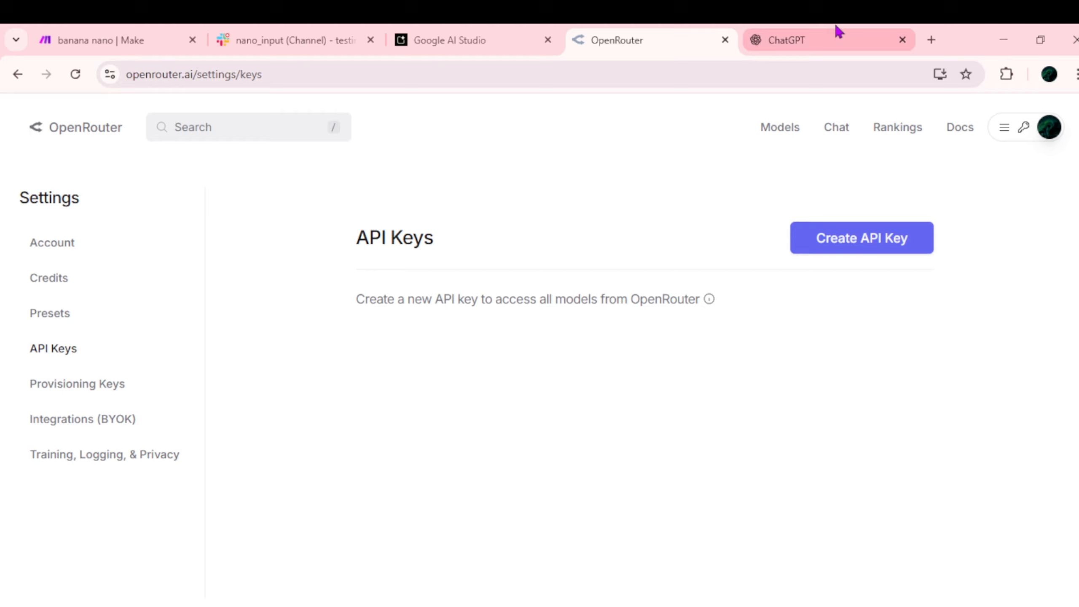
{"action": "left_click", "coordinate": [835, 34]}
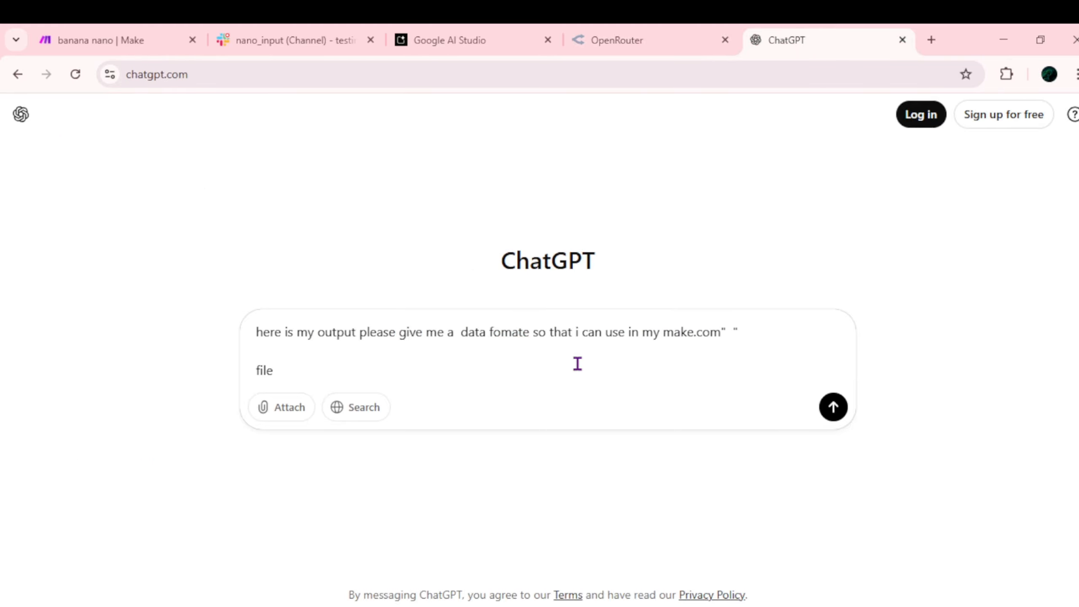
{"action": "key", "text": "ctrl+v"}
{"action": "key", "text": "Return"}
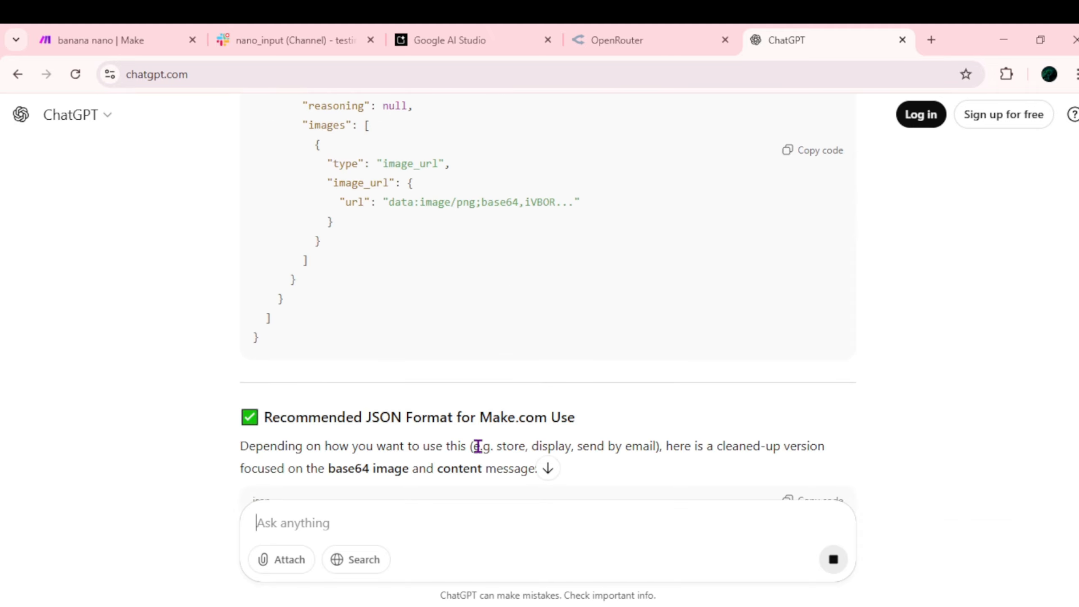
{"action": "type", "text": "if"}
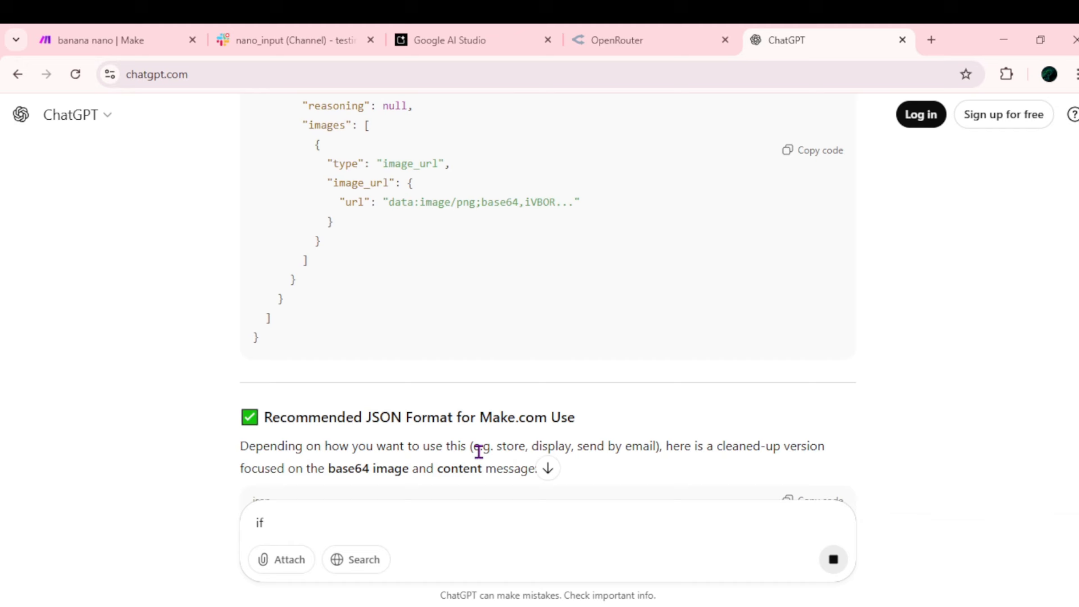
{"action": "left_click", "coordinate": [809, 155]}
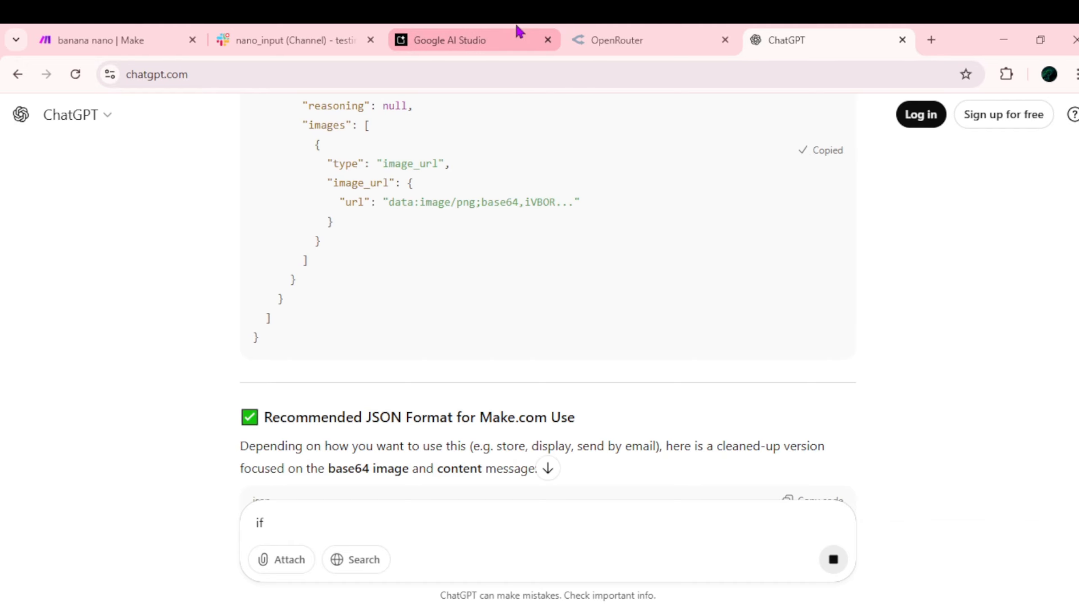
Return to Make, close the HTTP run details, and link the HTTP module to the JSON module again.
{"action": "left_click", "coordinate": [170, 32]}
{"action": "key", "text": "Escape"}
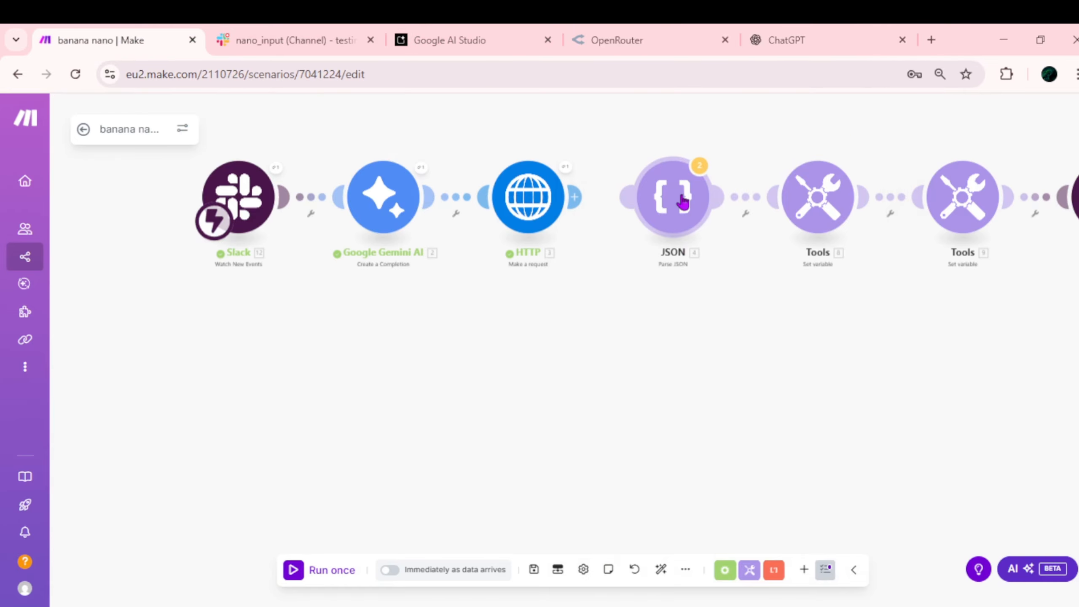
{"action": "left_click", "coordinate": [683, 202]}
{"action": "left_click", "coordinate": [853, 249]}
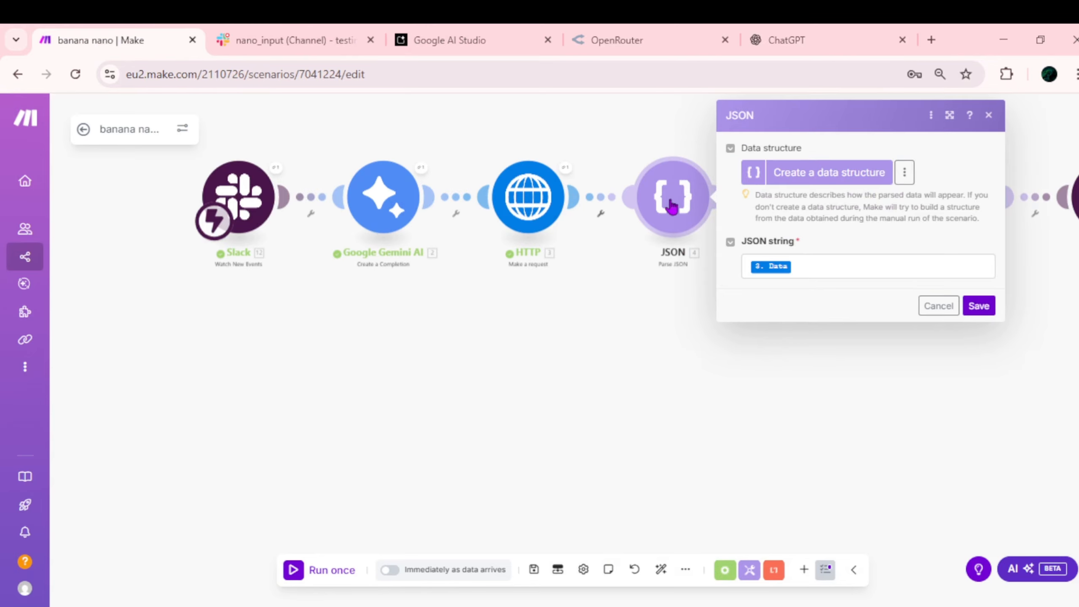
Create a data structure for the JSON module, generating its specification from the copied ChatGPT JSON as sample data.
{"action": "left_click", "coordinate": [815, 173]}
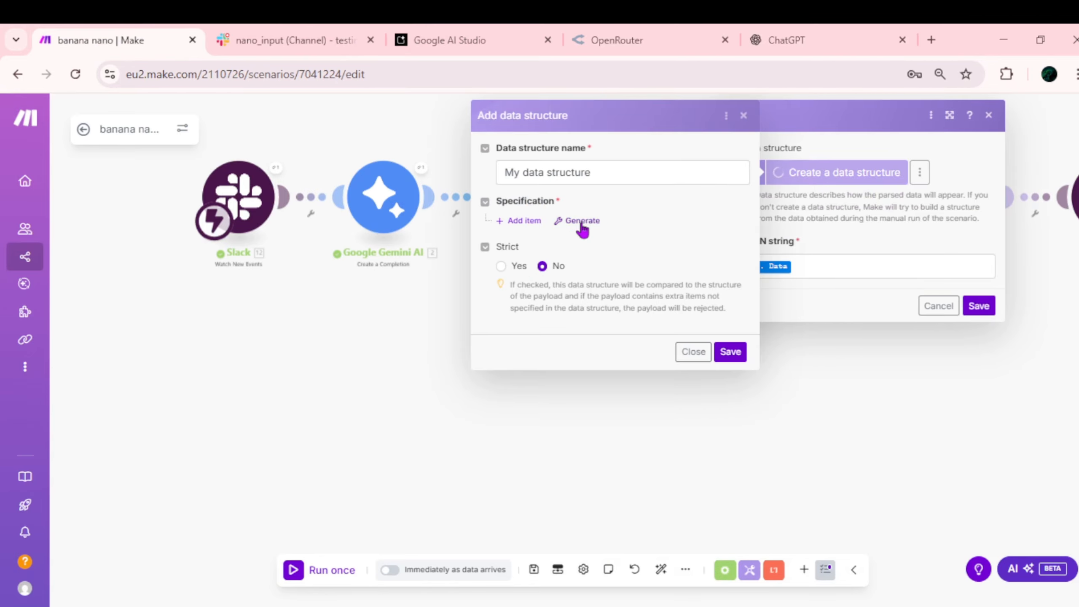
{"action": "left_click", "coordinate": [581, 225]}
{"action": "left_click", "coordinate": [681, 227]}
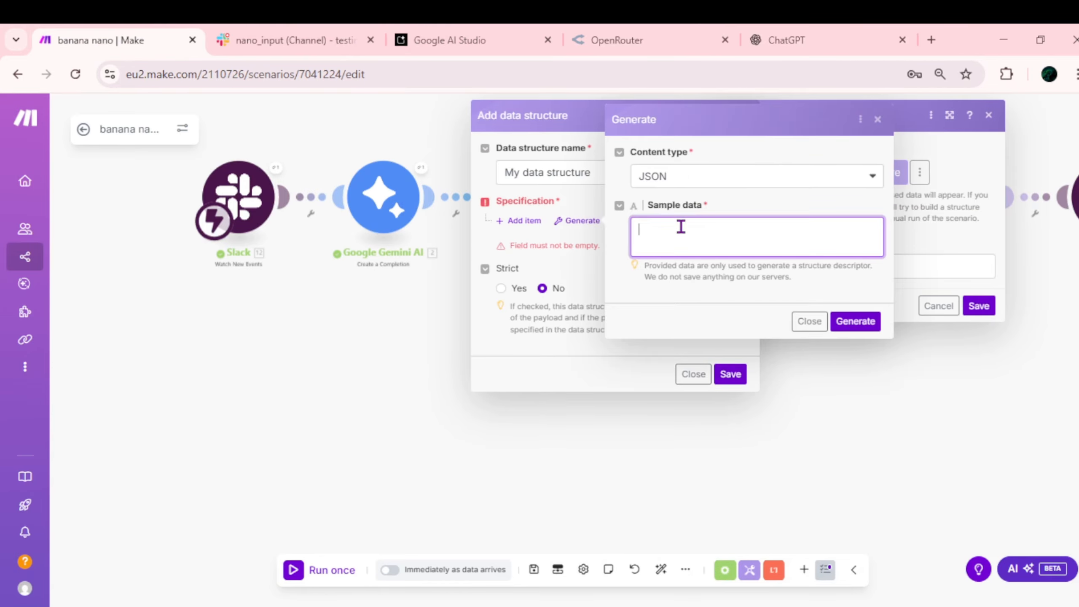
{"action": "scroll", "coordinate": [671, 250], "scroll_direction": "up", "scroll_amount": 3}
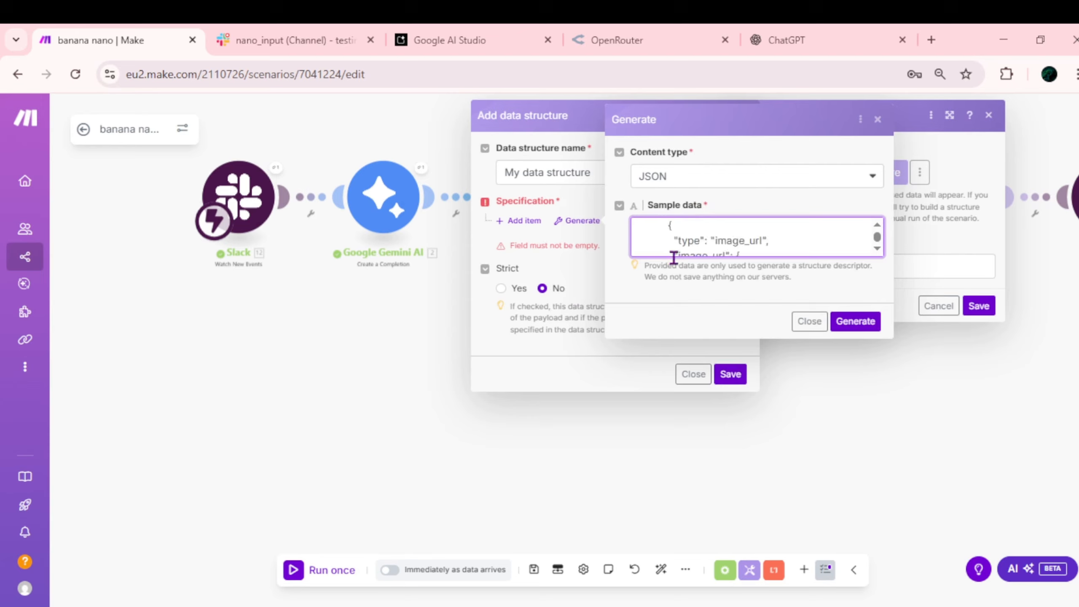
{"action": "scroll", "coordinate": [717, 251], "scroll_direction": "down", "scroll_amount": 4}
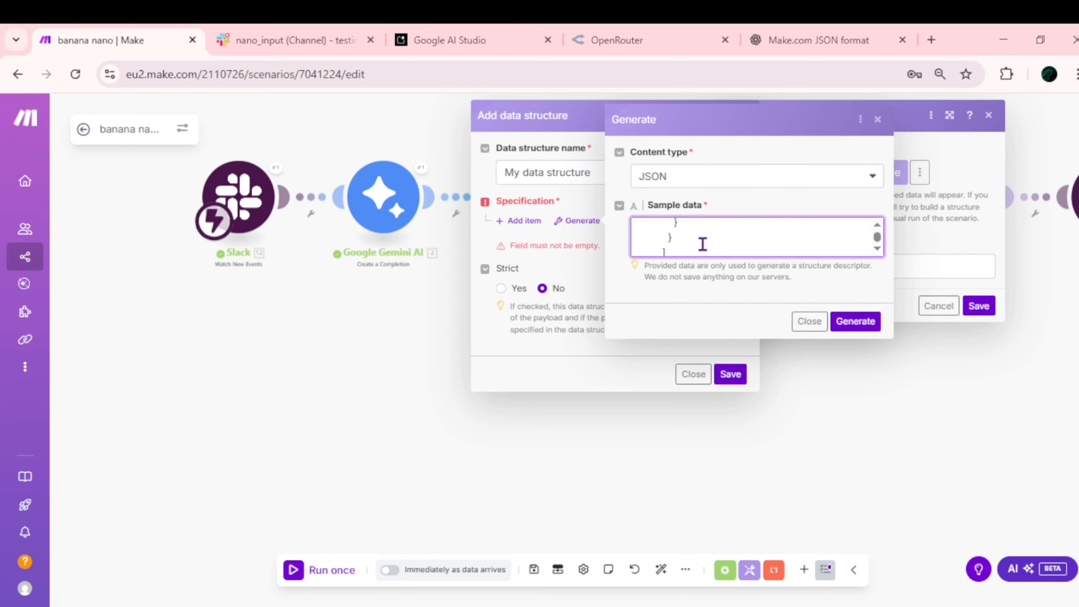
{"action": "scroll", "coordinate": [701, 243], "scroll_direction": "up", "scroll_amount": 3}
{"action": "left_click", "coordinate": [855, 321]}
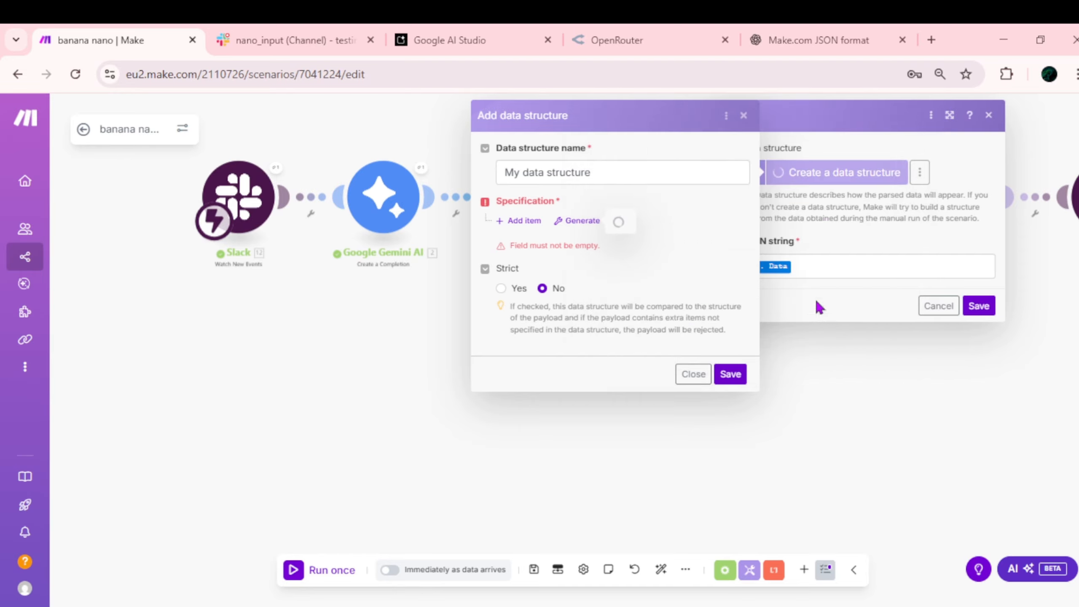
Review the generated fields, keep the nested image_url url field as Text, and save both the data structure and the JSON module.
{"action": "scroll", "coordinate": [583, 393], "scroll_direction": "down", "scroll_amount": 6}
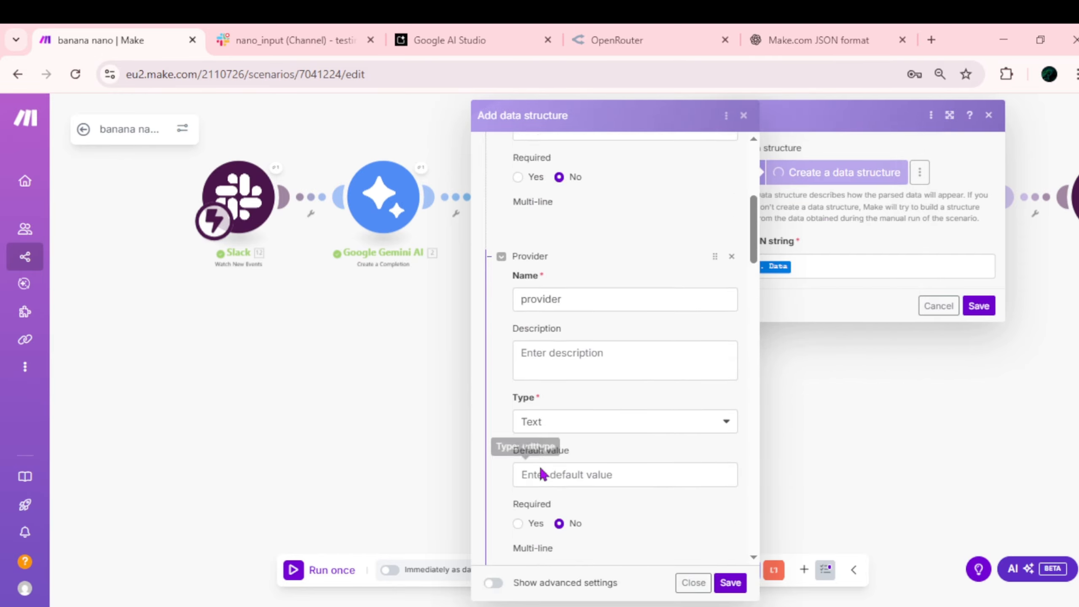
{"action": "scroll", "coordinate": [540, 472], "scroll_direction": "down", "scroll_amount": 15}
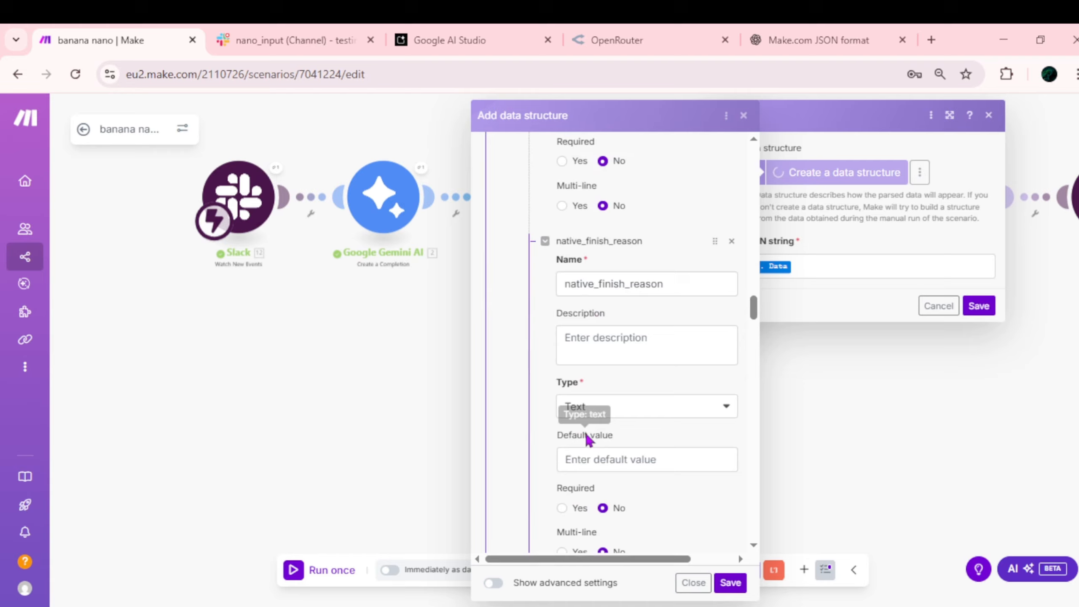
{"action": "scroll", "coordinate": [587, 440], "scroll_direction": "down", "scroll_amount": 12}
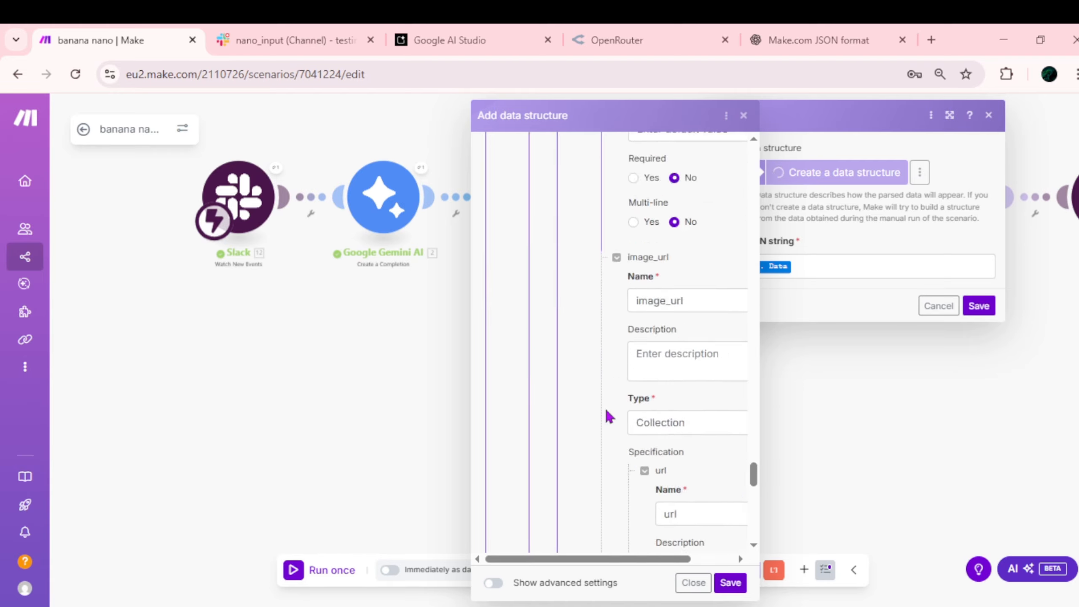
{"action": "scroll", "coordinate": [611, 408], "scroll_direction": "down", "scroll_amount": 11}
{"action": "scroll", "coordinate": [679, 271], "scroll_direction": "up", "scroll_amount": 6}
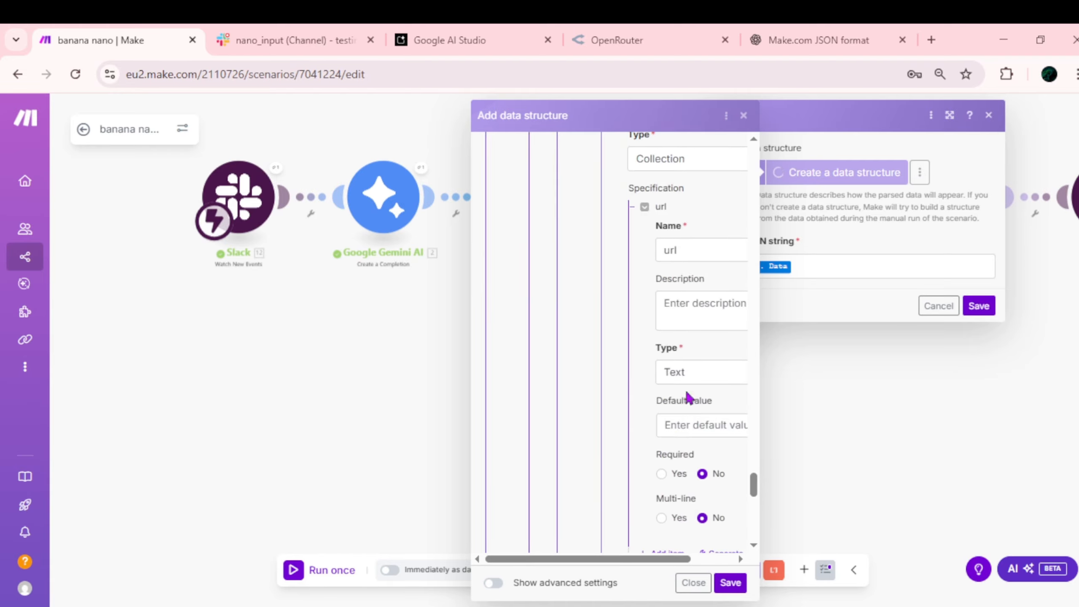
{"action": "left_click_drag", "start_coordinate": [632, 559], "coordinate": [685, 560]}
{"action": "left_click", "coordinate": [640, 373]}
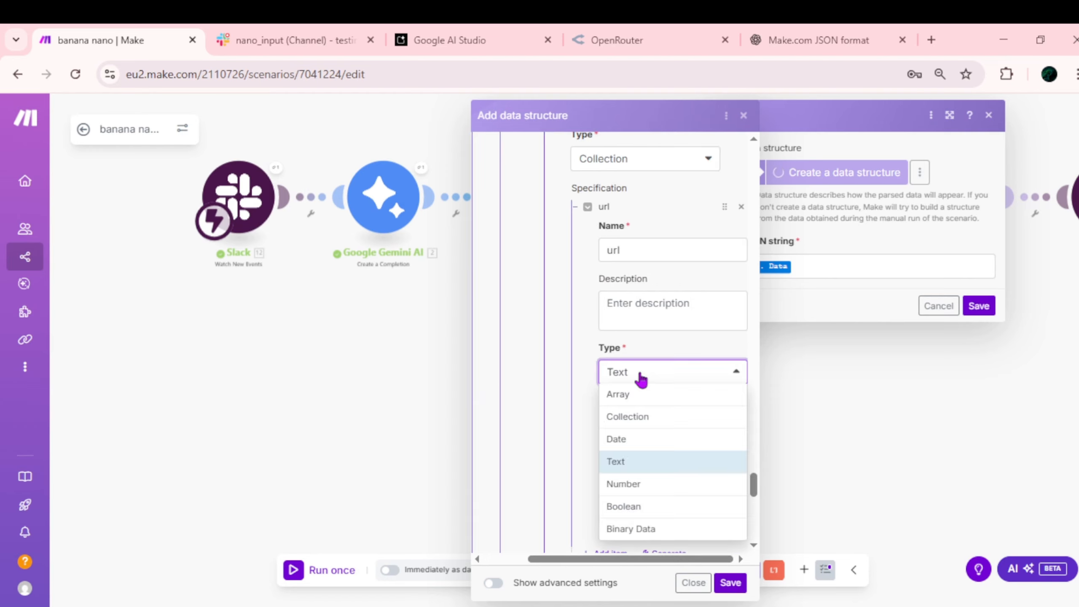
{"action": "left_click", "coordinate": [638, 467]}
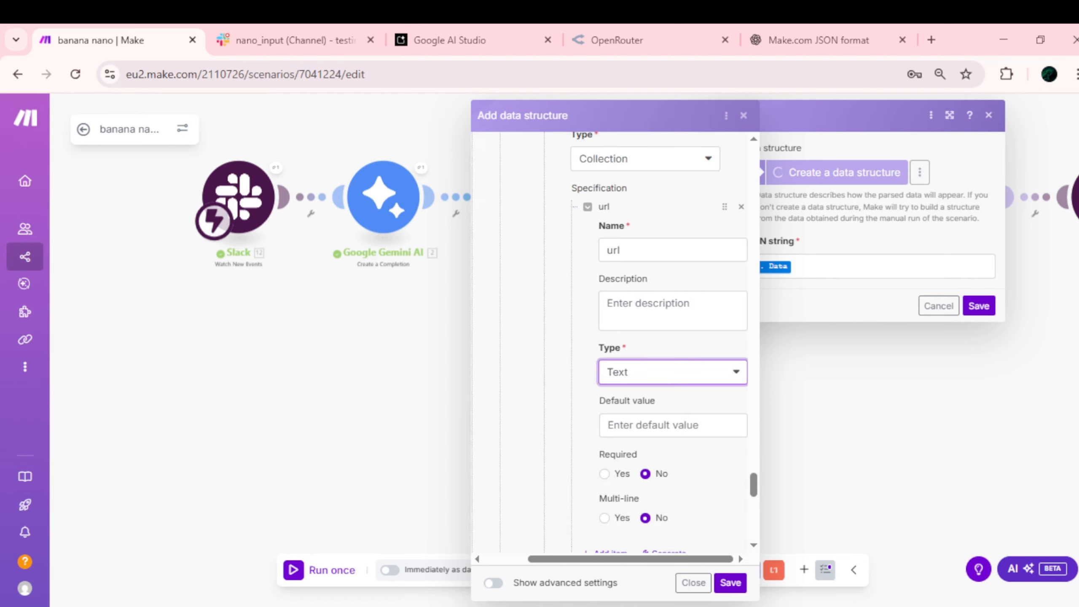
{"action": "left_click", "coordinate": [736, 590]}
{"action": "left_click", "coordinate": [987, 310]}
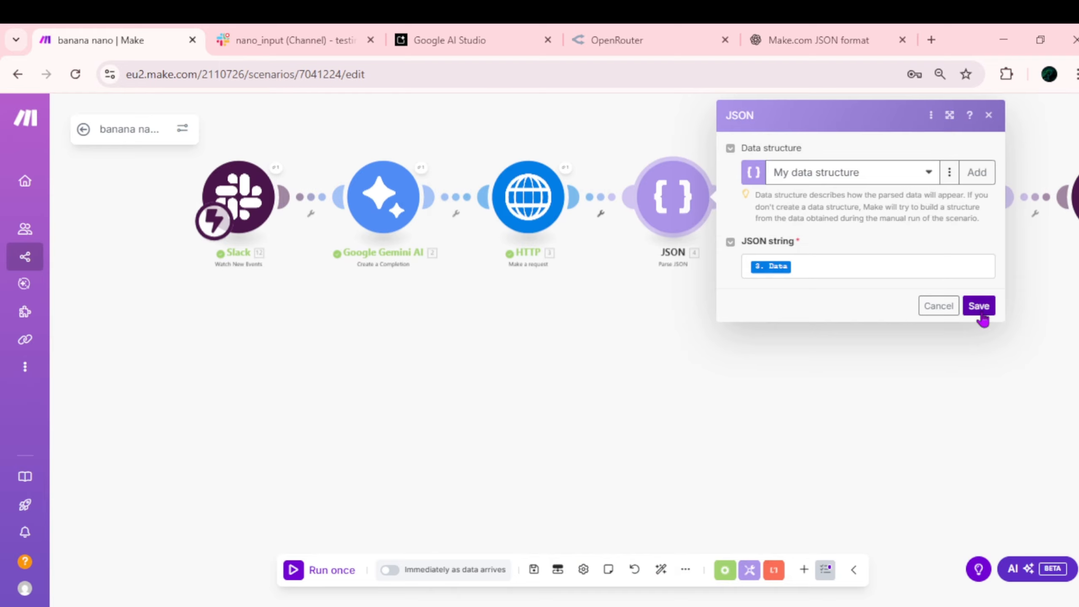
Select the existing Slack connection in the Upload a File module and grant Make the extended permissions for the workspace.
{"action": "scroll", "coordinate": [701, 392], "scroll_direction": "right", "scroll_amount": 5}
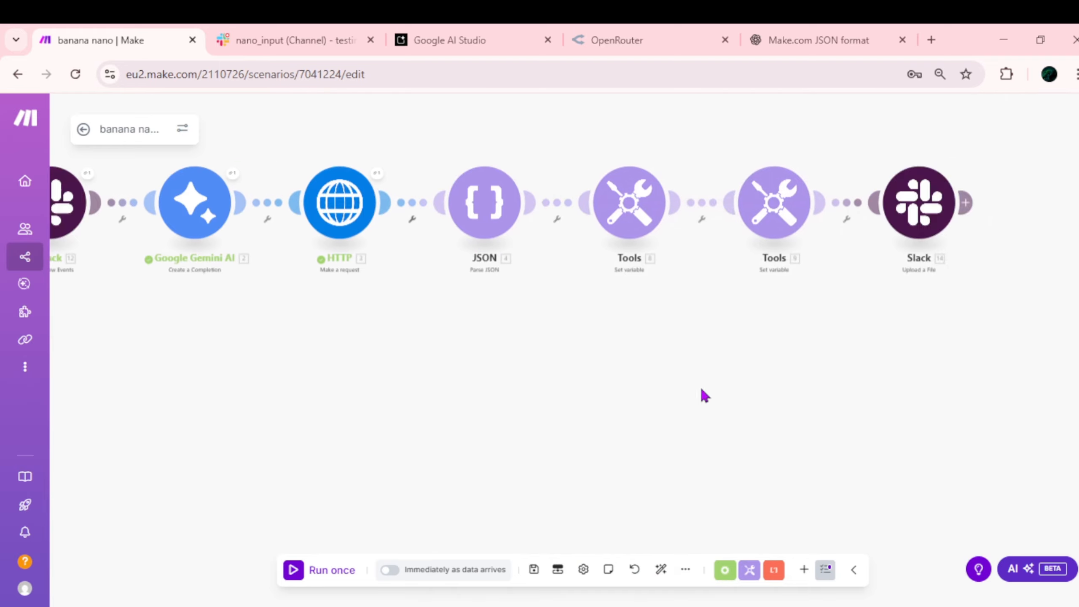
{"action": "left_click", "coordinate": [905, 216]}
{"action": "left_click", "coordinate": [742, 198]}
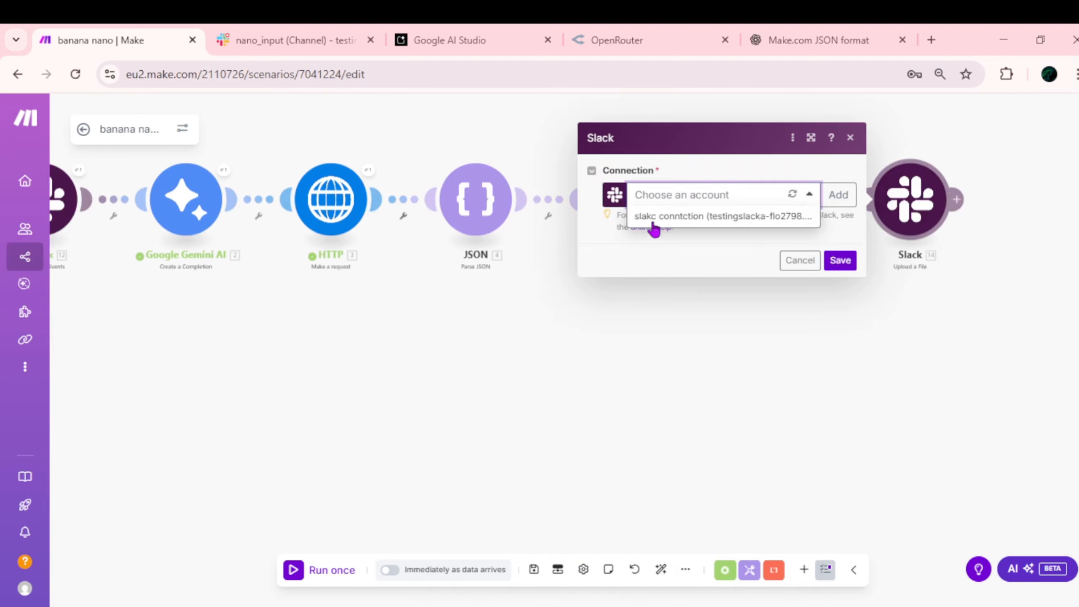
{"action": "left_click", "coordinate": [653, 217]}
{"action": "left_click", "coordinate": [995, 241]}
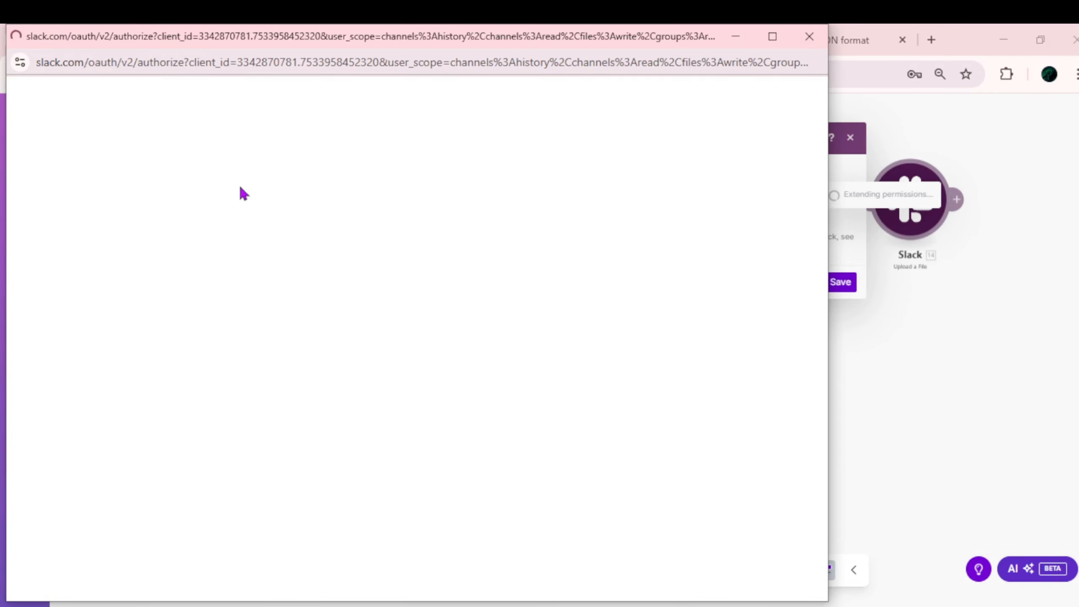
{"action": "scroll", "coordinate": [574, 409], "scroll_direction": "down", "scroll_amount": 4}
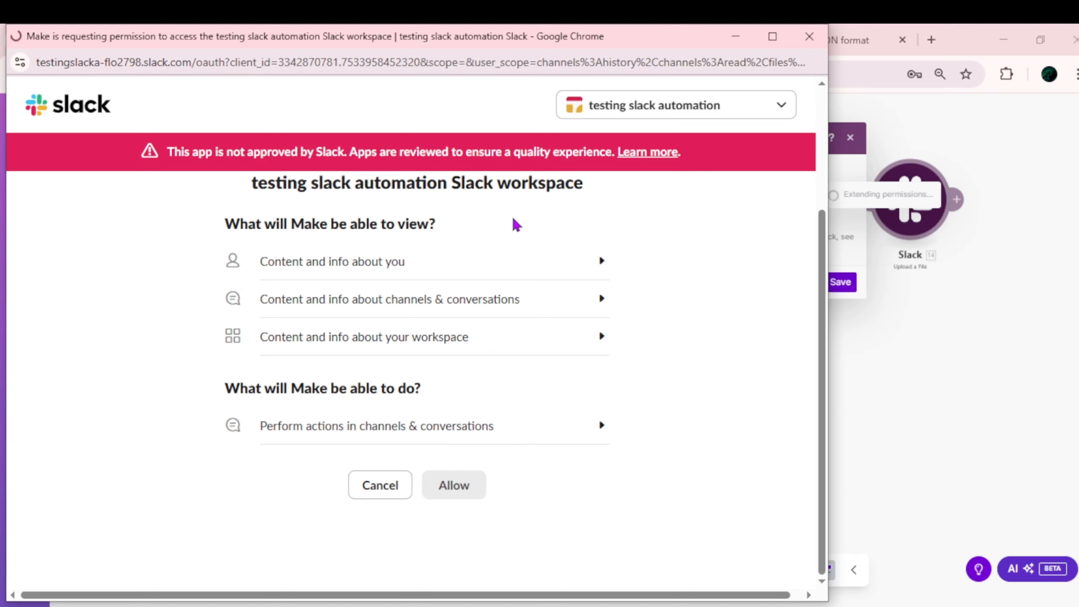
{"action": "left_click", "coordinate": [460, 488]}
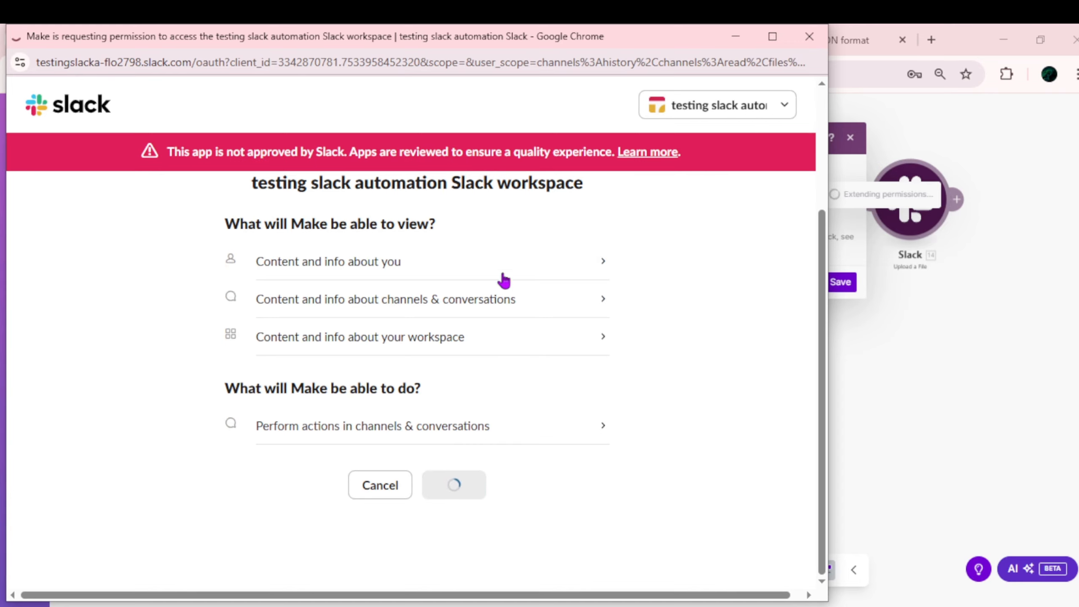
Set the Slack upload module's public channel to nano_output and save the module.
{"action": "scroll", "coordinate": [785, 284], "scroll_direction": "down", "scroll_amount": 2}
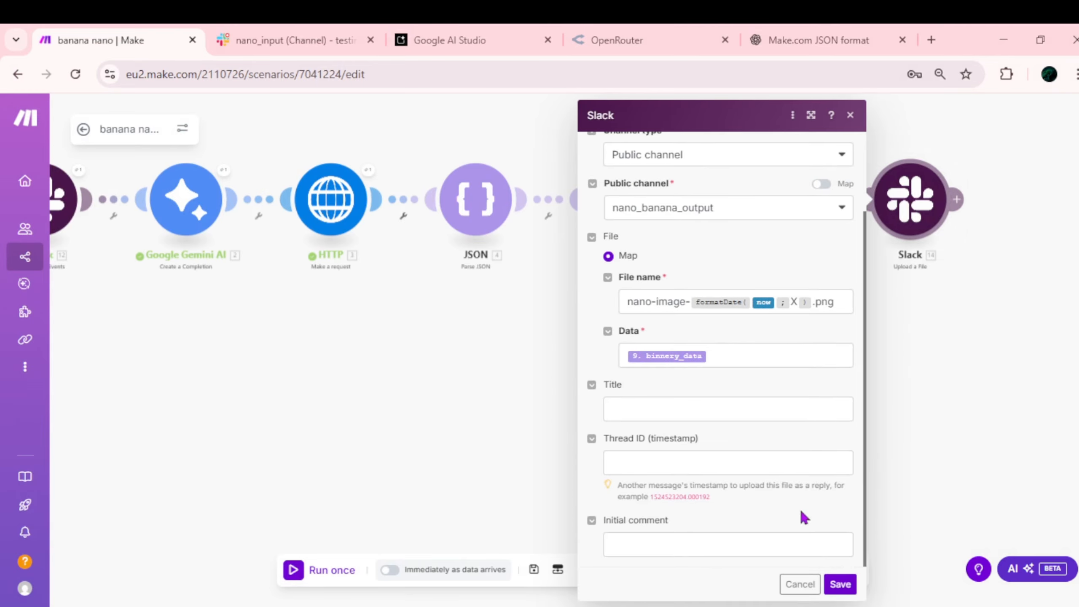
{"action": "left_click", "coordinate": [840, 584]}
{"action": "left_click", "coordinate": [900, 238]}
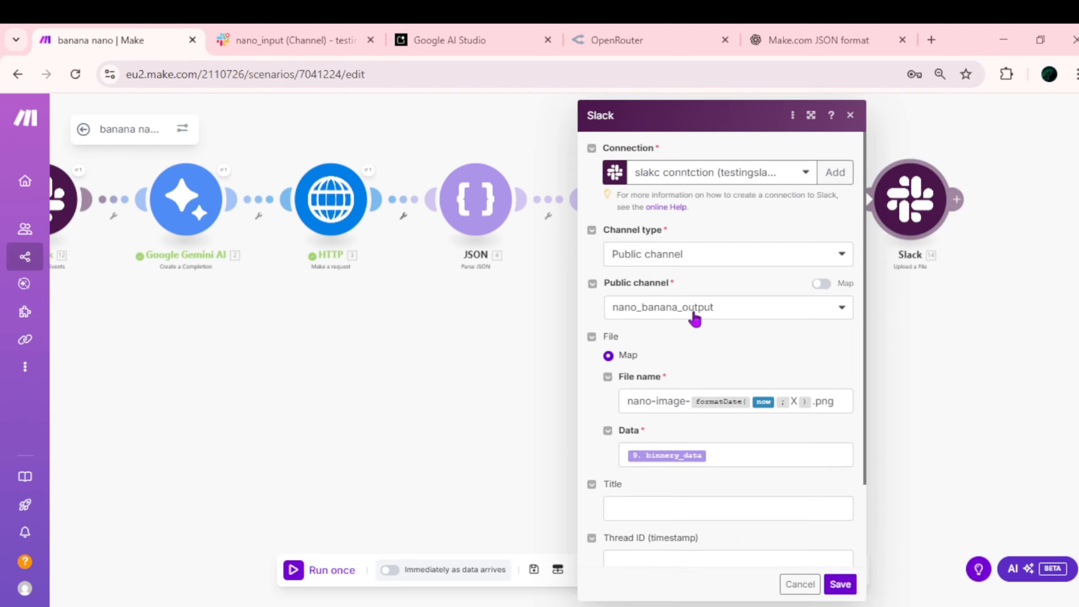
{"action": "left_click", "coordinate": [807, 307]}
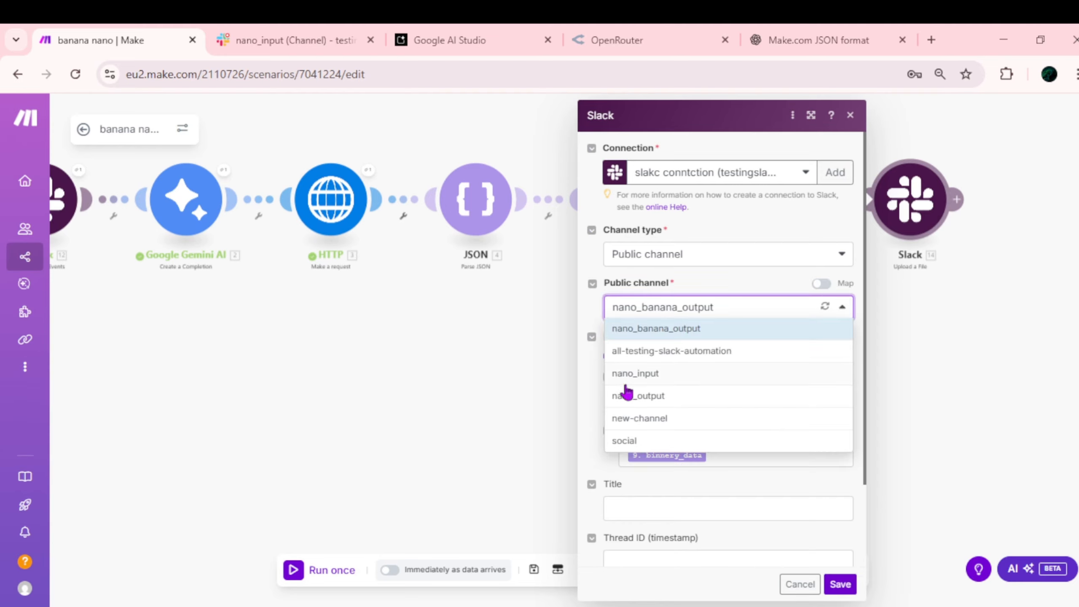
{"action": "left_click", "coordinate": [637, 396]}
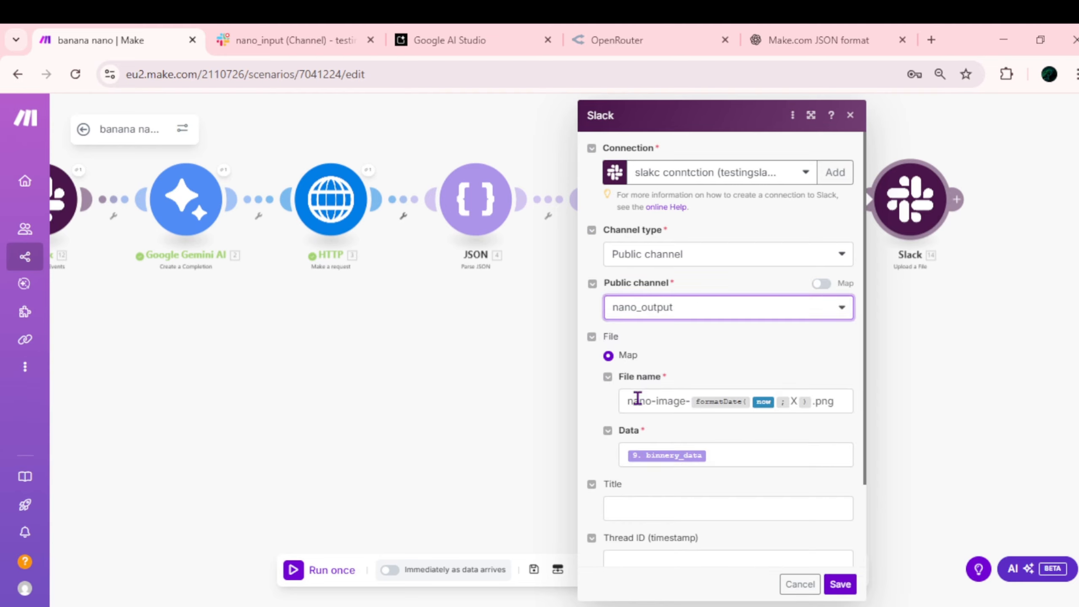
{"action": "left_click", "coordinate": [840, 585]}
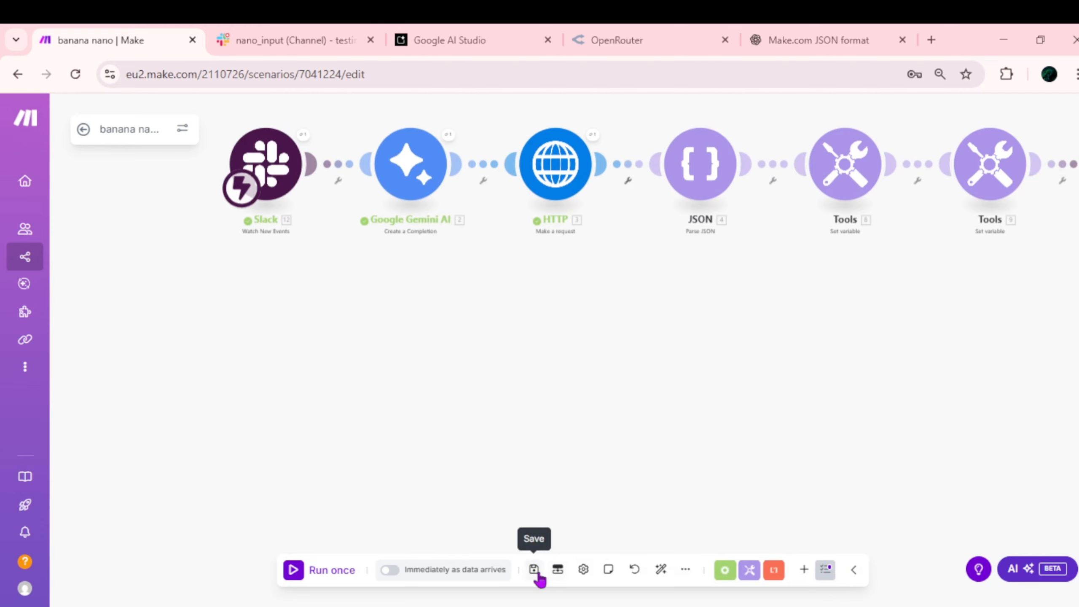
Save the scenario, run it once, and send "a man found the money in the road" to the nano_input channel in Slack.
{"action": "left_click", "coordinate": [536, 572]}
{"action": "left_click", "coordinate": [297, 571]}
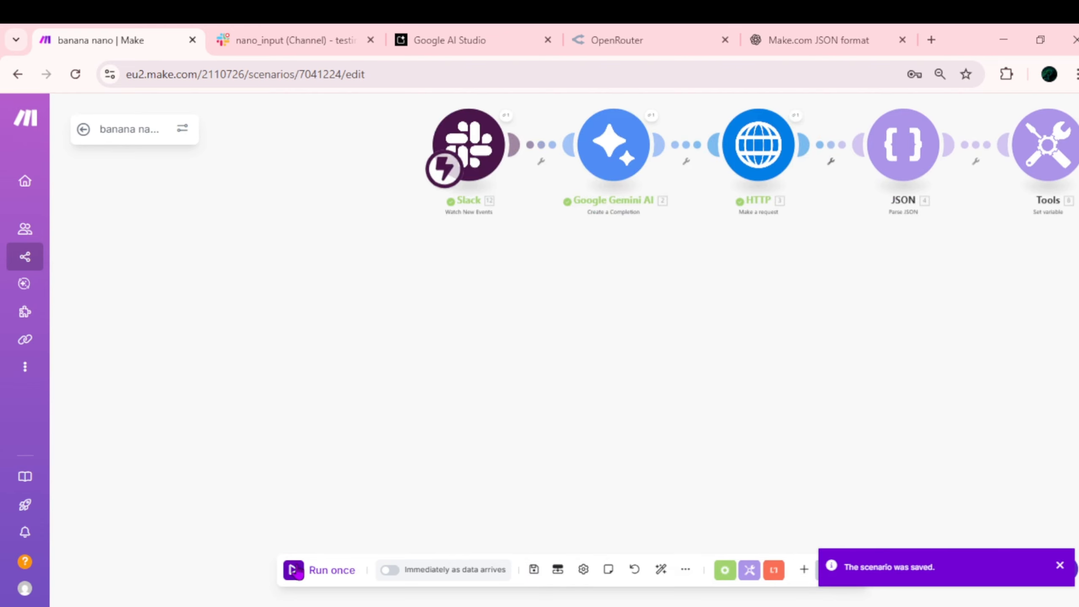
{"action": "left_click", "coordinate": [331, 38]}
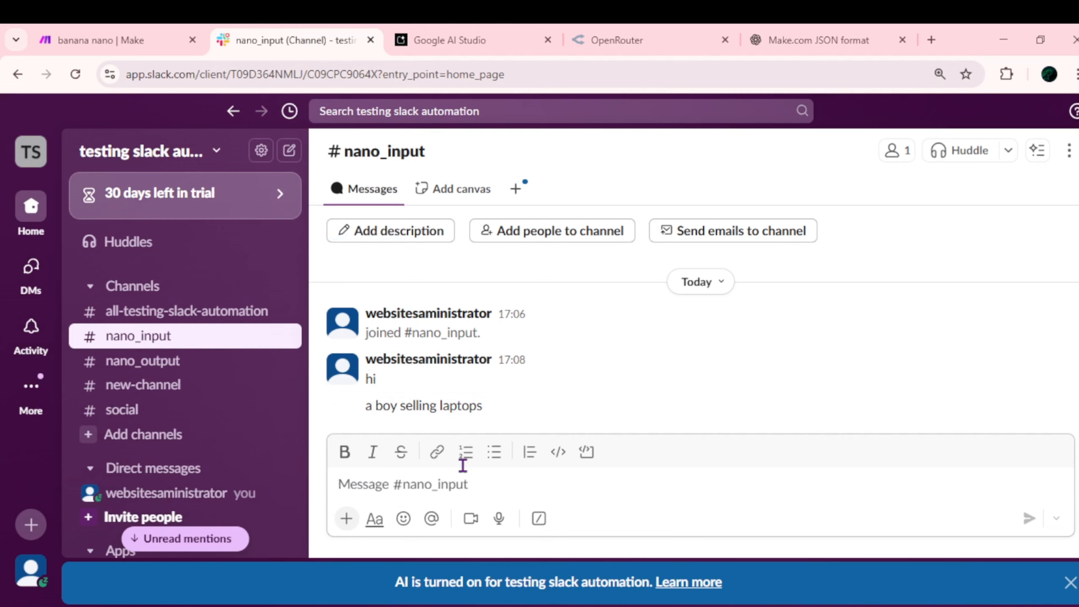
{"action": "type", "text": "a man"}
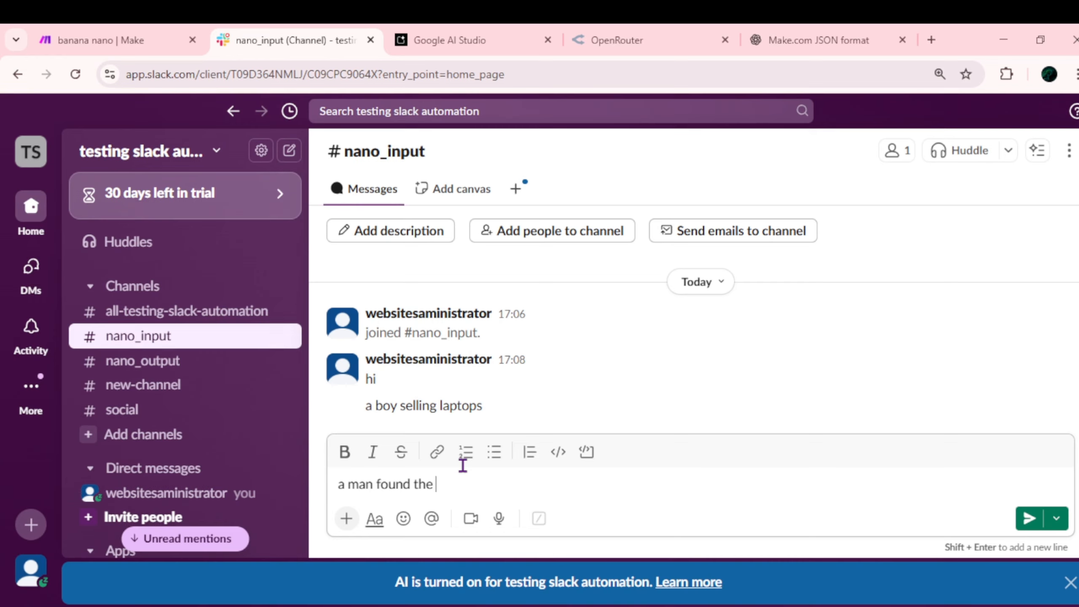
{"action": "type", "text": "found the money in the road"}
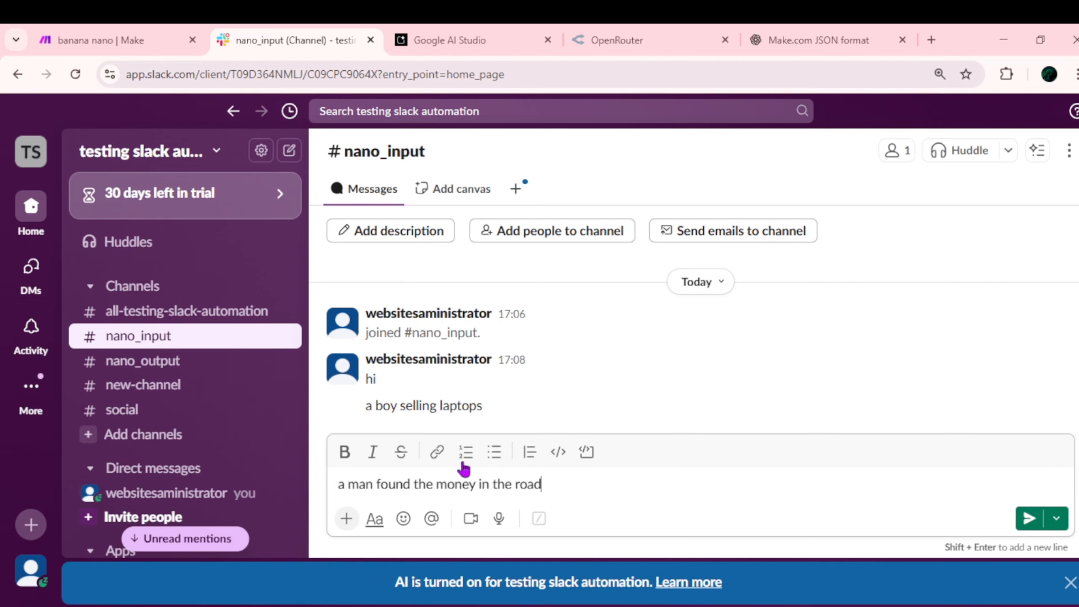
{"action": "key", "text": "Return"}
Return to Make, follow the run through all modules, and check the output of the Slack Upload a File module.
{"action": "left_click", "coordinate": [137, 37]}
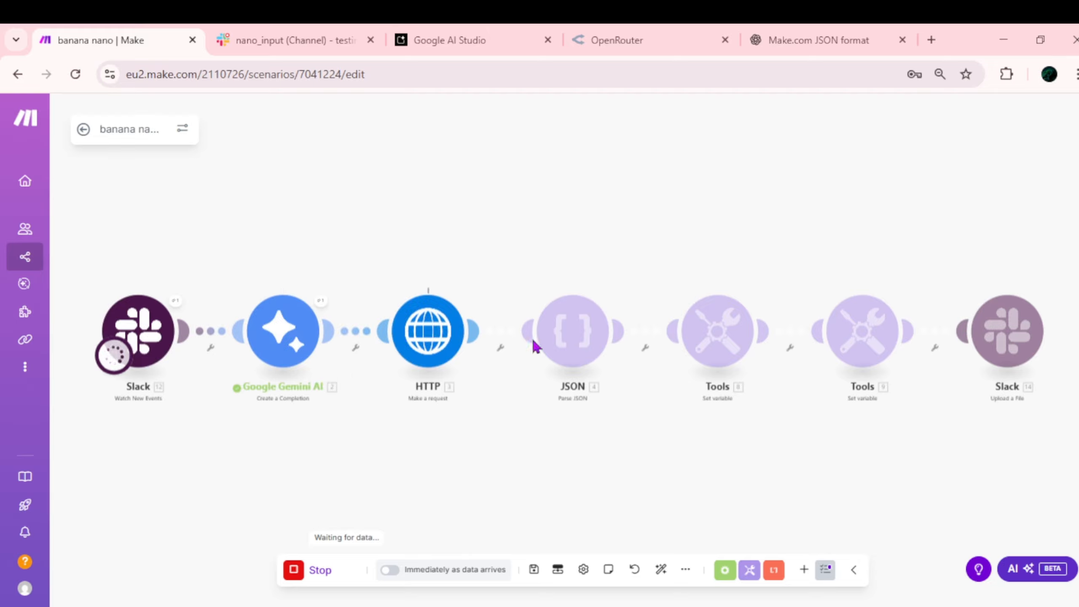
{"action": "scroll", "coordinate": [426, 316], "scroll_direction": "up", "scroll_amount": 3}
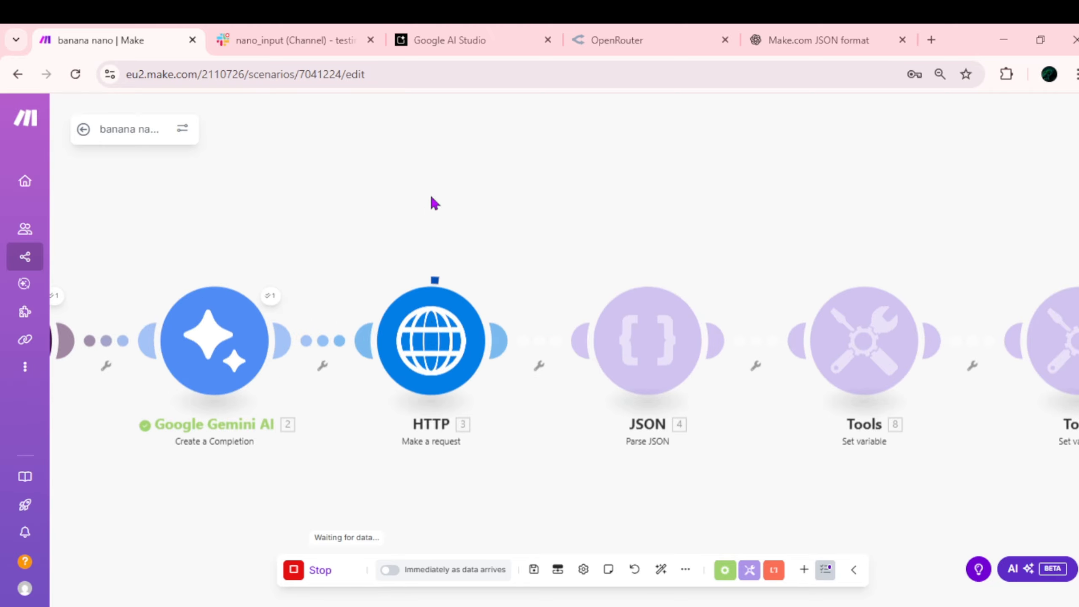
{"action": "left_click_drag", "start_coordinate": [484, 215], "coordinate": [309, 198]}
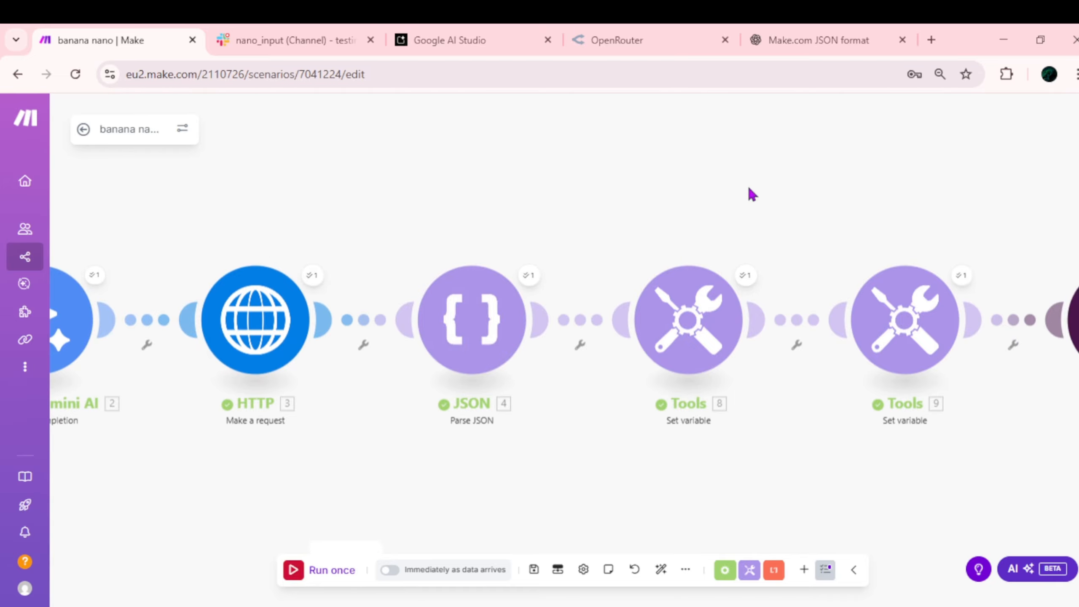
{"action": "left_click_drag", "start_coordinate": [751, 193], "coordinate": [486, 180]}
{"action": "left_click", "coordinate": [915, 264]}
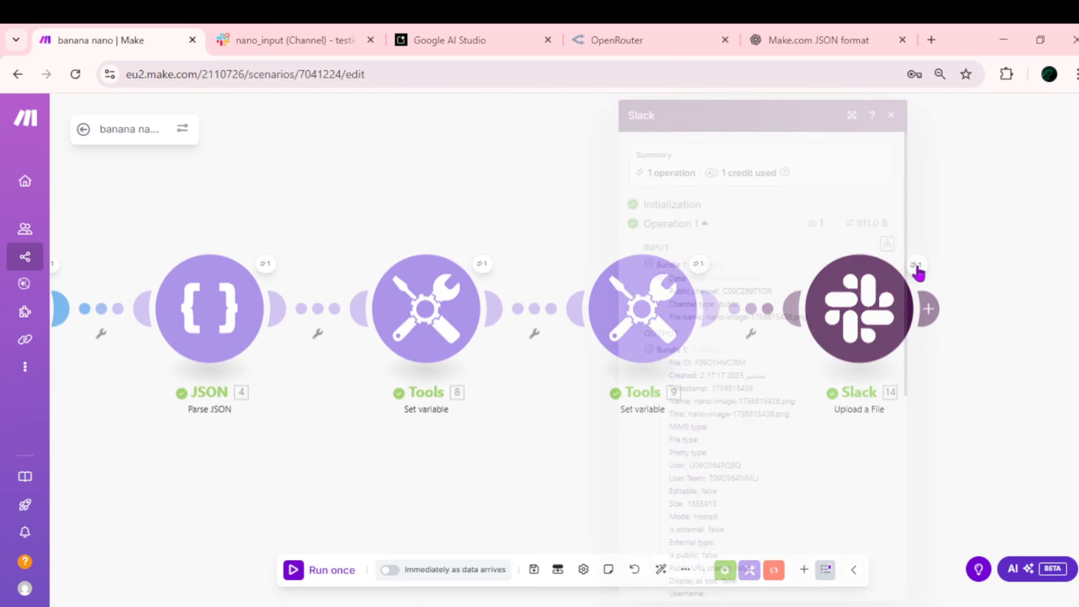
{"action": "left_click", "coordinate": [892, 117]}
Switch to Slack's nano_output channel and view the uploaded image full size and zoomed in.
{"action": "left_click", "coordinate": [248, 41]}
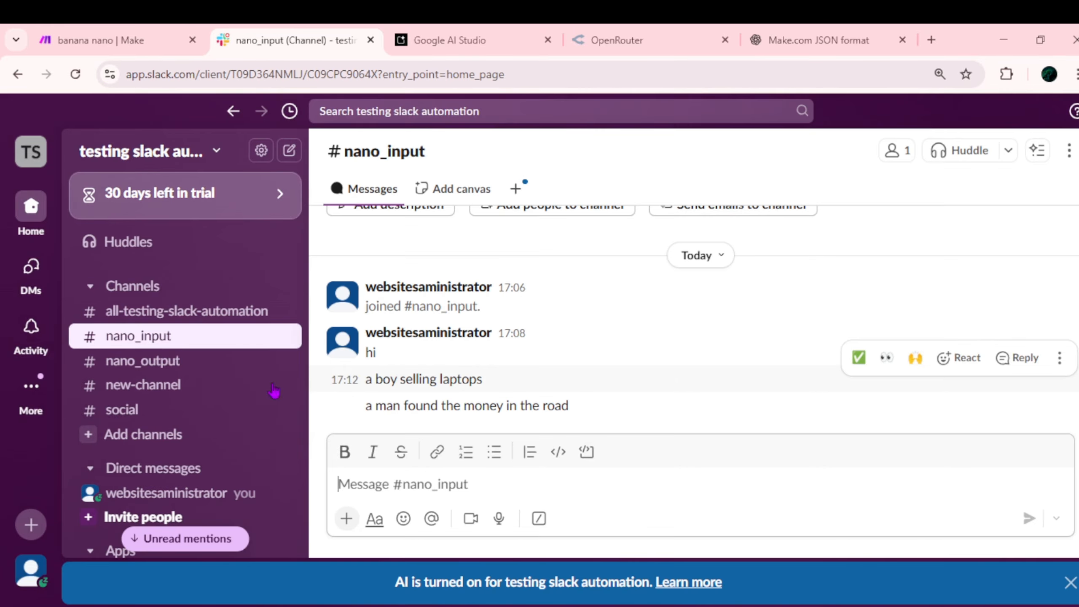
{"action": "left_click", "coordinate": [175, 365]}
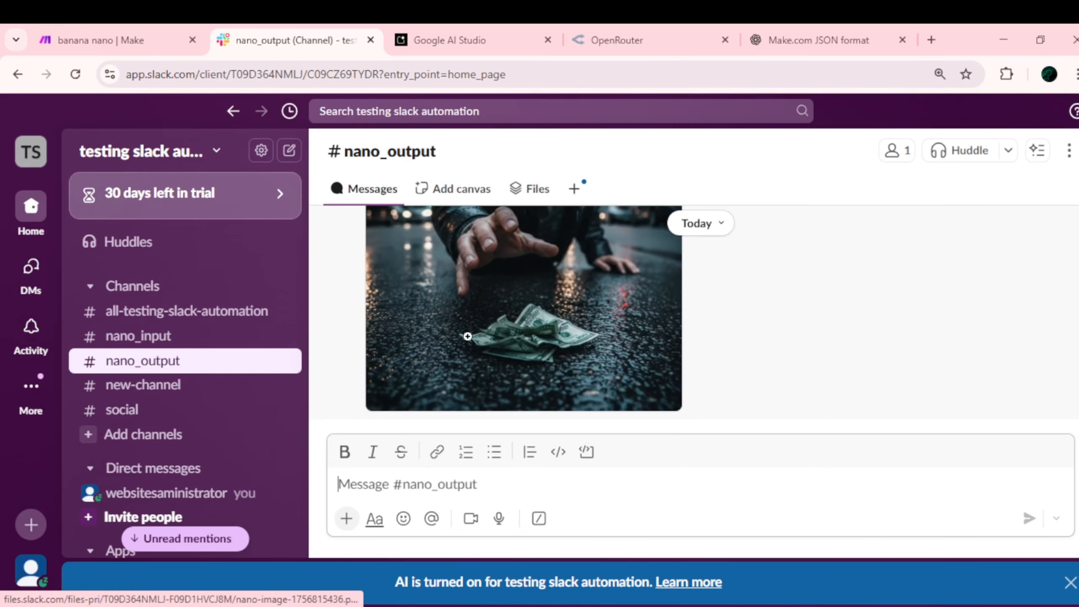
{"action": "scroll", "coordinate": [467, 336], "scroll_direction": "up", "scroll_amount": 5}
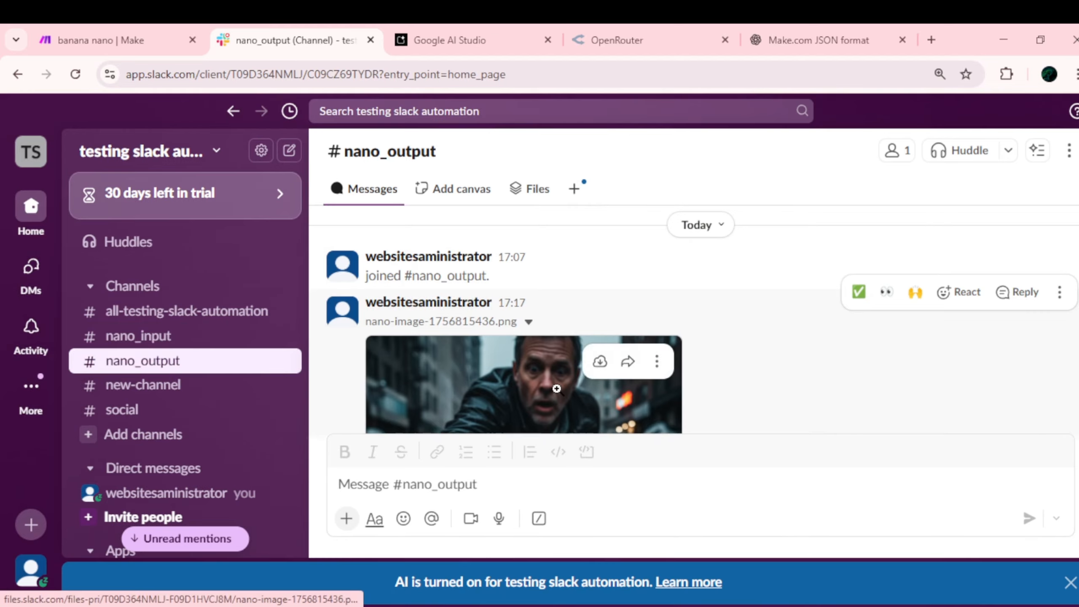
{"action": "left_click", "coordinate": [557, 389]}
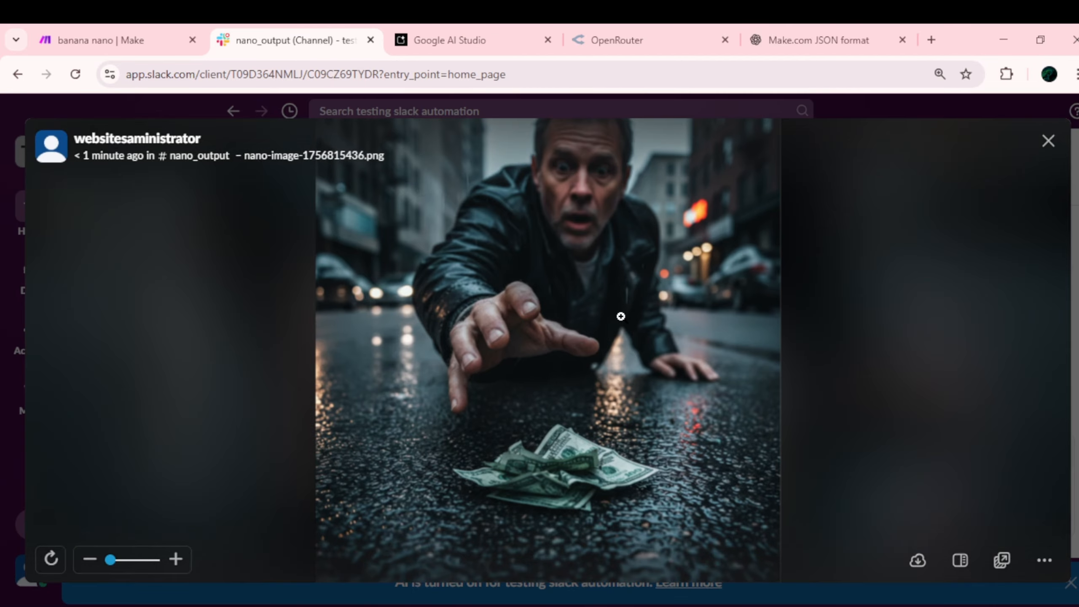
{"action": "left_click", "coordinate": [573, 275]}
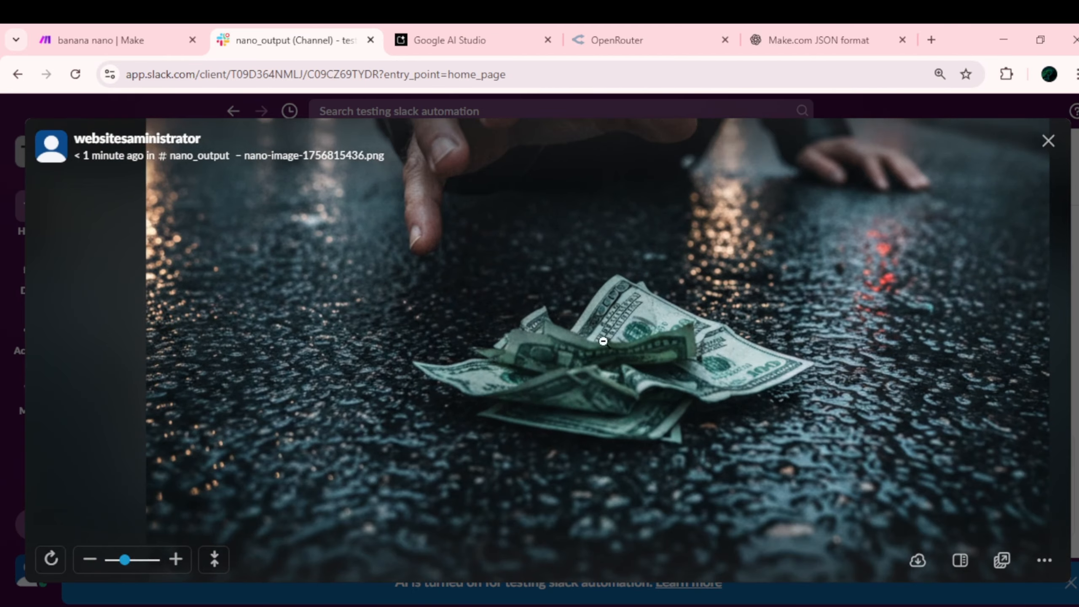
{"action": "left_click", "coordinate": [1047, 140]}
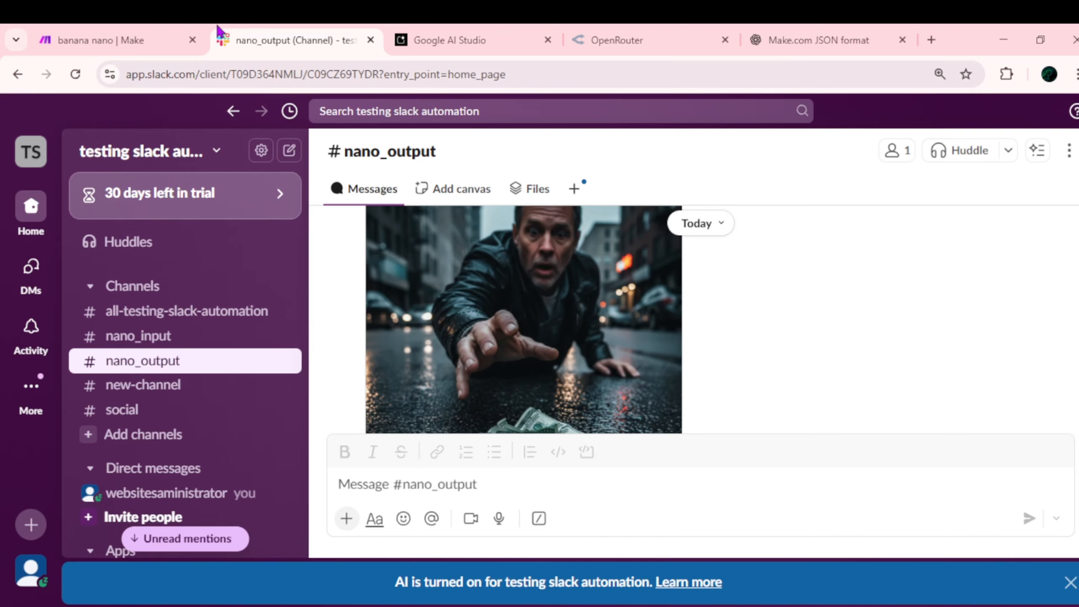
Return to Make and auto-align the scenario's modules.
{"action": "left_click", "coordinate": [151, 32]}
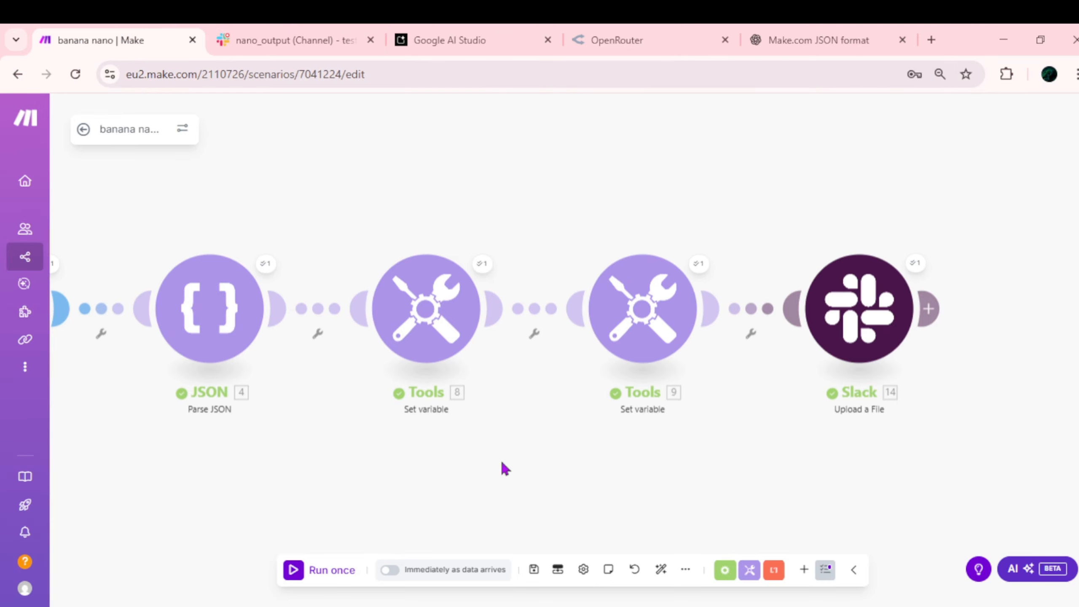
{"action": "left_click", "coordinate": [661, 568]}
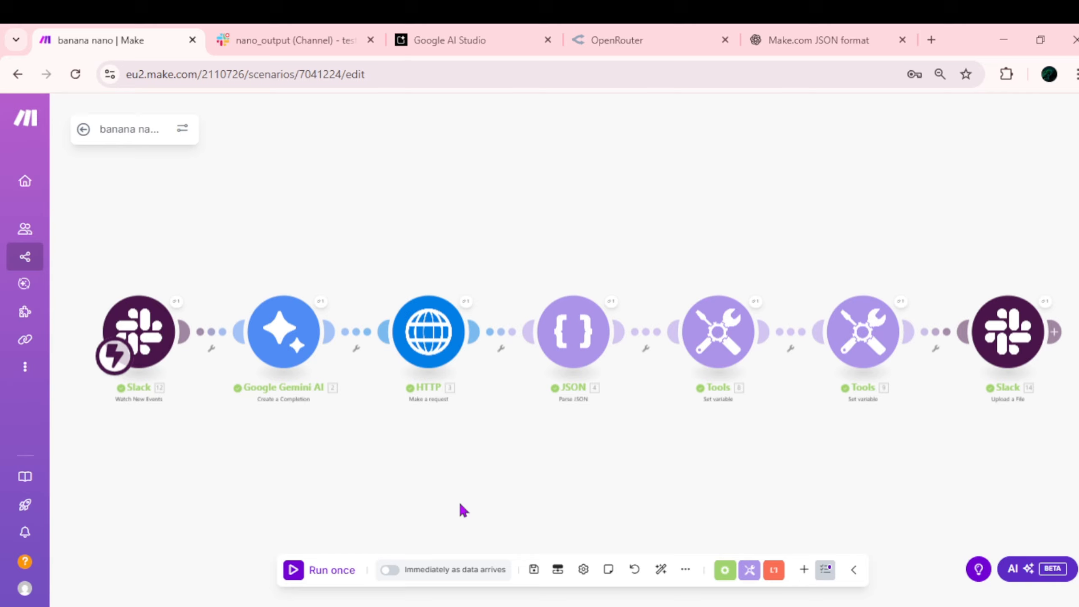
Switch to Slack and open the generated image in the nano_output channel again.
{"action": "mouse_move", "coordinate": [260, 31]}
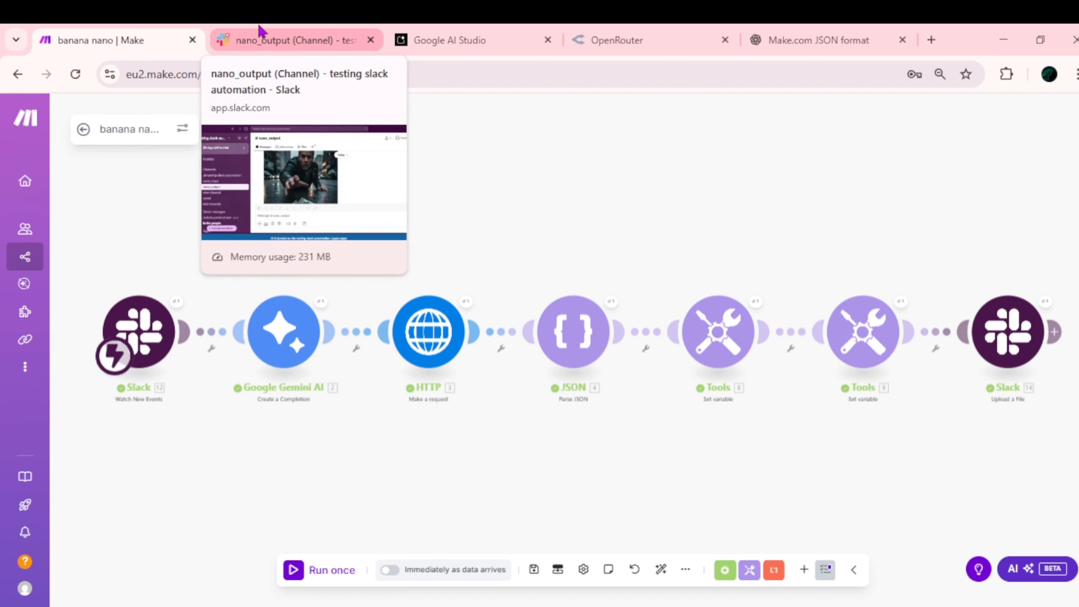
{"action": "left_click", "coordinate": [260, 31]}
{"action": "left_click", "coordinate": [472, 260]}
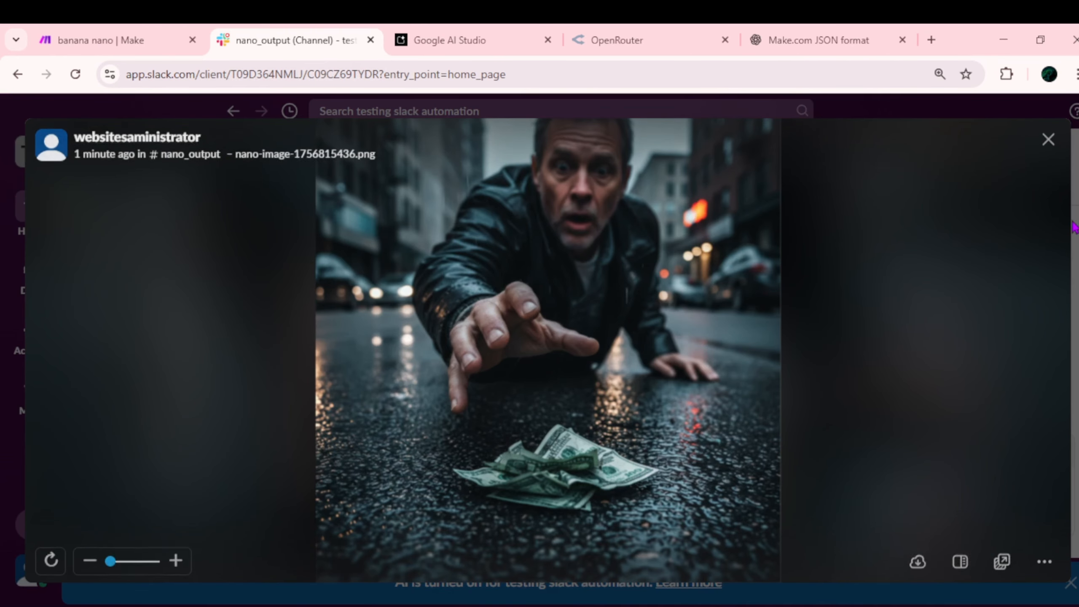